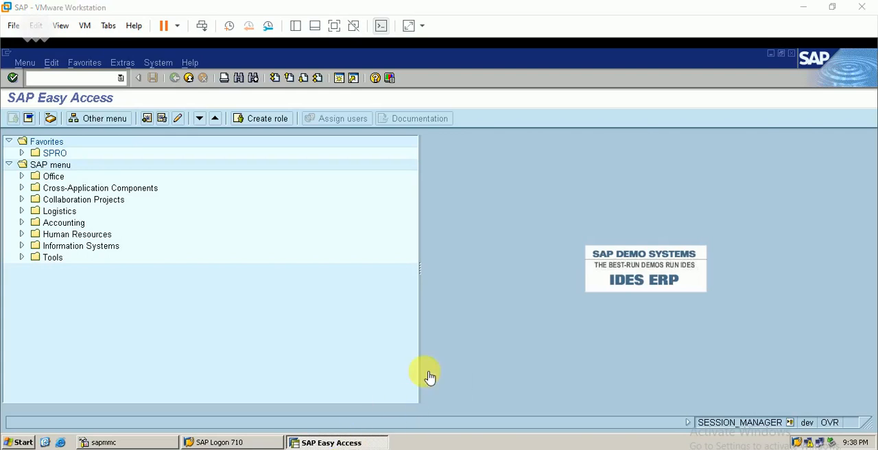
- Switch to the SAP WM workbook in Excel to review the routes and transportation zones data, and return to SAP
key("alt+Tab")
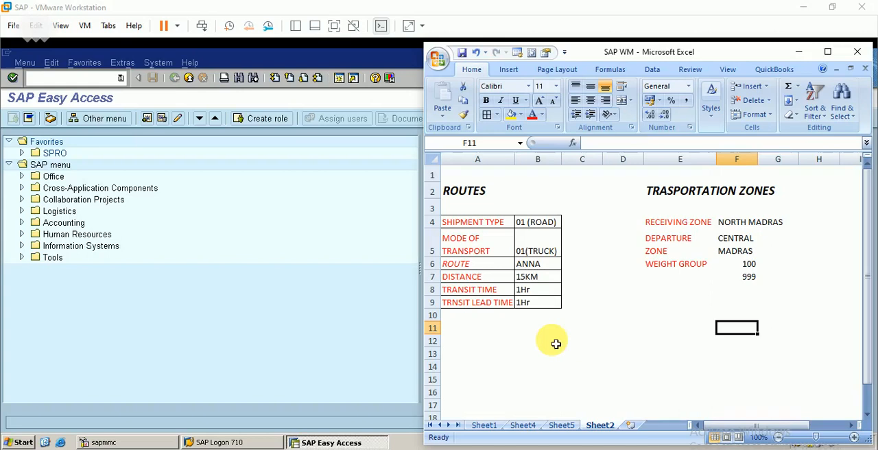
left_click(72, 78)
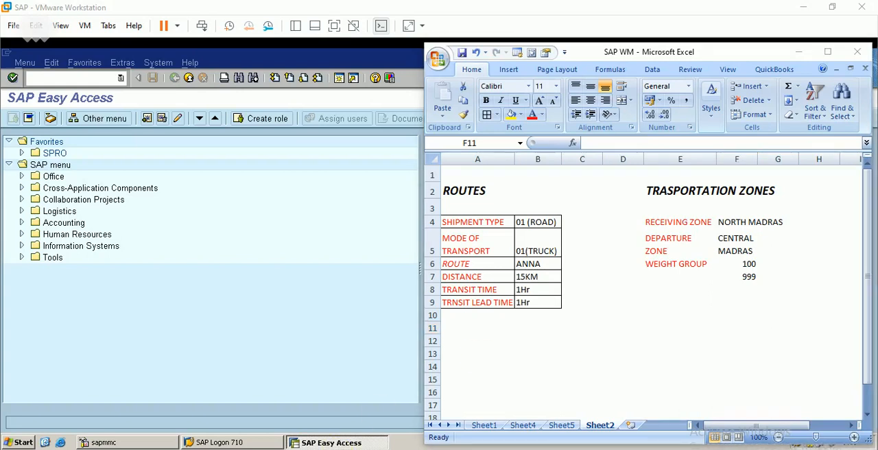
left_click(797, 52)
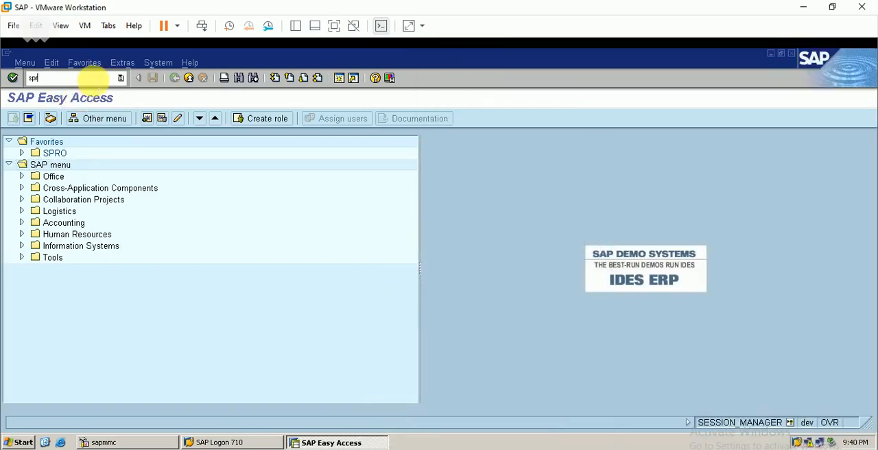
- Open the SAP Reference IMG through transaction SPRO and expand Logistics Execution > Shipping > Basic Shipping Functions > Shipping Point and Goods Receiving Point Determination
key("Return")
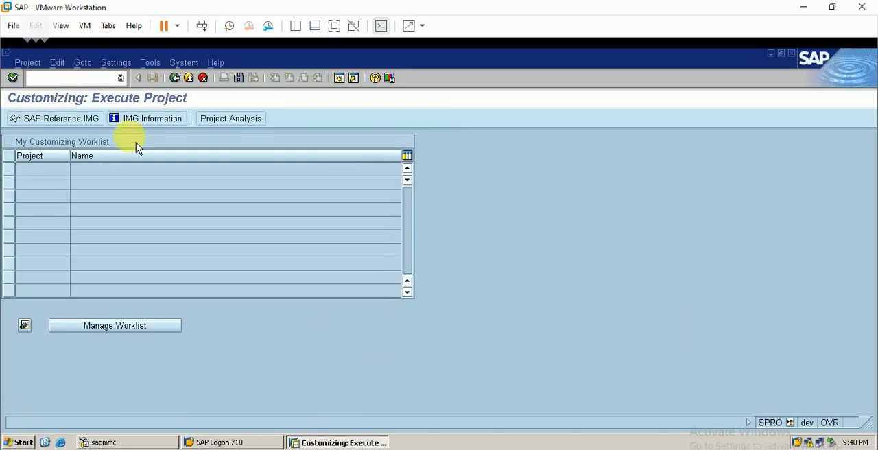
left_click(84, 123)
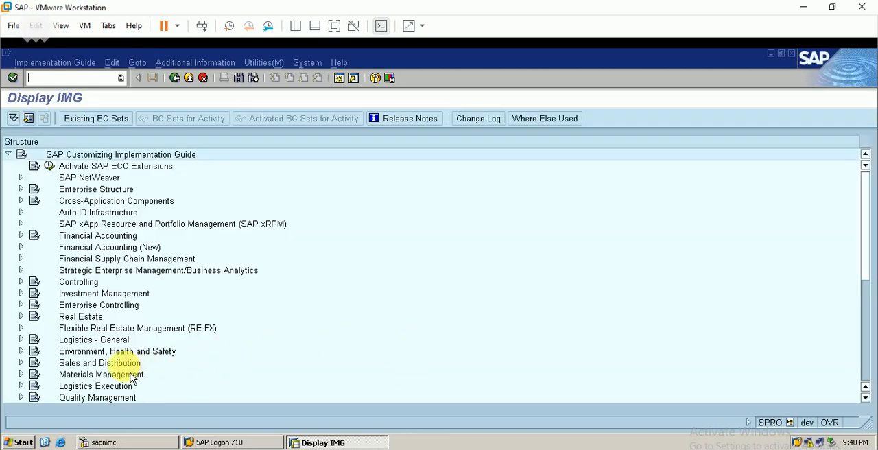
left_click(21, 385)
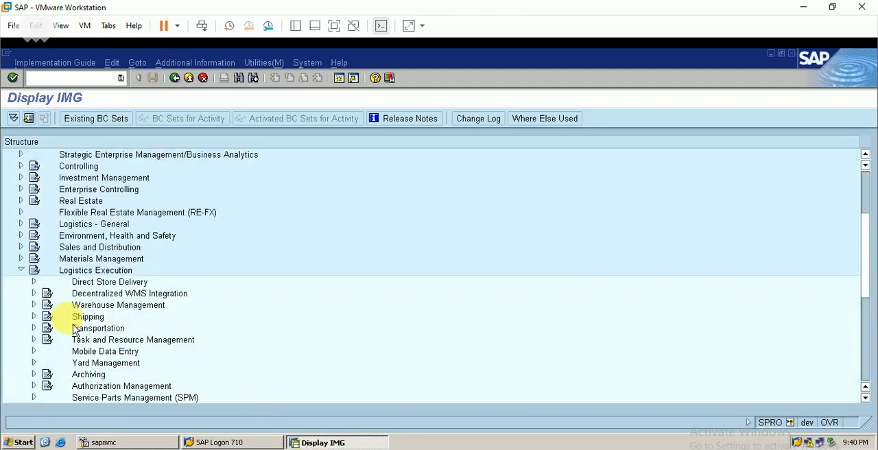
left_click(33, 316)
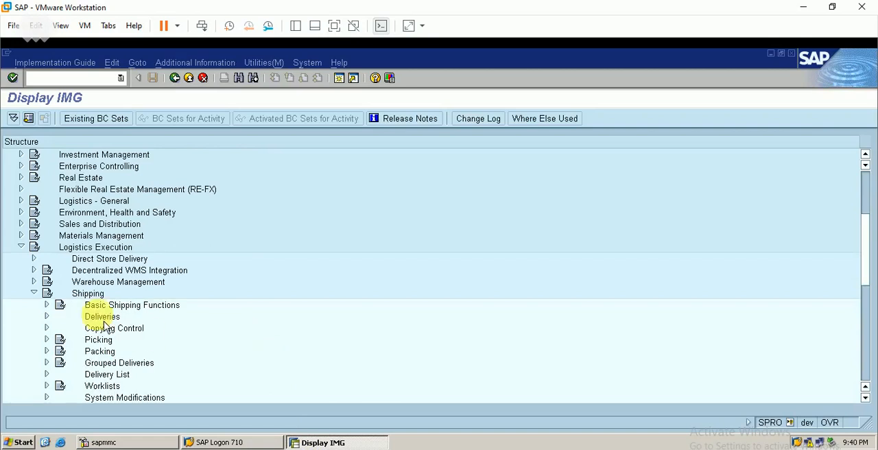
left_click(47, 305)
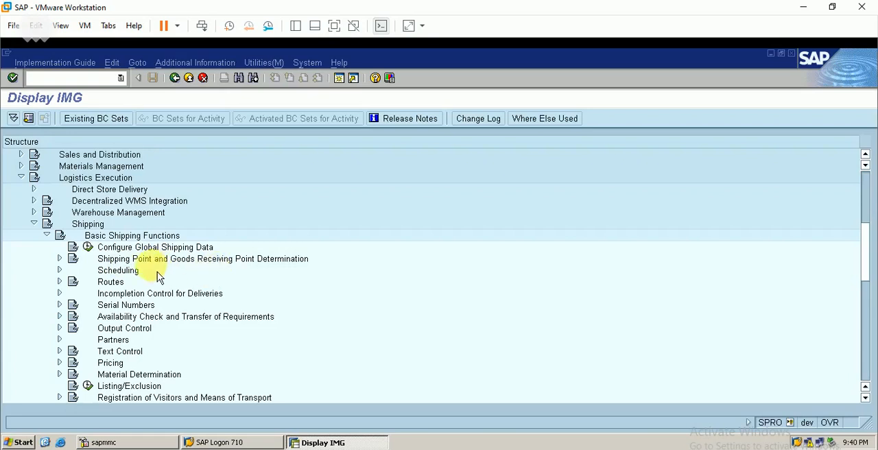
left_click(59, 258)
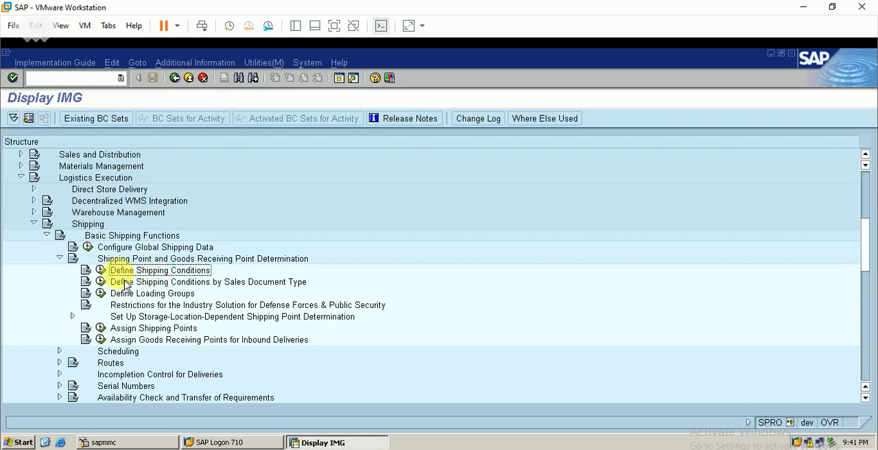
- Review the defined shipping conditions, selecting 01 As soon as possible, and return to the IMG
left_click(100, 270)
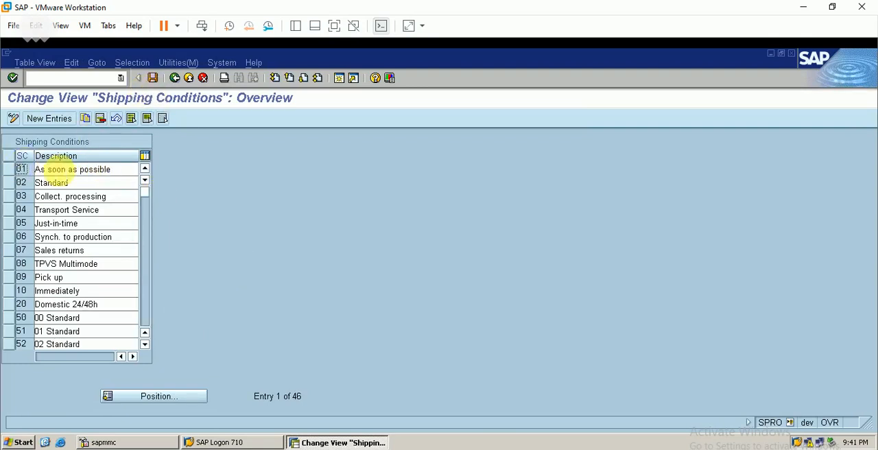
left_click(17, 170)
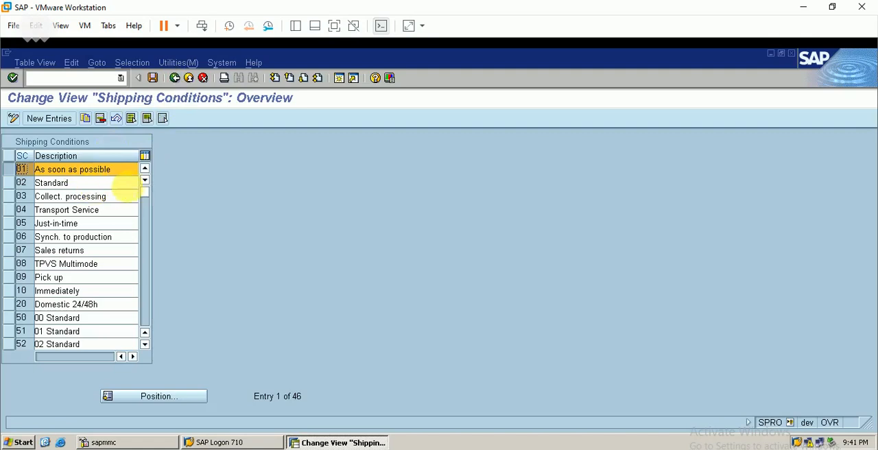
left_click(174, 77)
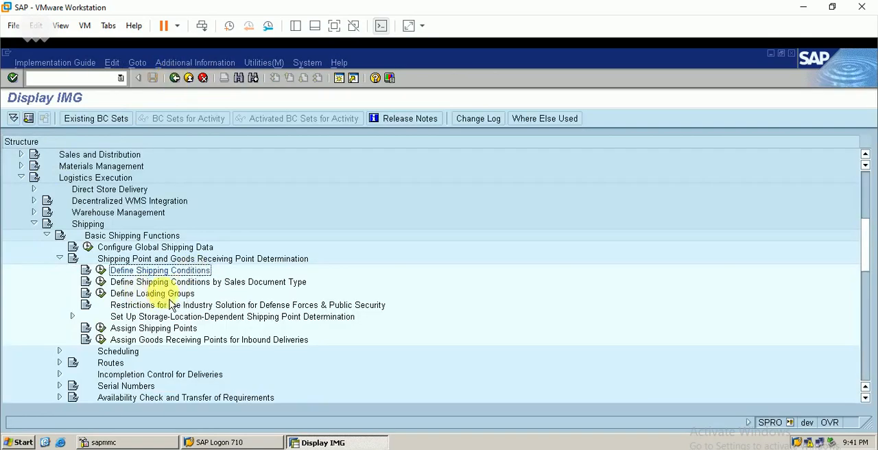
- Review the defined loading groups, selecting 0001 Crane, and return to the IMG
left_click(101, 293)
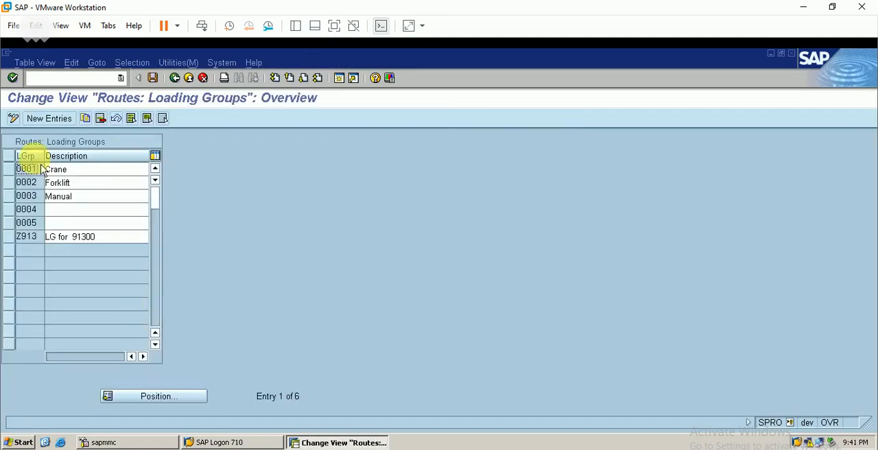
left_click(19, 171)
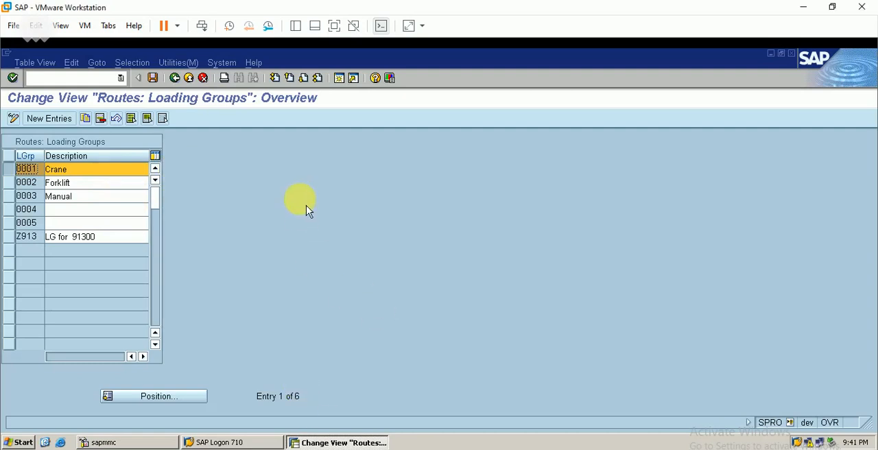
left_click(176, 78)
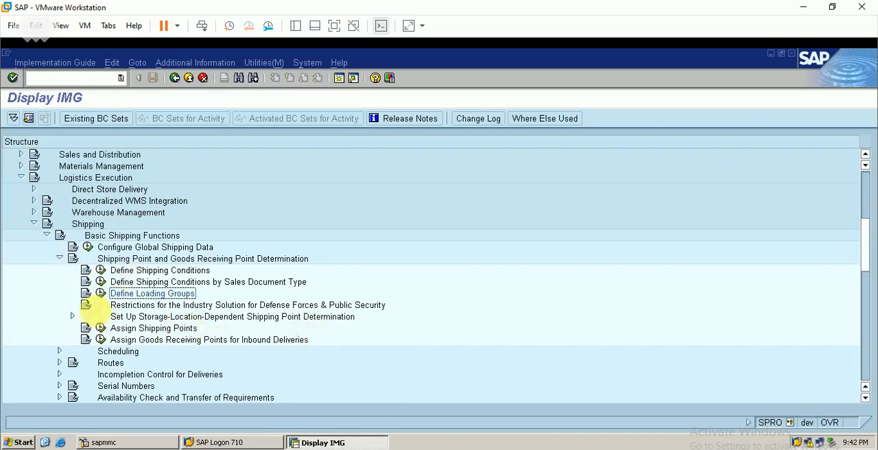
- Collapse the shipping point determination node and open Define Scheduling By Sales Document Type under Scheduling > Delivery Scheduling and Transportation Scheduling
left_click(59, 258)
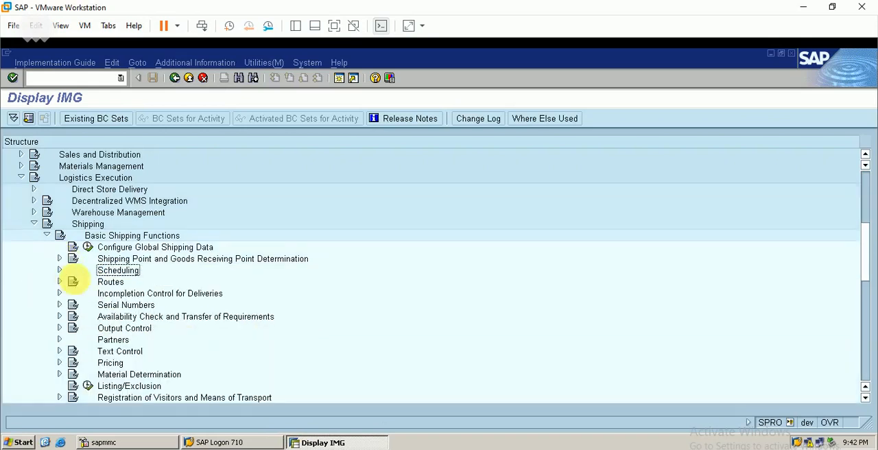
left_click(60, 270)
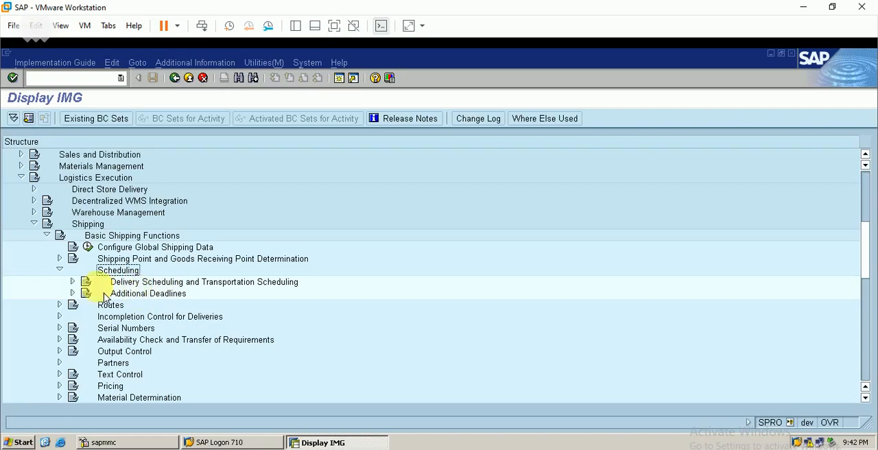
left_click(73, 281)
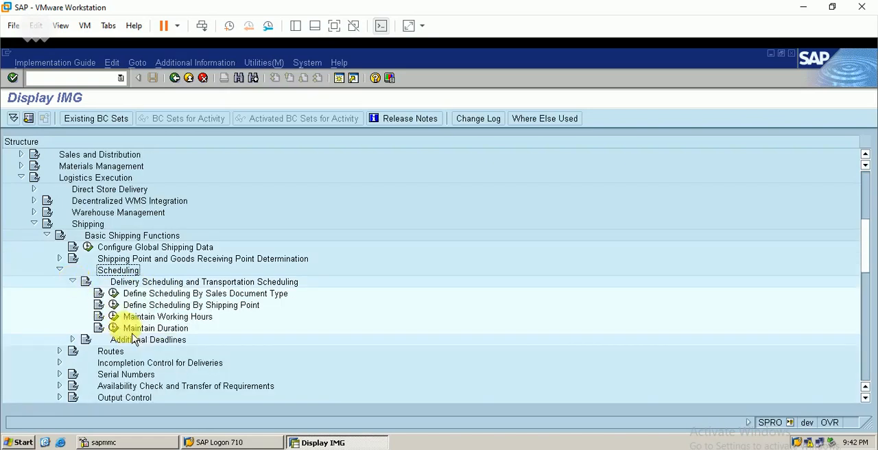
left_click(114, 293)
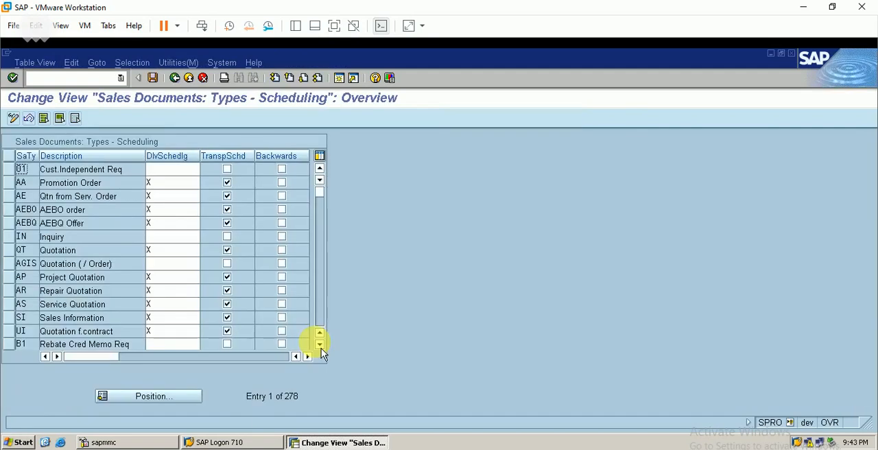
- Position the sales document scheduling list at document type ORBE
left_click(157, 401)
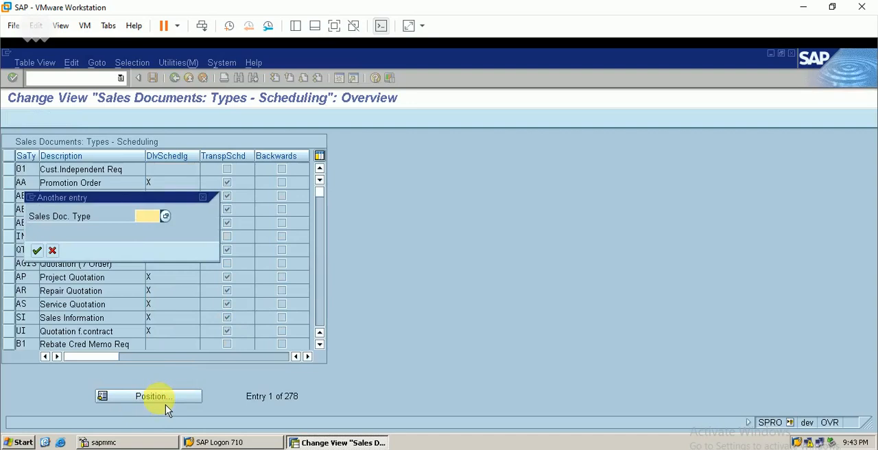
type("o")
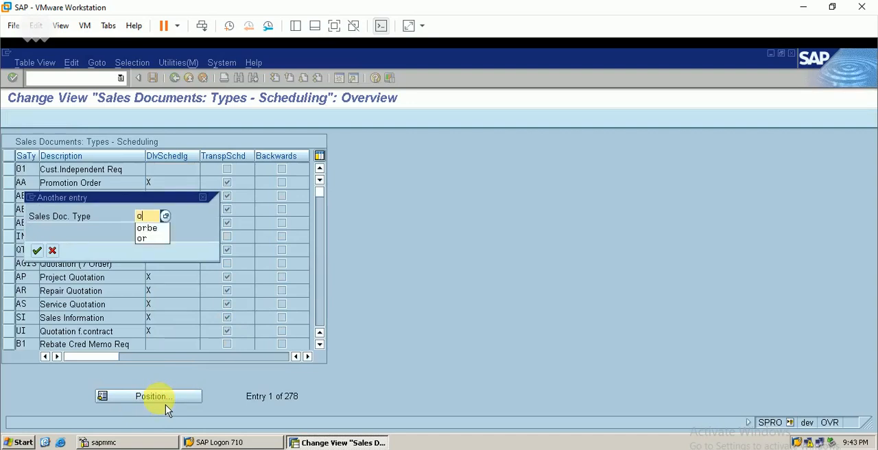
type("rb")
key("Down")
key("Return")
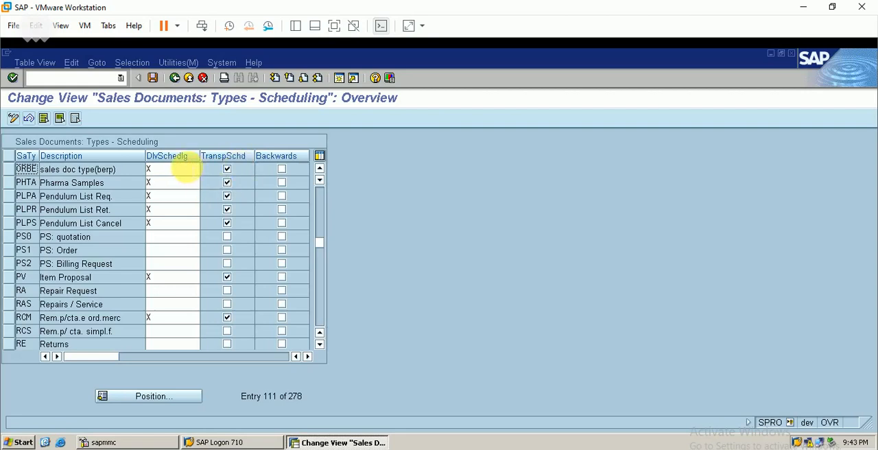
- Review the possible delivery scheduling values for ORBE, including X Shipping scheduling on, and return to the IMG
left_click(166, 172)
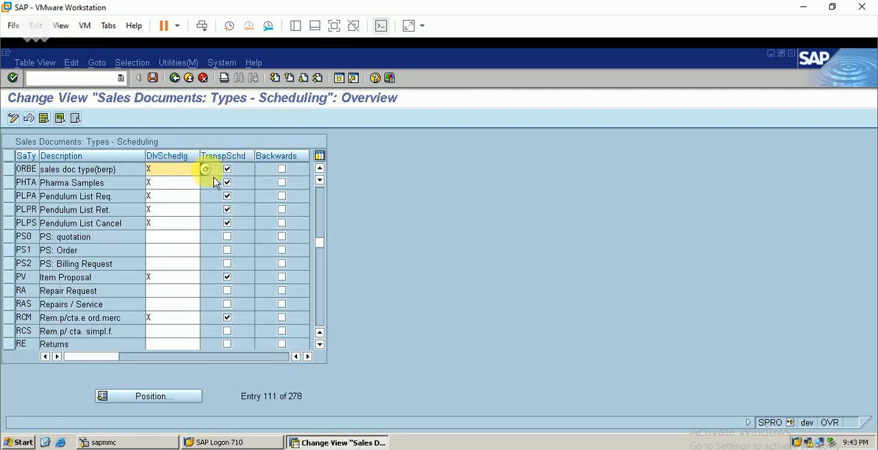
left_click(207, 170)
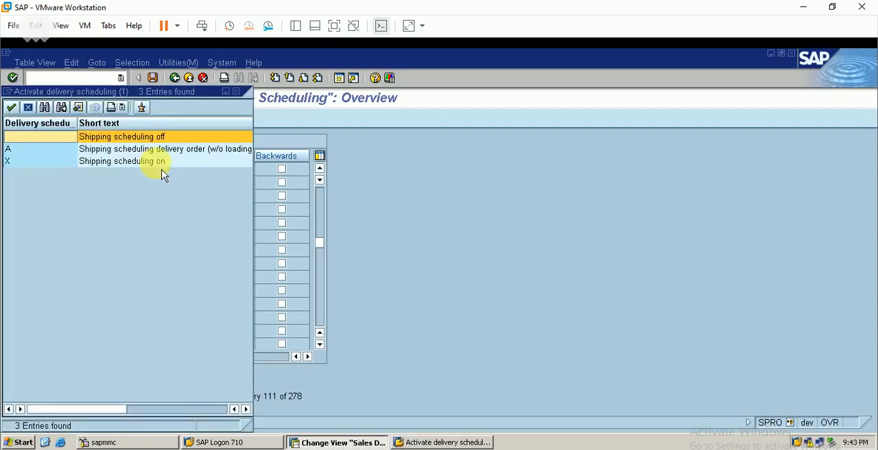
left_click(129, 169)
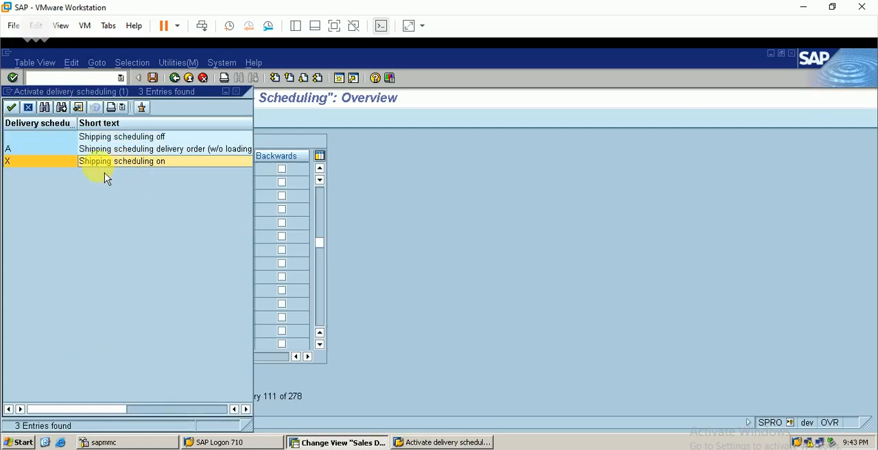
left_click(237, 91)
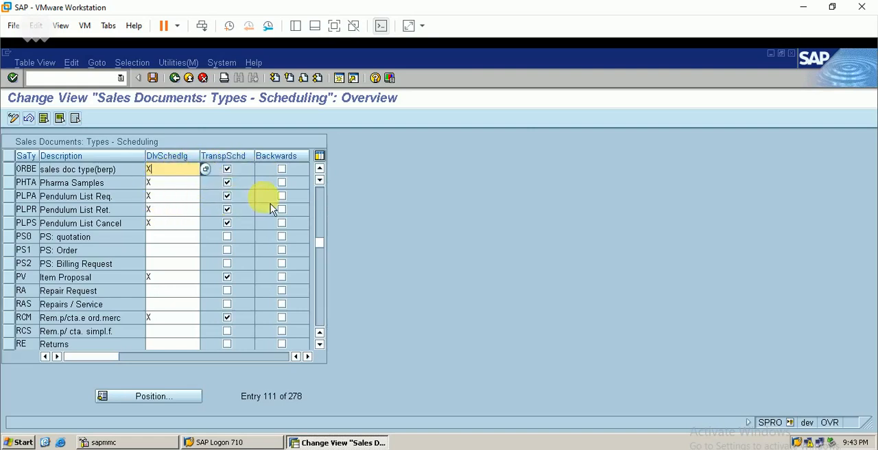
left_click(176, 79)
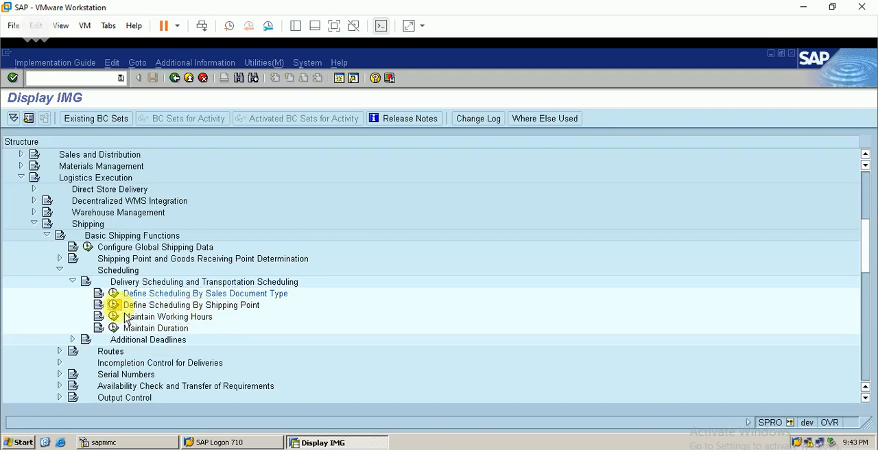
- Open Maintain Working Hours, find shipping point BERP and display its details
double_click(206, 316)
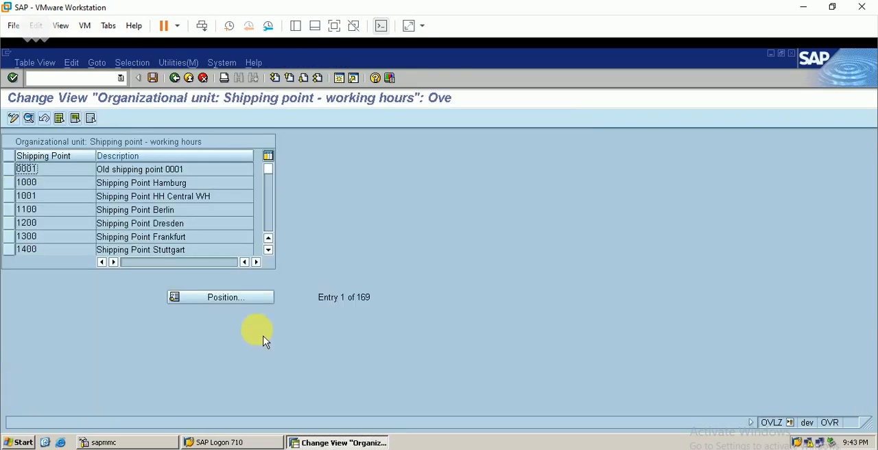
left_click(230, 303)
type("b")
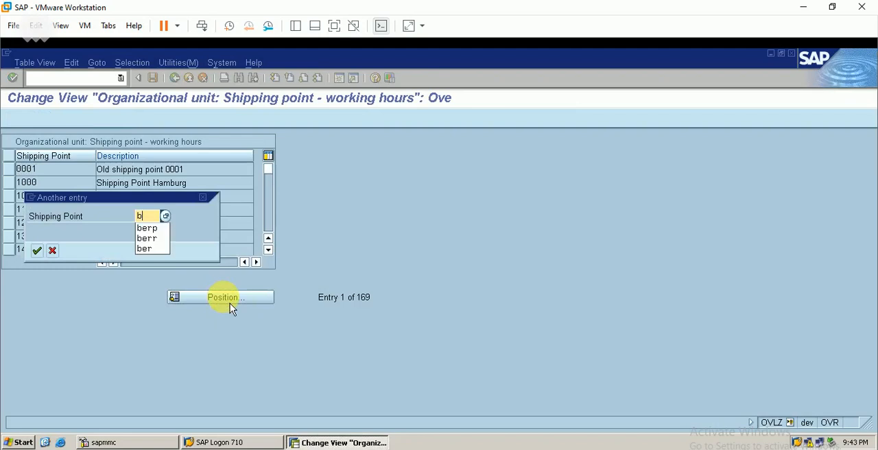
type("erp")
key("Return")
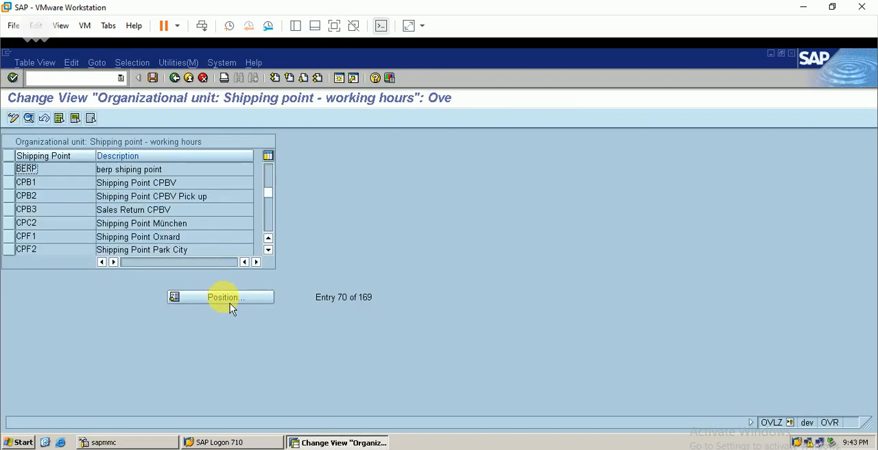
left_click(13, 171)
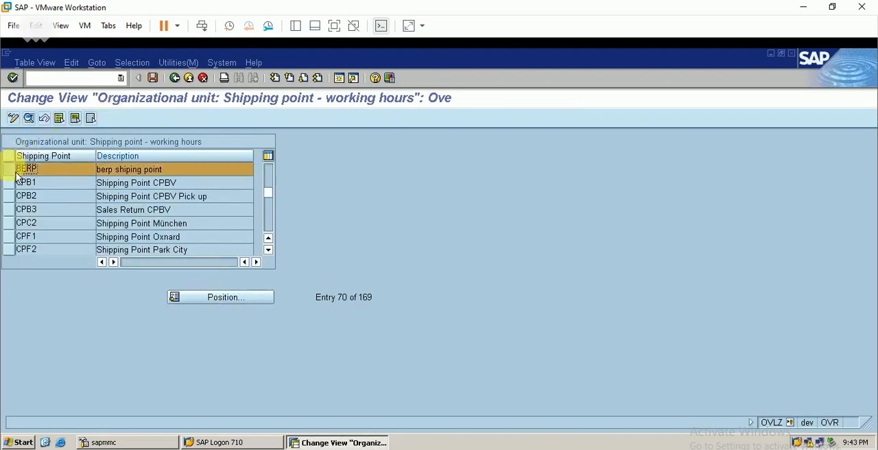
left_click(28, 118)
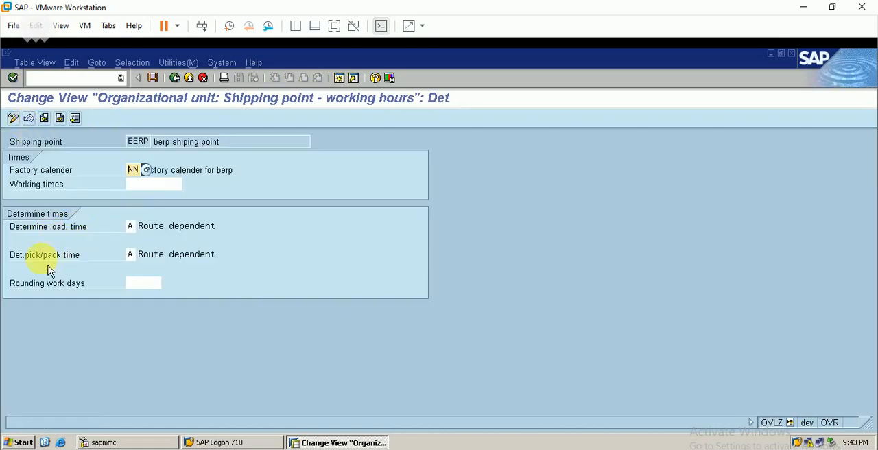
- Choose A Route dependent as the loading time determination for shipping point BERP and save to customizing request DEVK900057
left_click(145, 233)
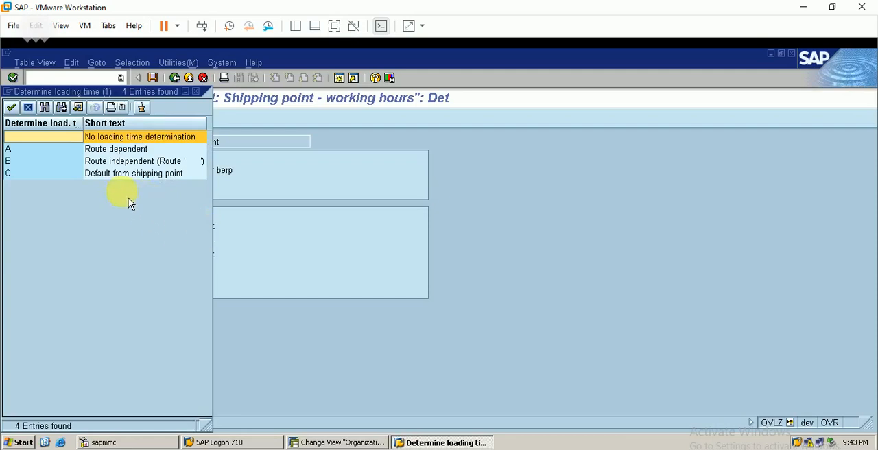
double_click(96, 149)
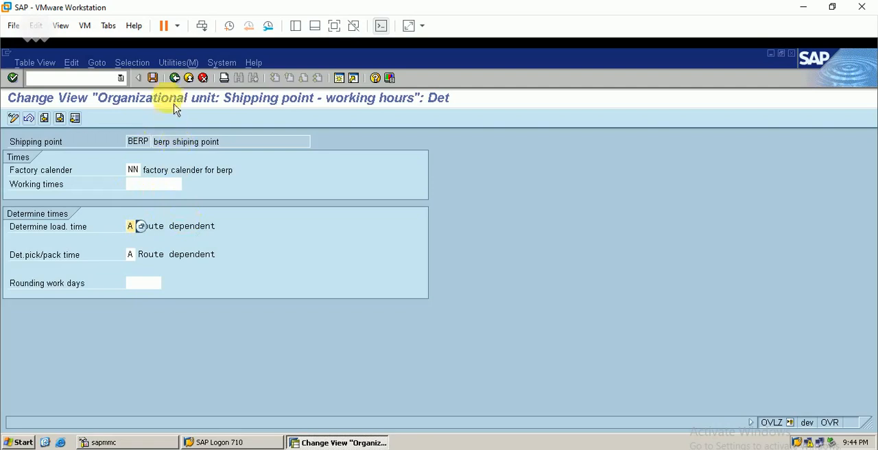
left_click(174, 78)
left_click(174, 78)
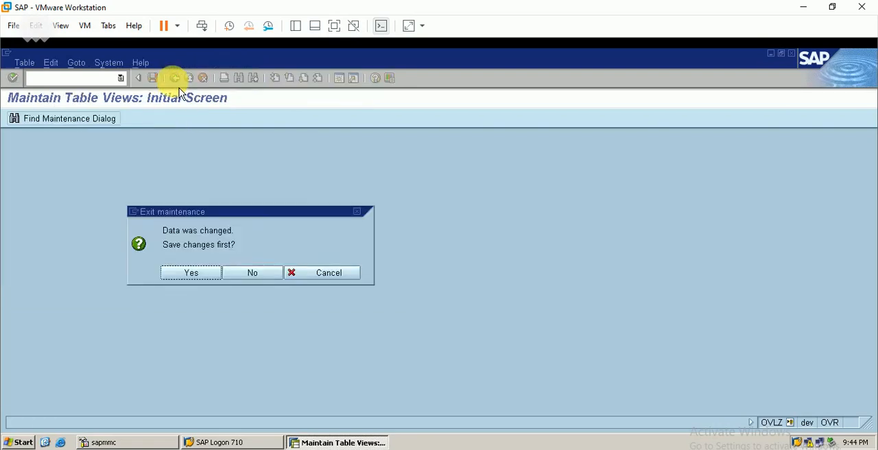
left_click(194, 278)
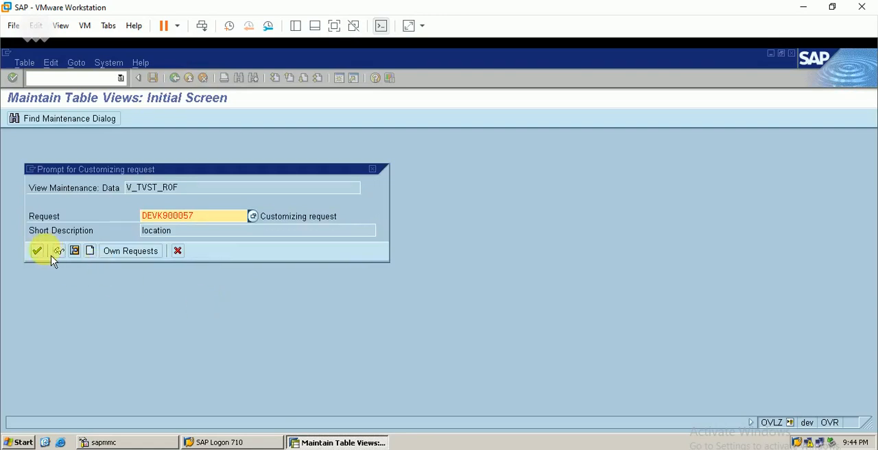
left_click(38, 251)
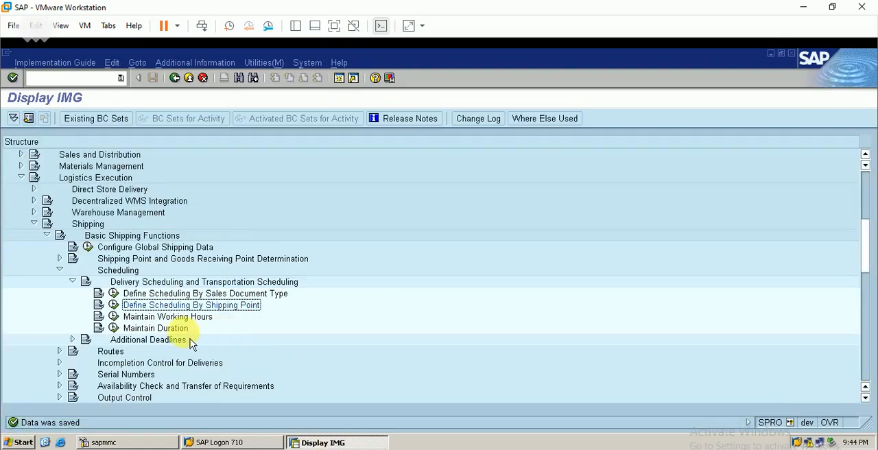
- Collapse the Scheduling node and open Define Modes of Transport under Routes > Define Routes
left_click(71, 282)
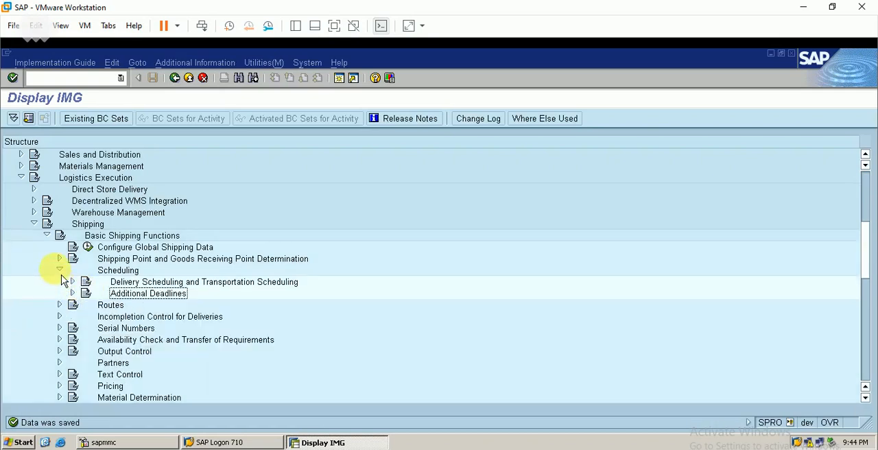
left_click(59, 270)
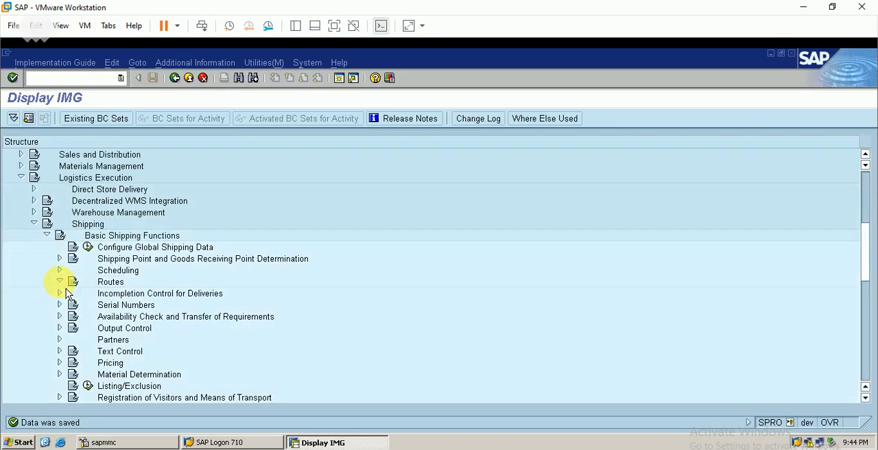
double_click(110, 281)
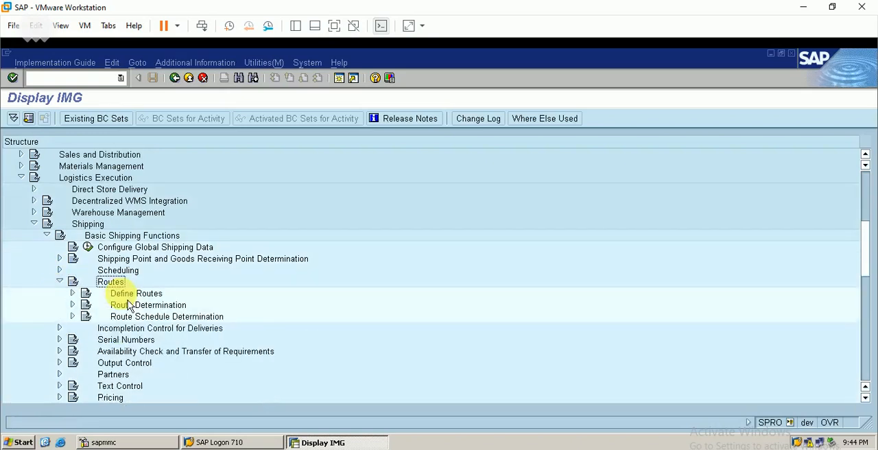
left_click(72, 293)
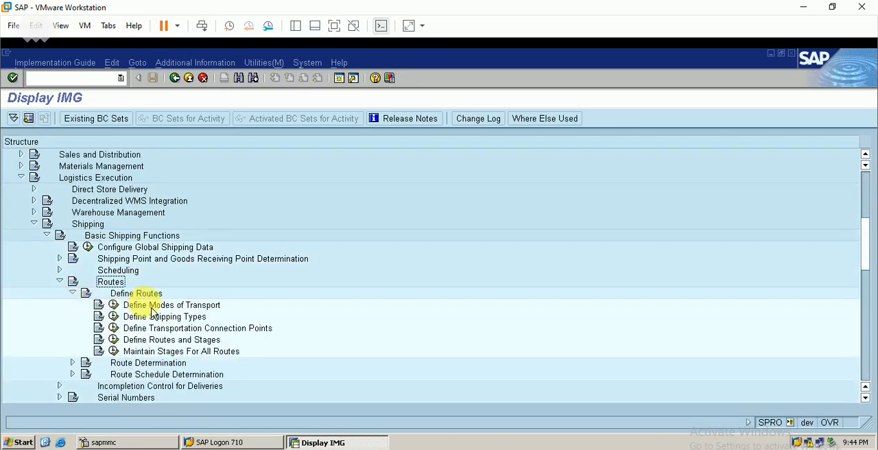
left_click(114, 304)
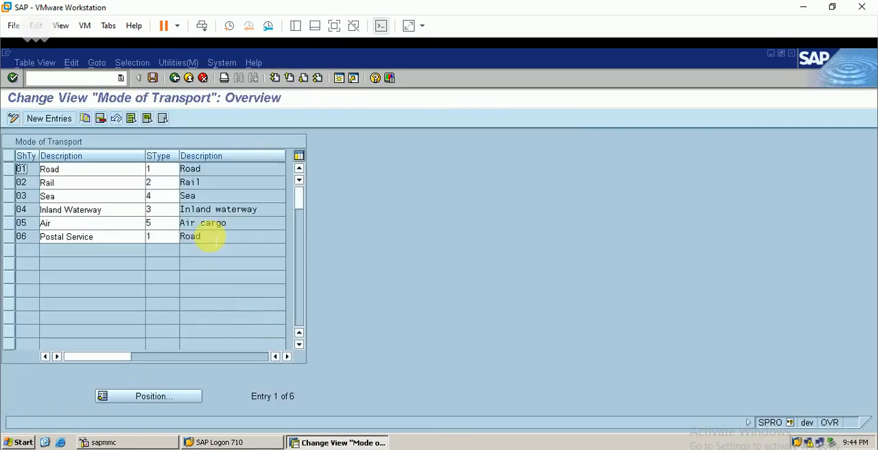
- Select mode of transport 01 Road, compare it with the route data in the SAP WM Excel workbook, and return to the IMG
left_click(17, 172)
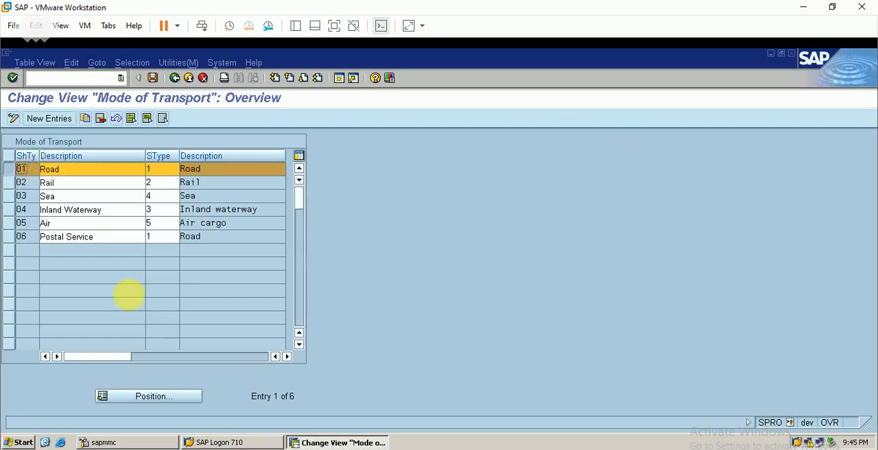
key("alt+Tab")
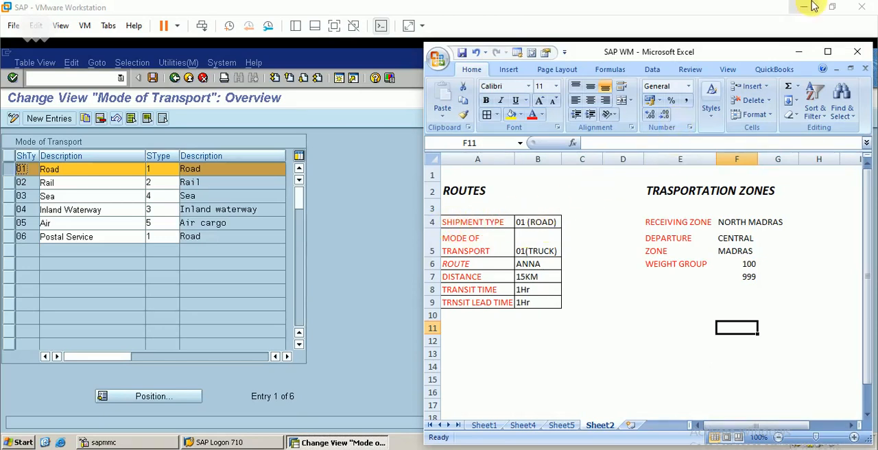
left_click(798, 52)
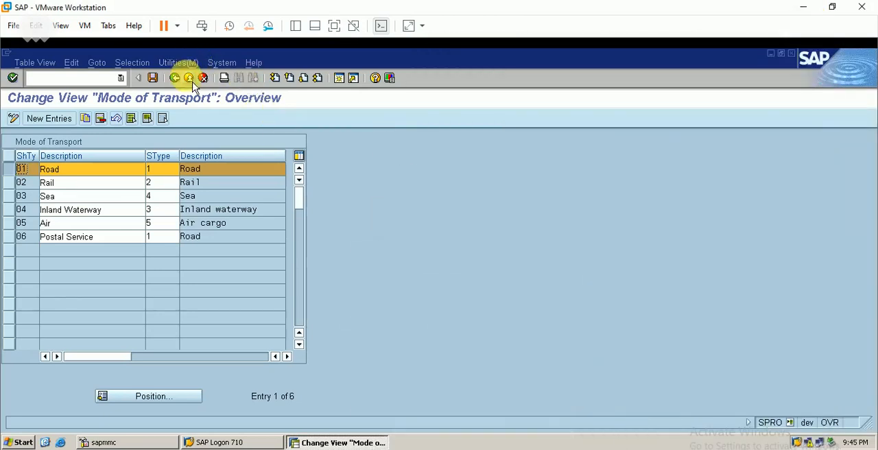
left_click(176, 78)
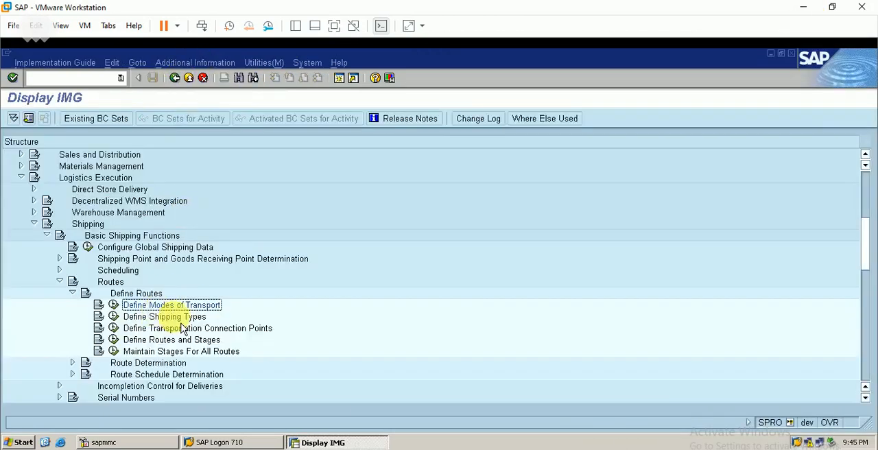
- Open Define Shipping Types, check shipping type 01 Truck against the SAP WM Excel workbook, and return to the IMG
left_click(113, 316)
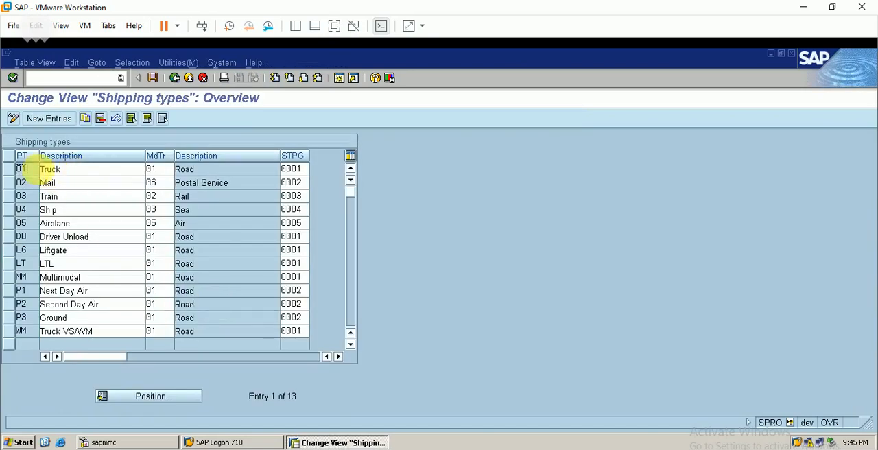
left_click(10, 169)
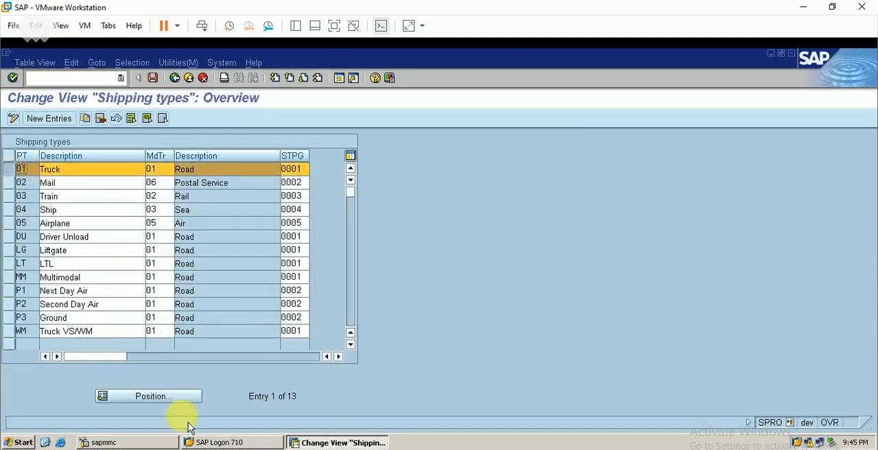
key("alt+Tab")
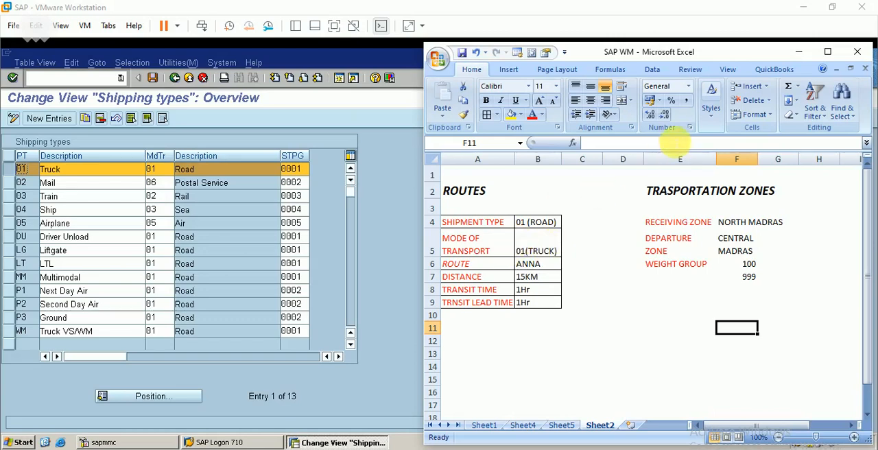
left_click(799, 51)
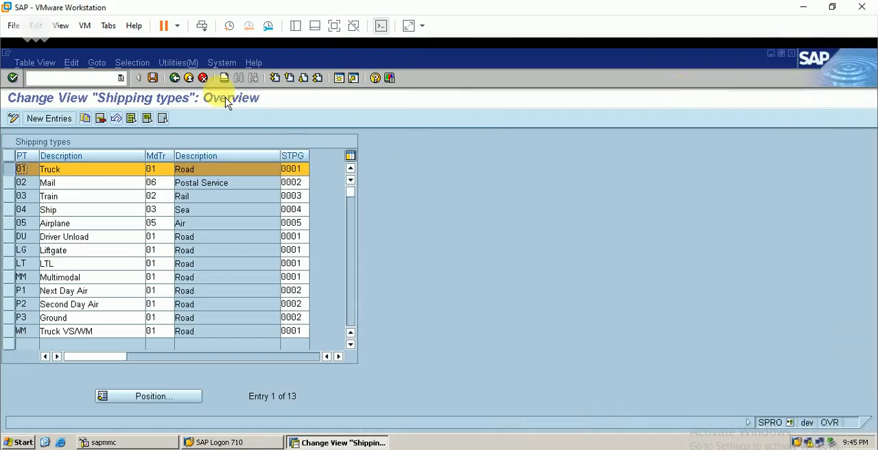
left_click(175, 78)
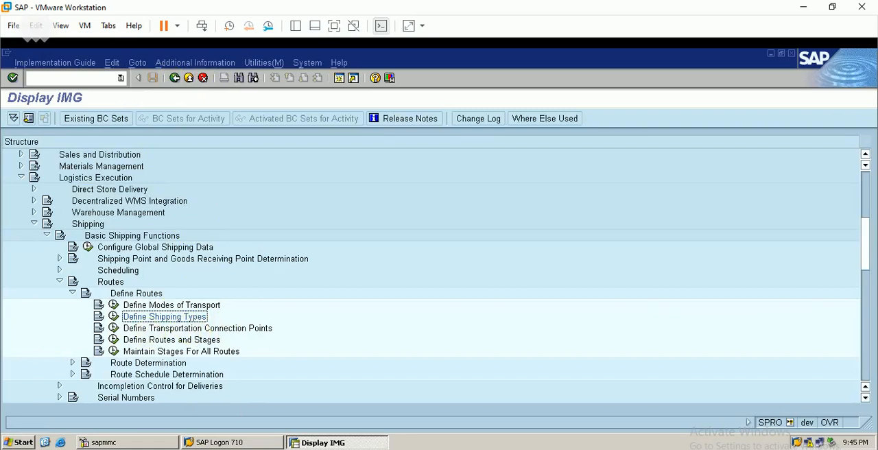
- Switch to the SAP WM Excel workbook to review the ROUTES table, and return to the IMG
mouse_move(234, 443)
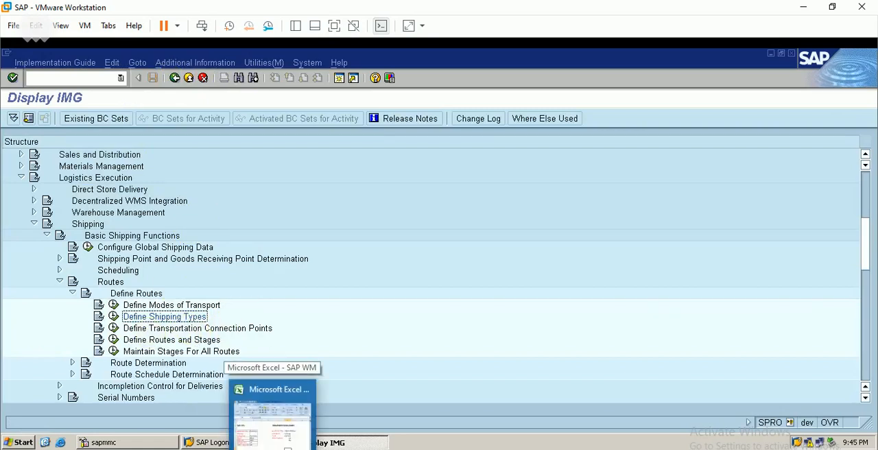
left_click(274, 396)
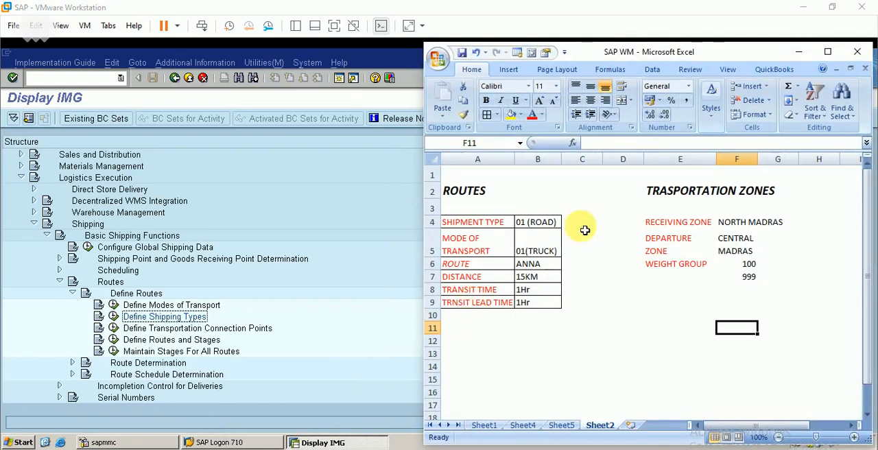
left_click(798, 50)
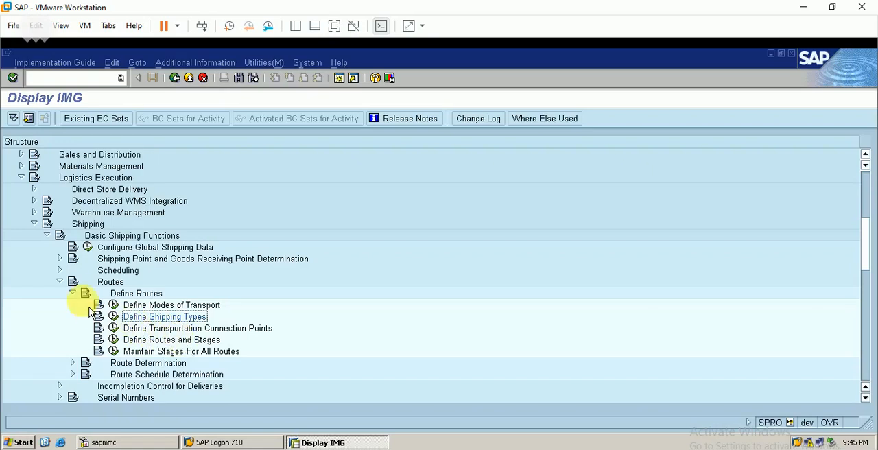
- Collapse Define Routes and open Define Transportation Zones under Route Determination
left_click(72, 293)
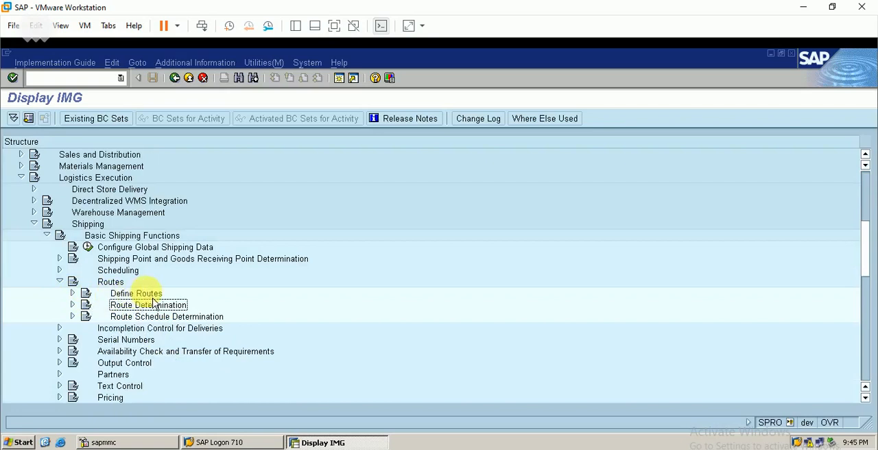
left_click(72, 304)
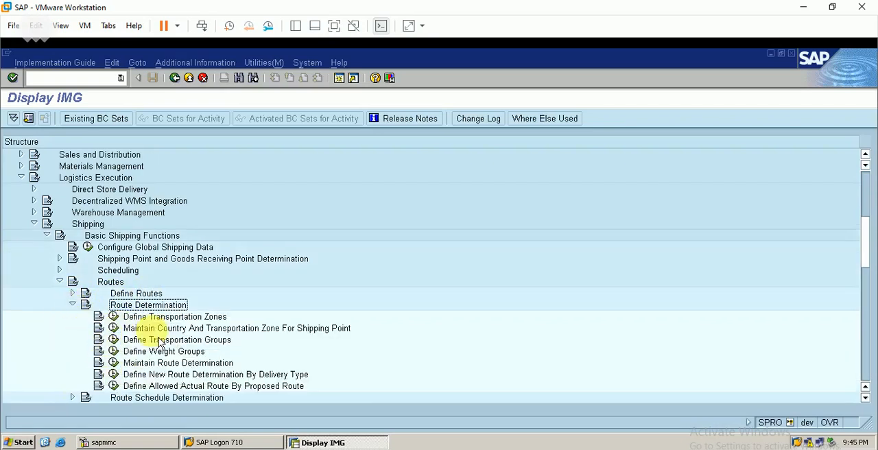
left_click(114, 317)
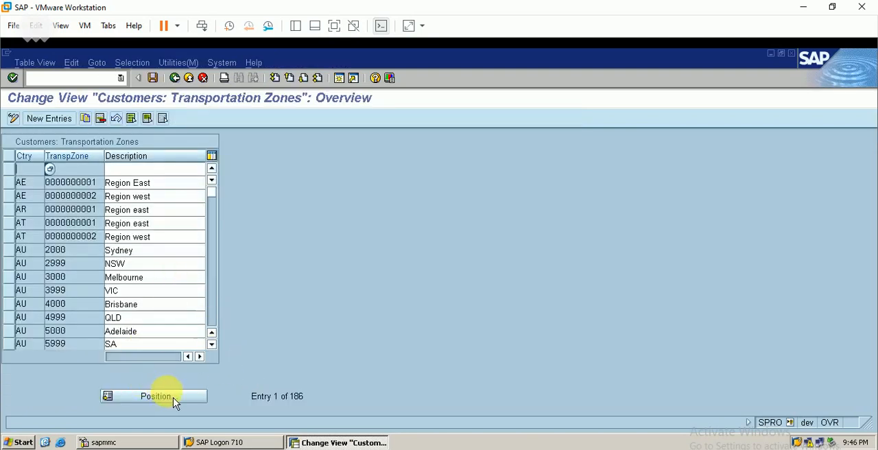
- Position the transportation zones list at country IN and select the zones CEN.MADRAS and NOR.MADRAS
left_click(156, 397)
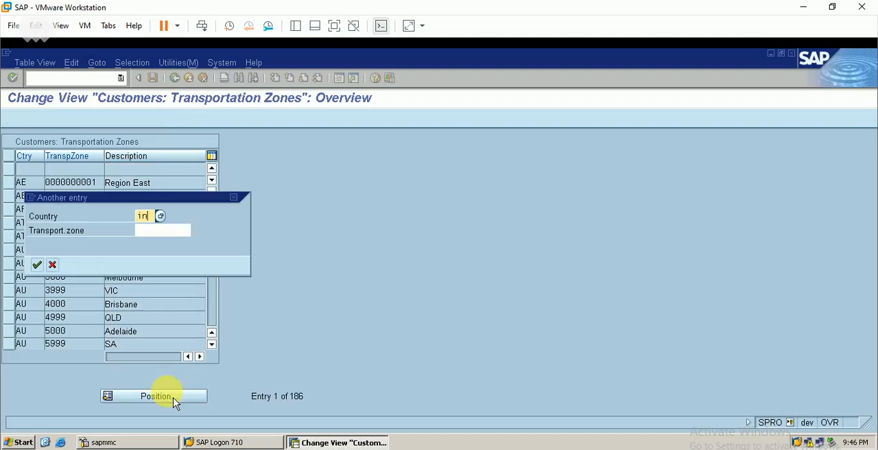
key("Return")
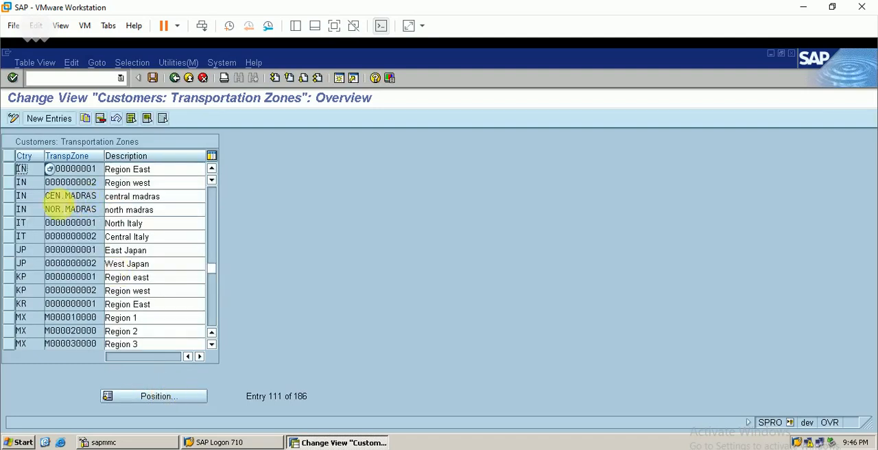
left_click(10, 197)
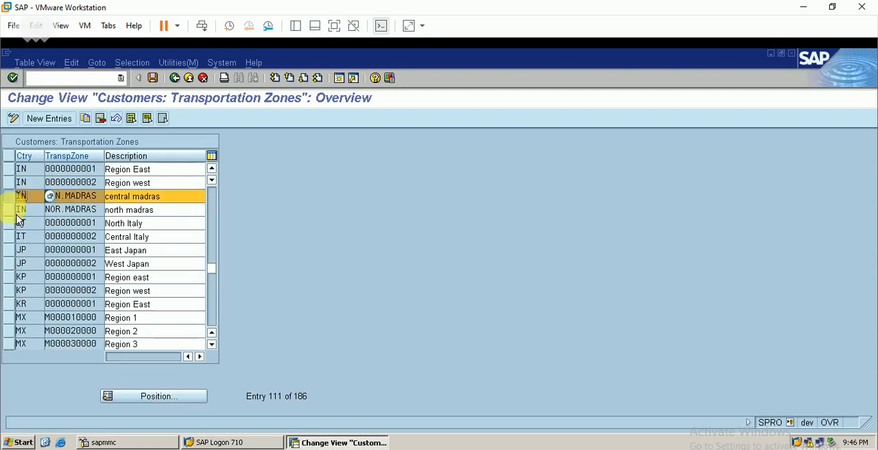
left_click(9, 209)
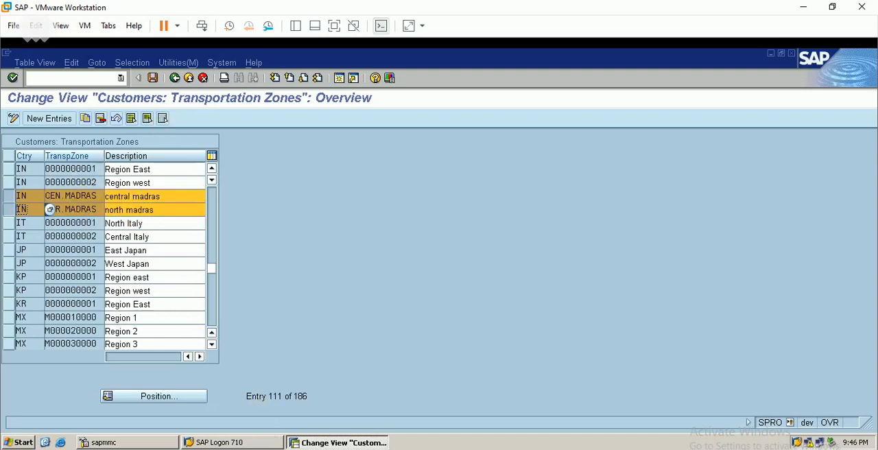
- Compare the selected zones with the receiving and departure zones in the SAP WM Excel workbook, and return to the IMG
key("alt+Tab")
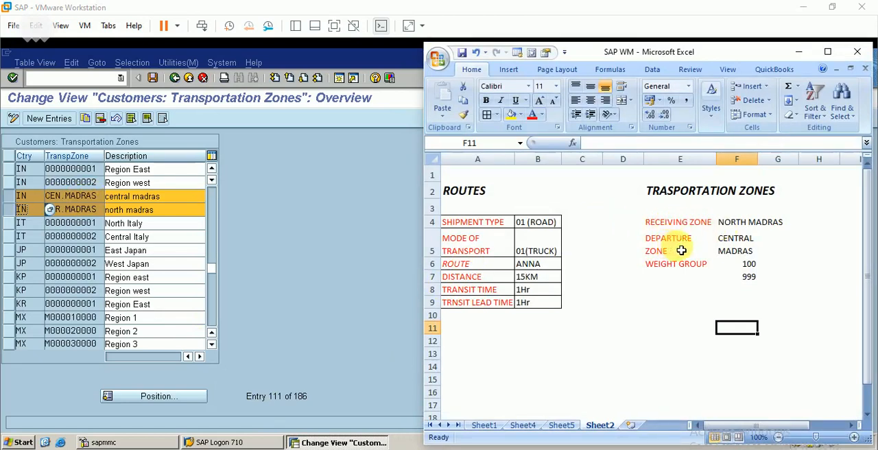
left_click(753, 248)
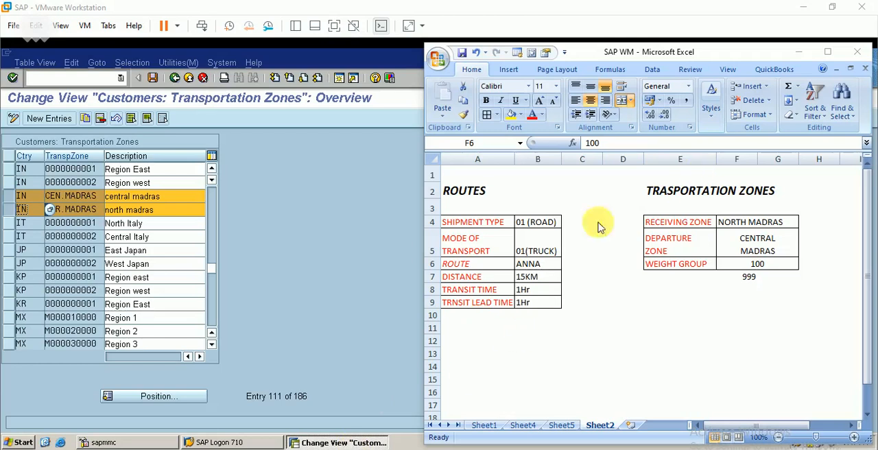
left_click(334, 372)
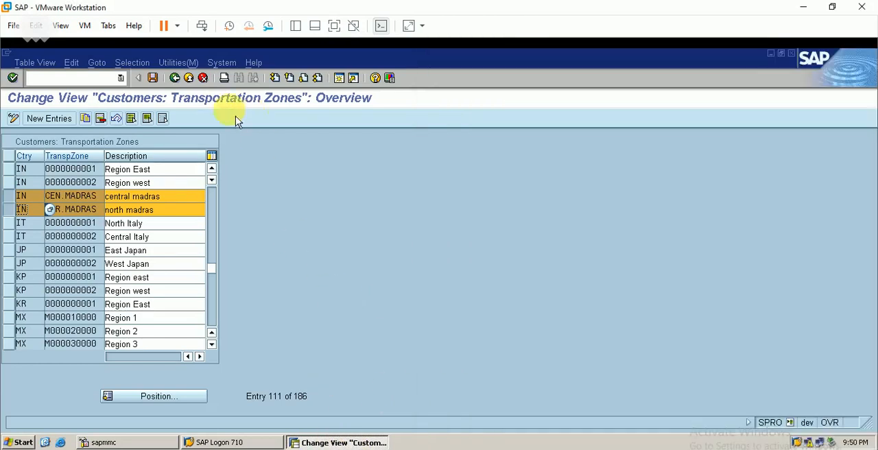
left_click(175, 78)
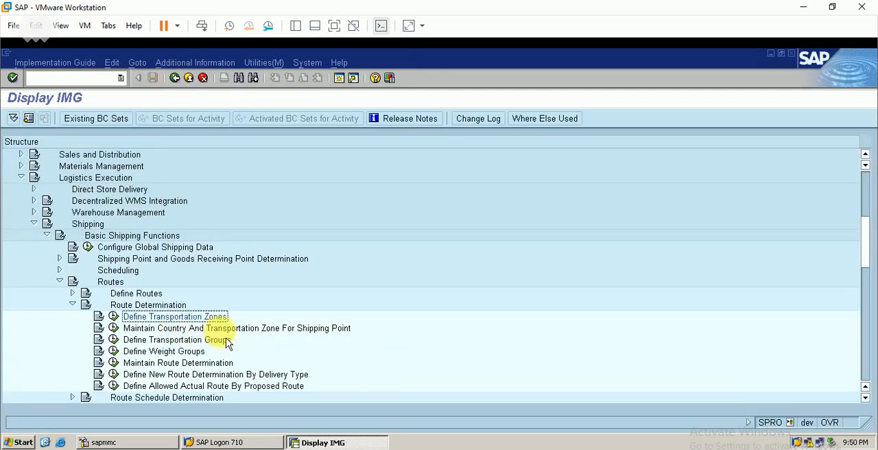
- Open Maintain Country And Transportation Zone For Shipping Point, review the assignment for shipping point BERP, and return to the IMG
left_click(113, 327)
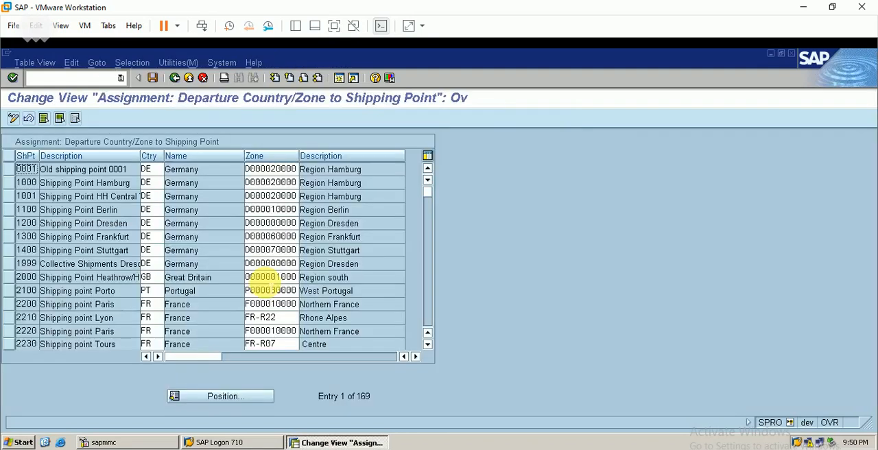
left_click(217, 402)
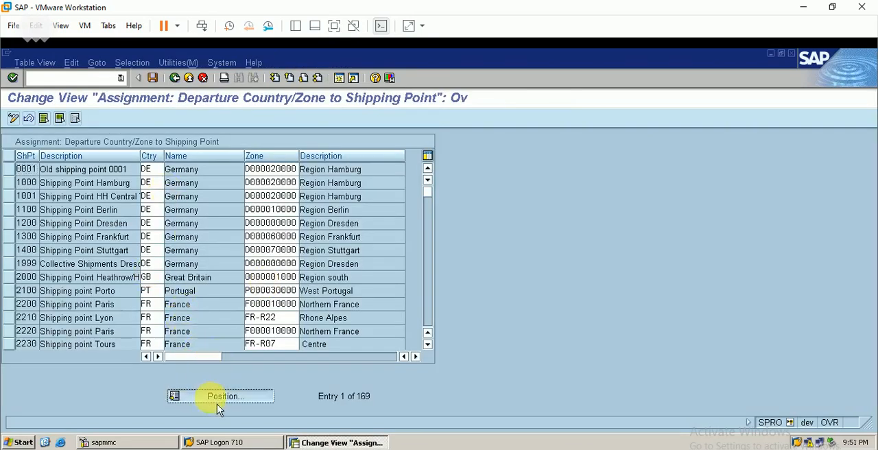
type("berp")
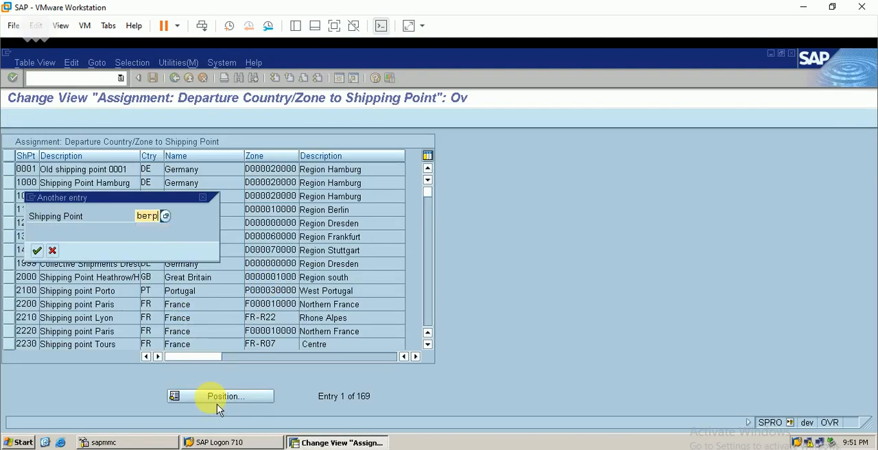
key("Return")
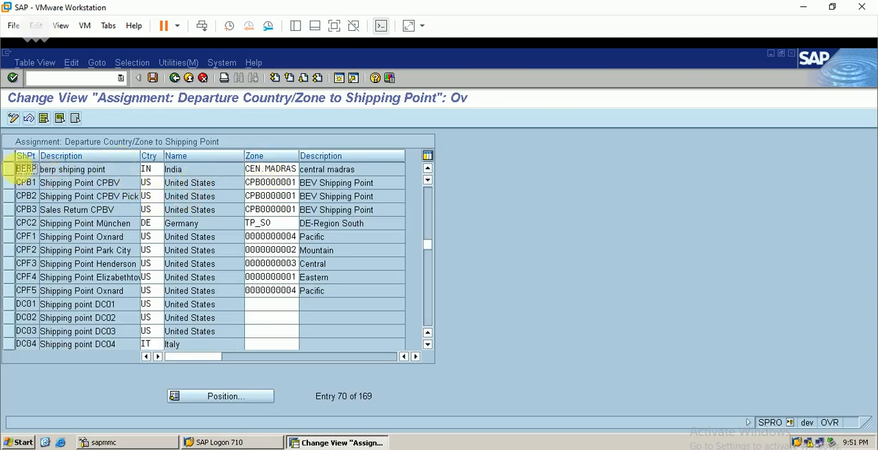
left_click(10, 169)
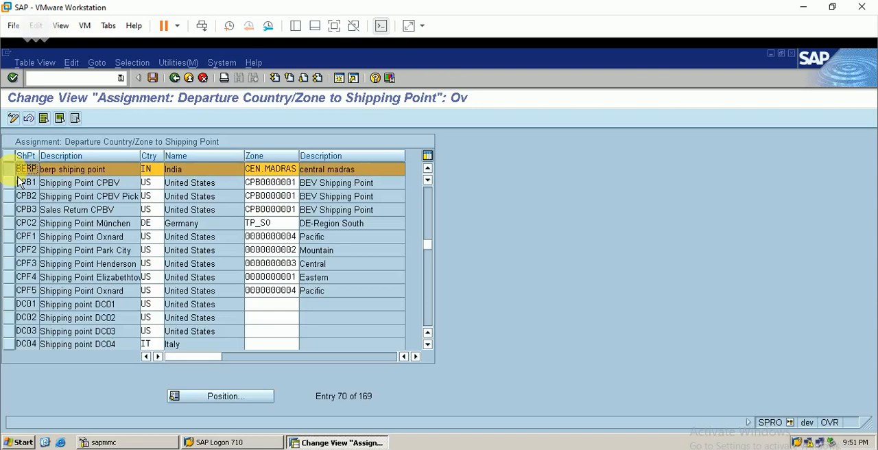
left_click(179, 83)
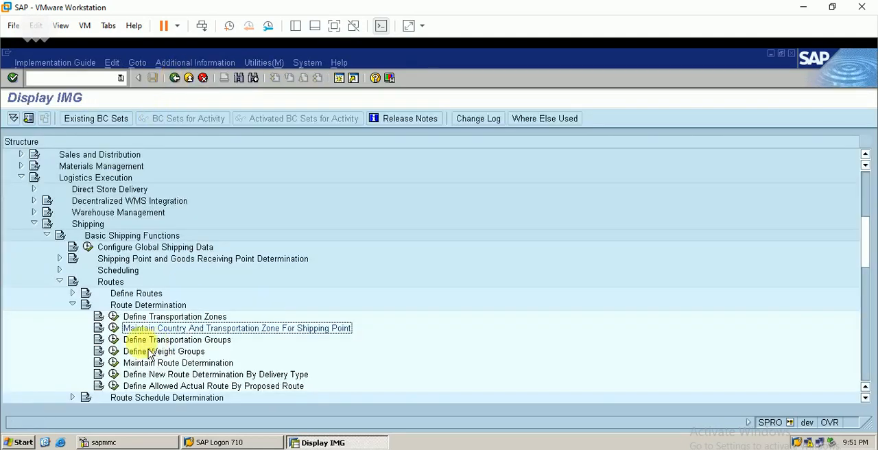
- Open Define Transportation Groups, select transport group 0001 (On palettes) for review, and return to the IMG
left_click(113, 340)
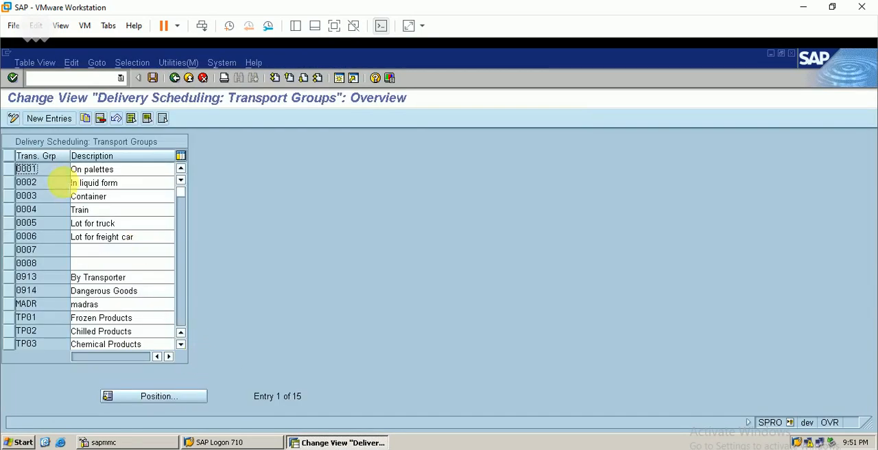
left_click(15, 174)
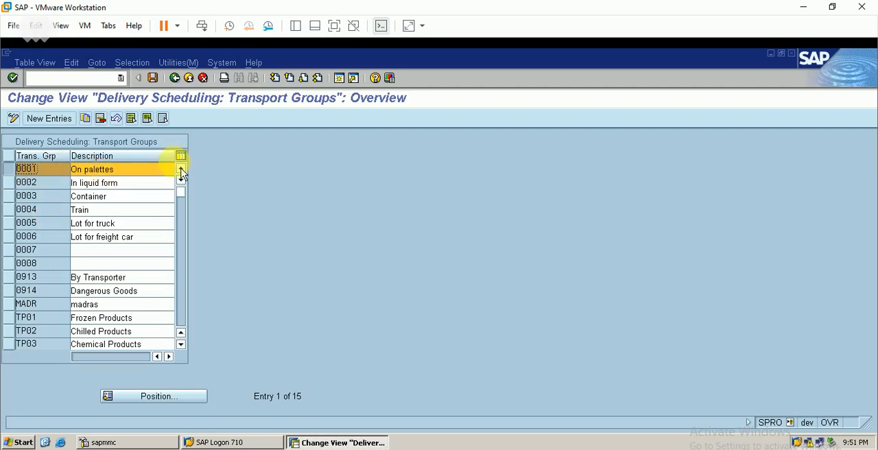
left_click(176, 79)
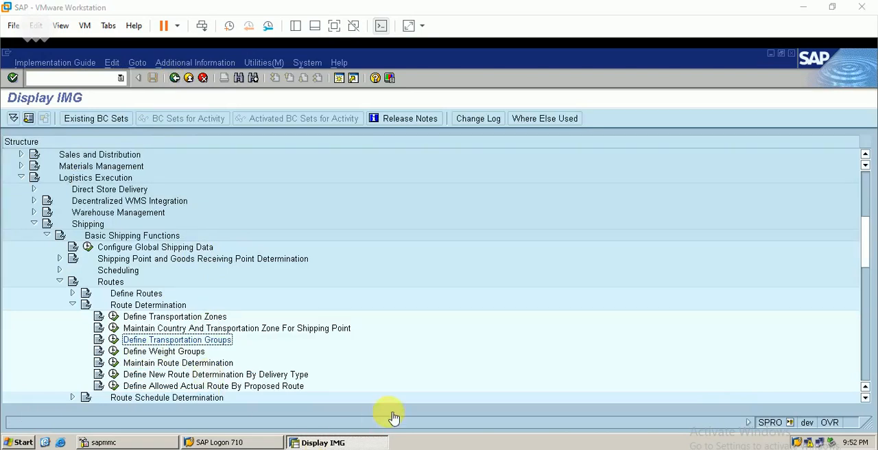
- Open Define Weight Groups and select weight groups 9999 (Over 100 kg) and 0100 (Up to 100 kg)
left_click(113, 352)
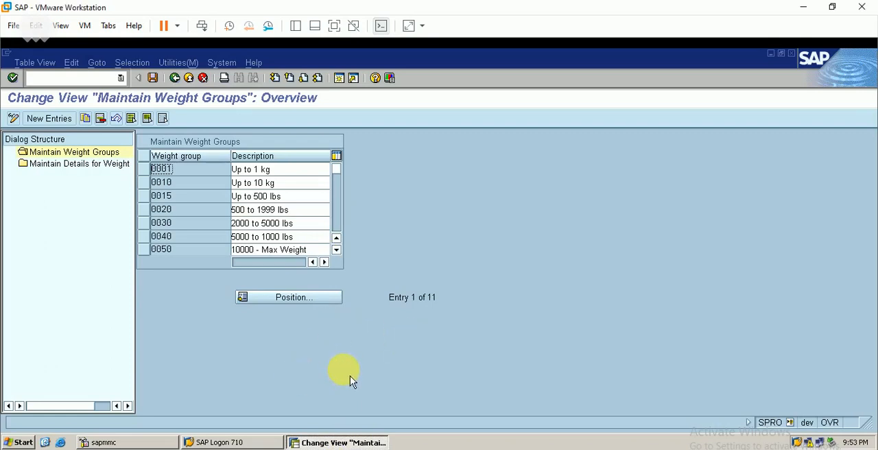
left_click(339, 253)
left_click(338, 252)
left_click(338, 252)
left_click(338, 253)
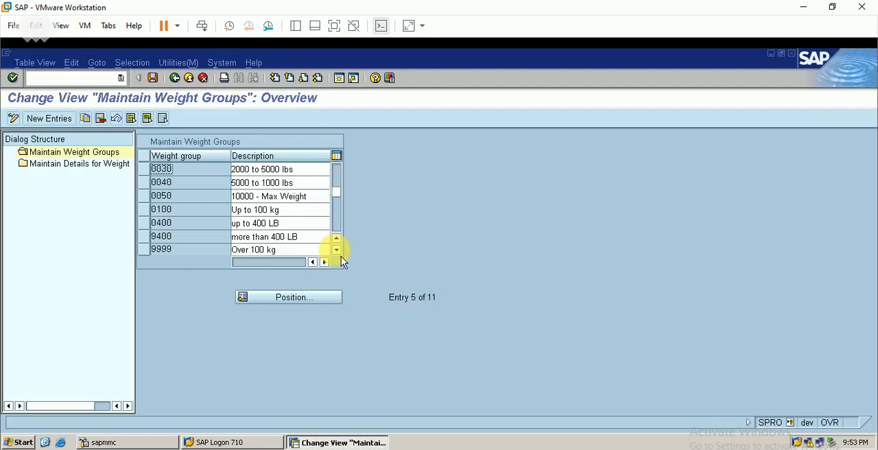
left_click(340, 253)
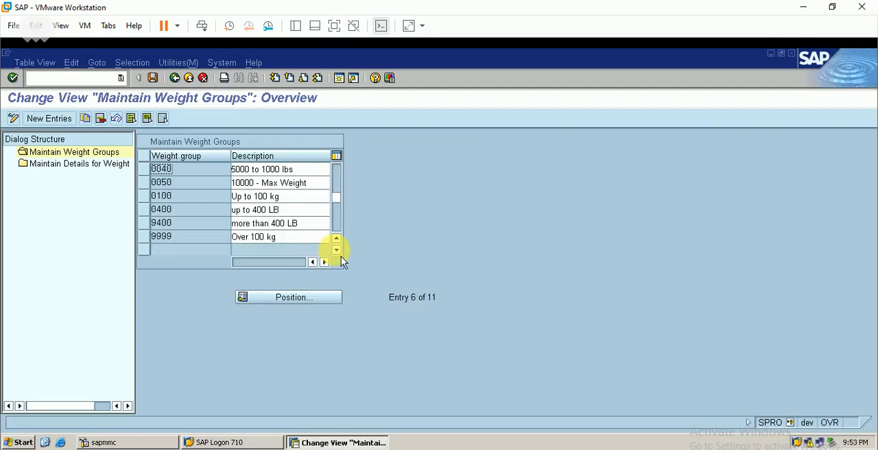
left_click(146, 239)
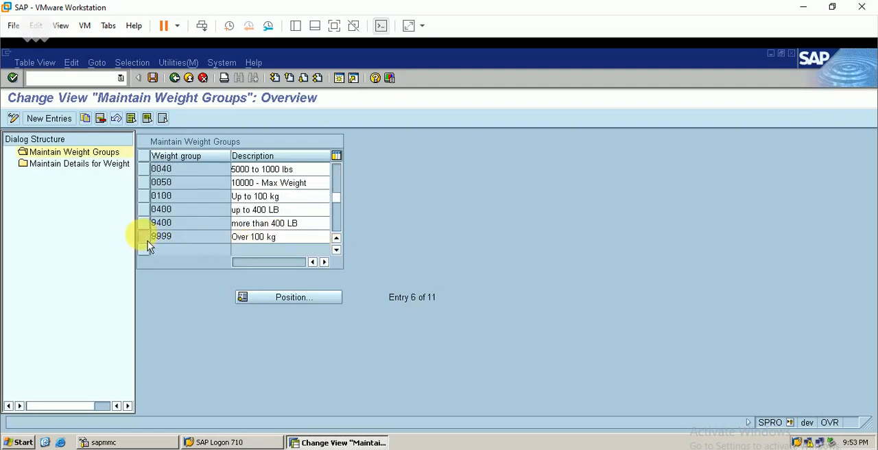
left_click(145, 196)
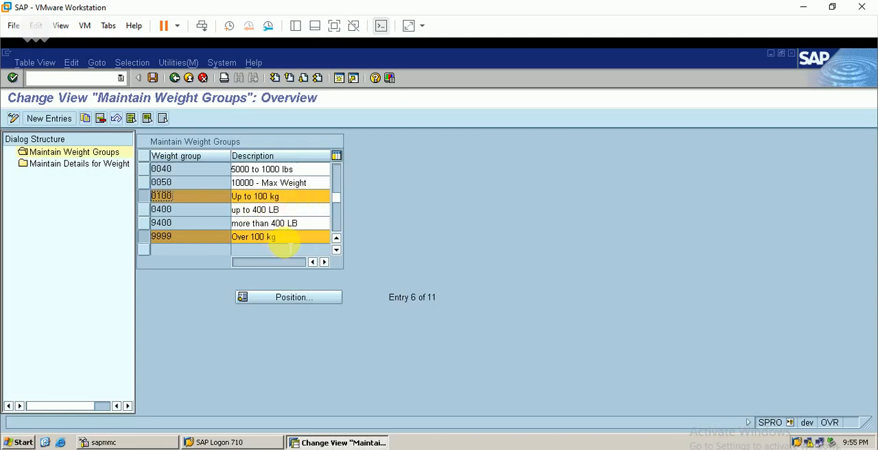
- Switch to the SAP WM Excel workbook, correct the second weight group in cell F7 to 9999, and return to the IMG
left_click(281, 449)
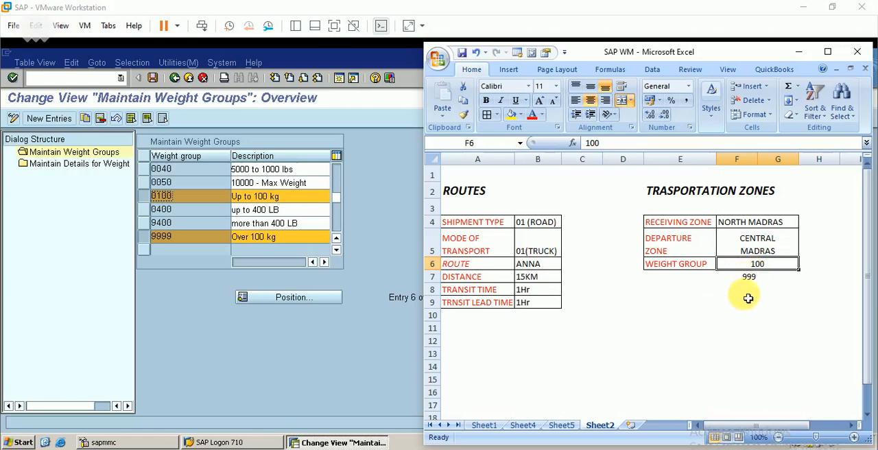
left_click(765, 280)
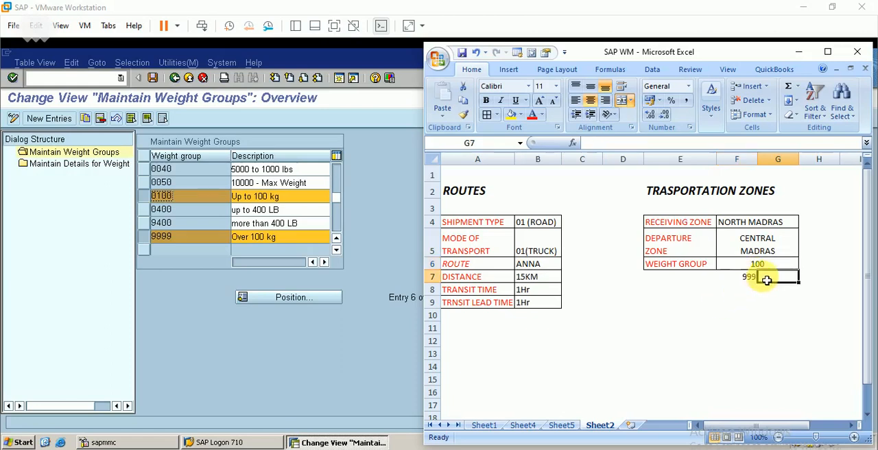
double_click(747, 276)
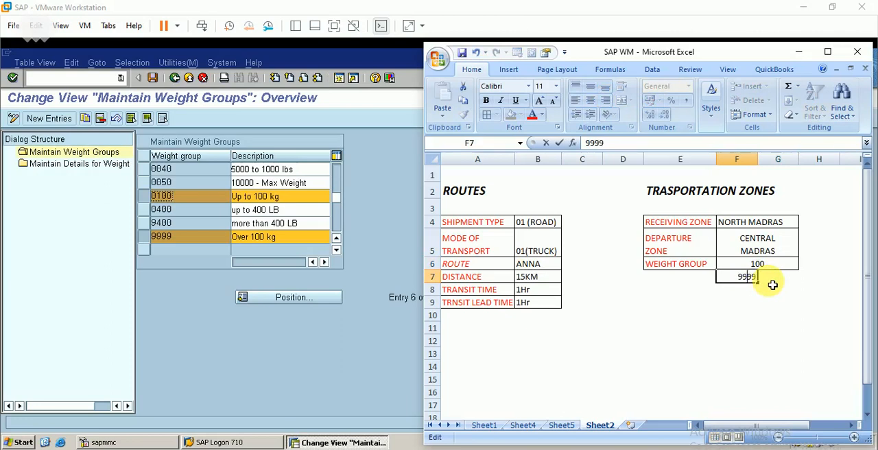
type("9")
left_click(713, 312)
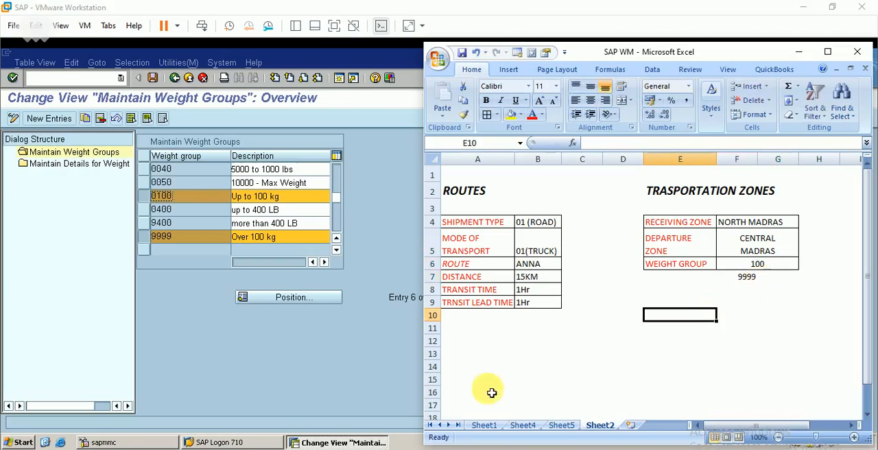
left_click(401, 264)
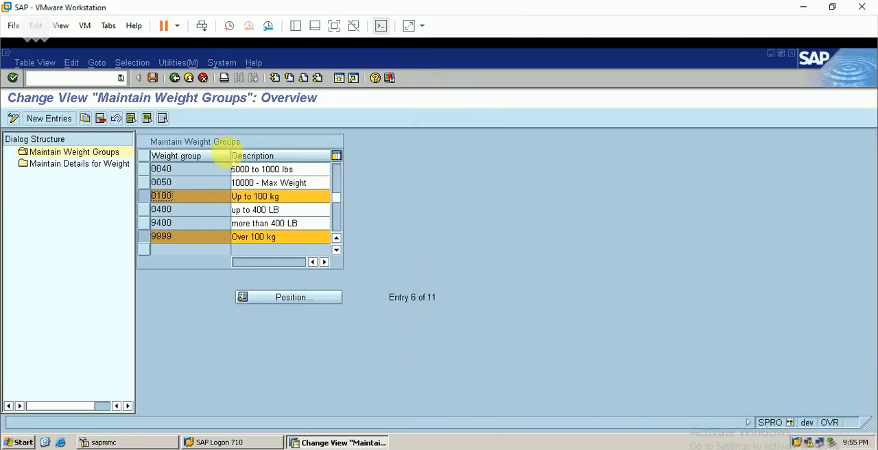
left_click(174, 78)
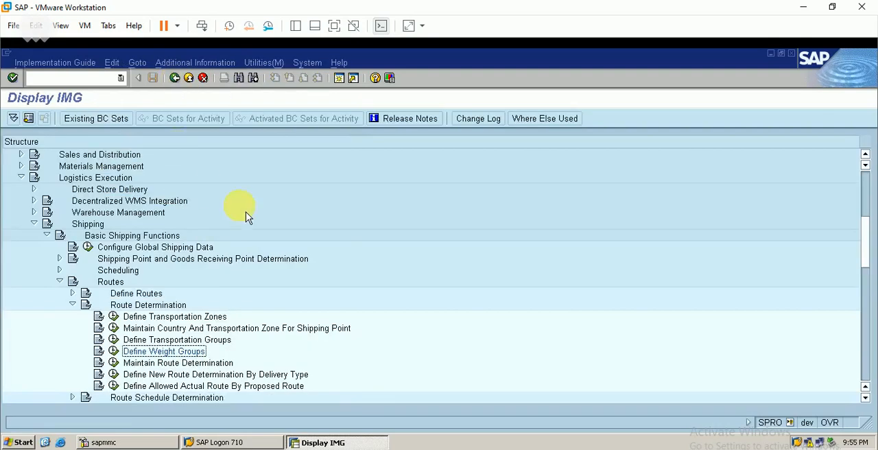
- Open Maintain Route Determination, locate the entry for shipping point BERP, and select the CEN.MADRAS to NOR.MADRAS row
left_click(113, 362)
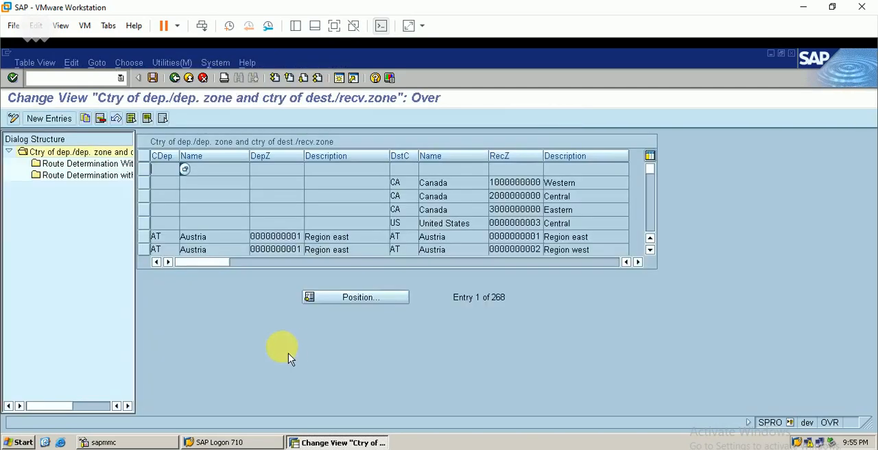
left_click(366, 300)
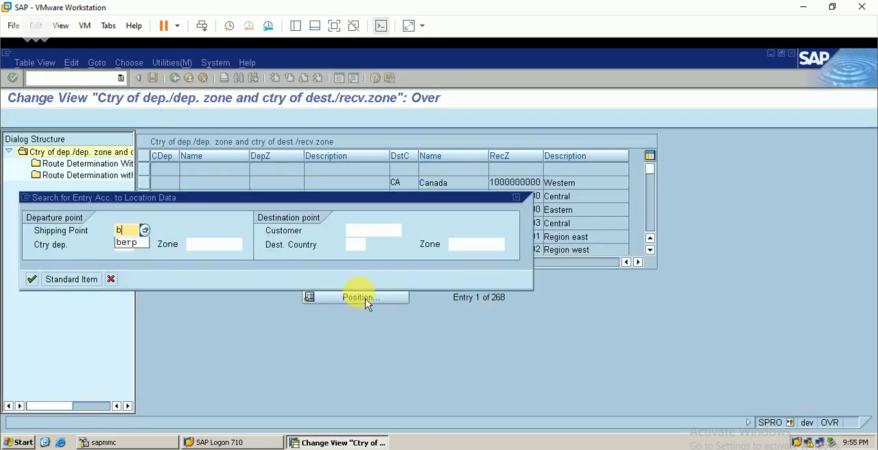
key("Return")
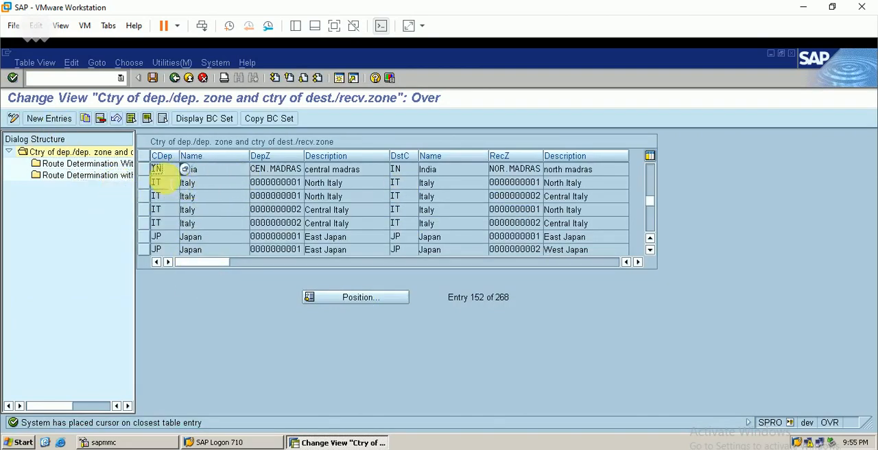
left_click(145, 170)
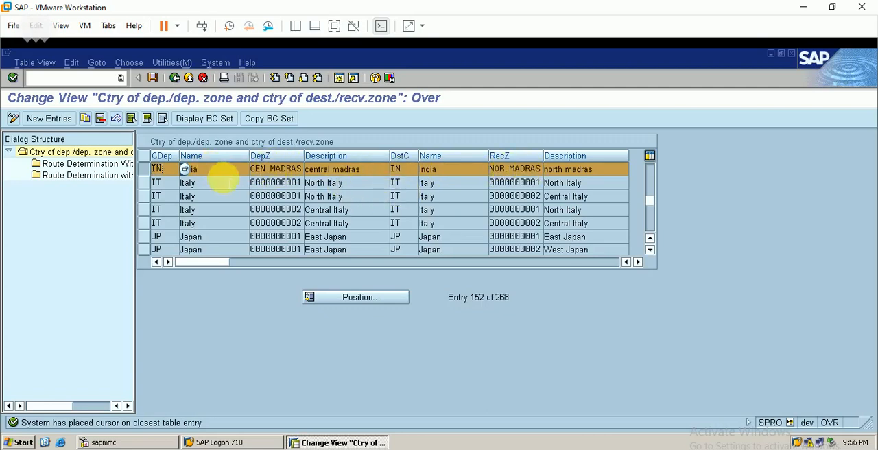
- Review Route Determination Without Weight Group (Order) for the selected zone pair, and return to the IMG
double_click(130, 168)
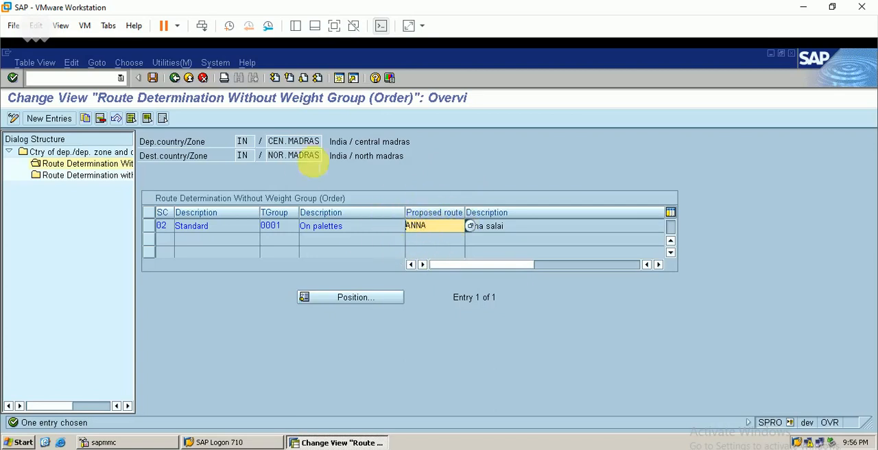
left_click(184, 82)
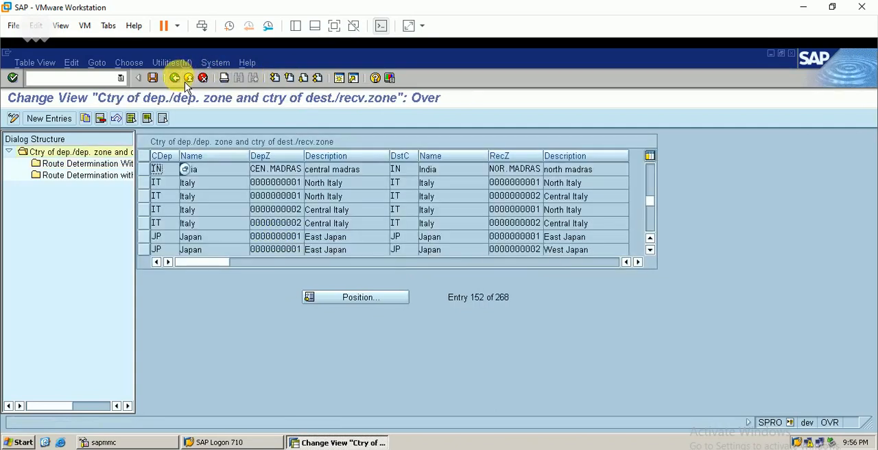
left_click(184, 81)
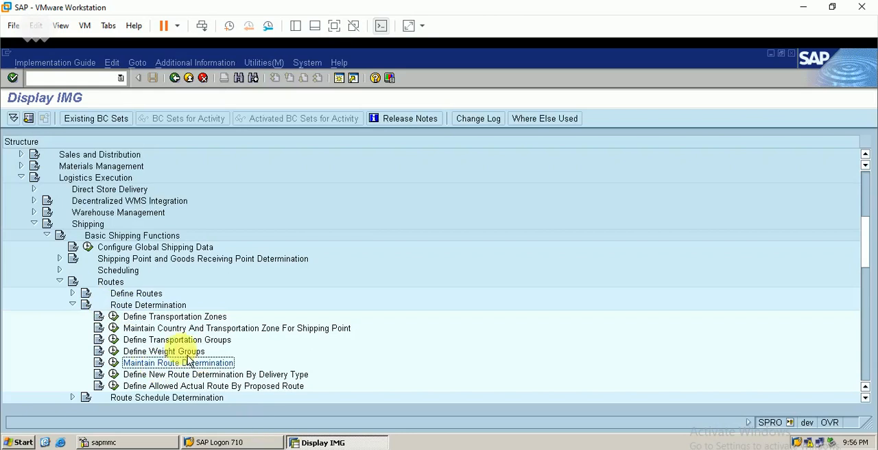
- Expand Define Routes and go over the Define Modes of Transport and Define Shipping Types activities
left_click(73, 293)
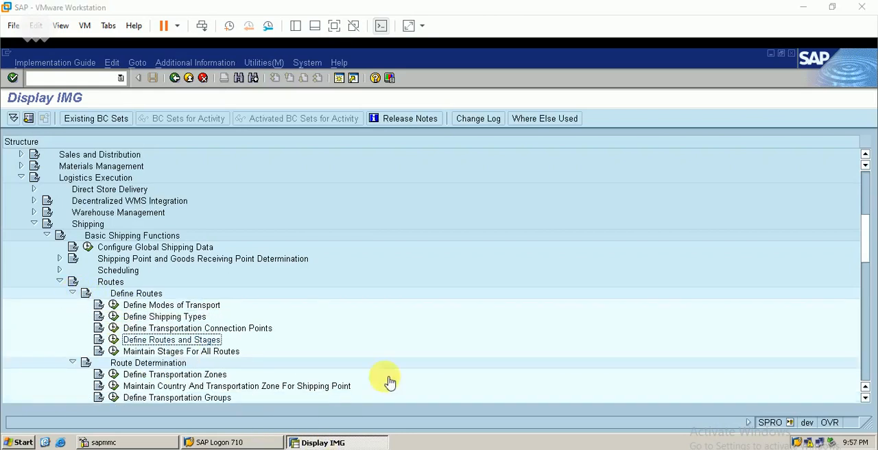
left_click(411, 366)
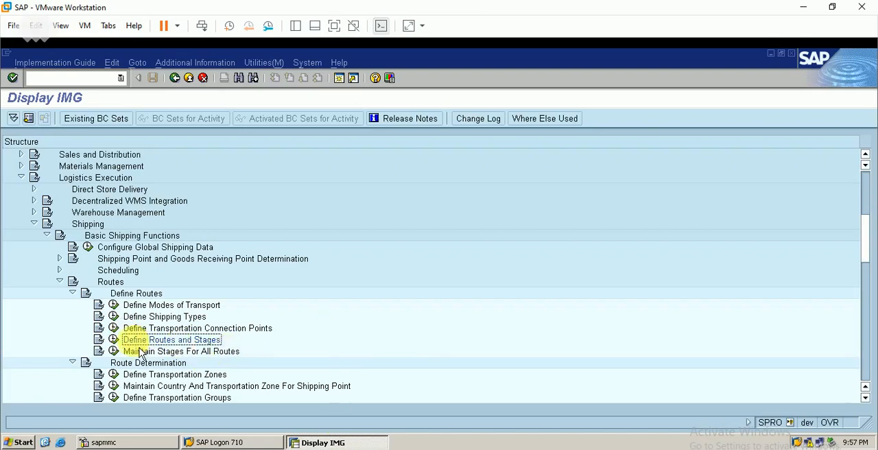
left_click(183, 306)
left_click(177, 318)
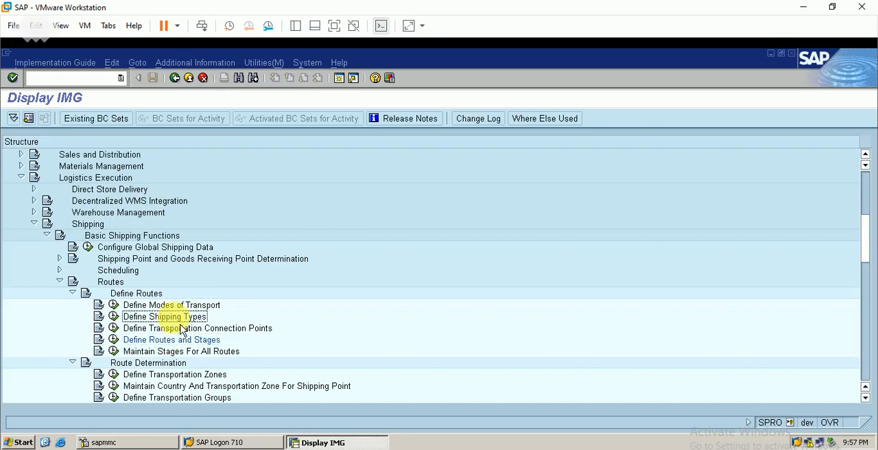
- Open Define Routes and Stages, position the routes list at route ANNA, and select that route
left_click(114, 339)
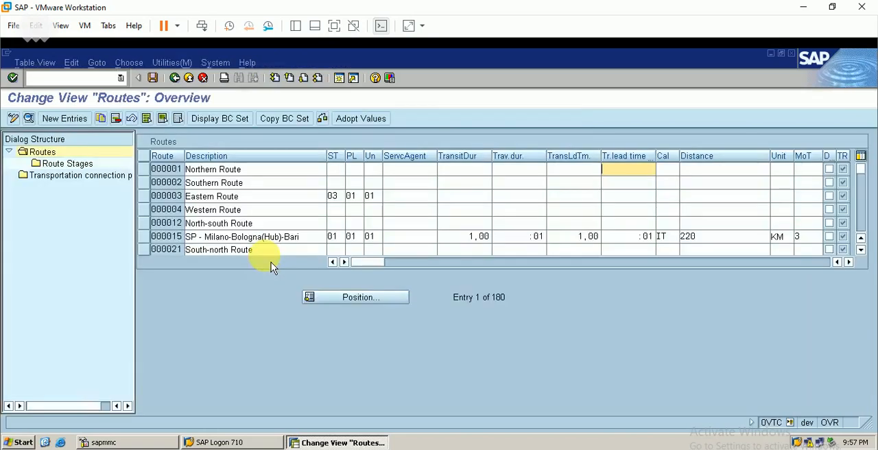
left_click(366, 299)
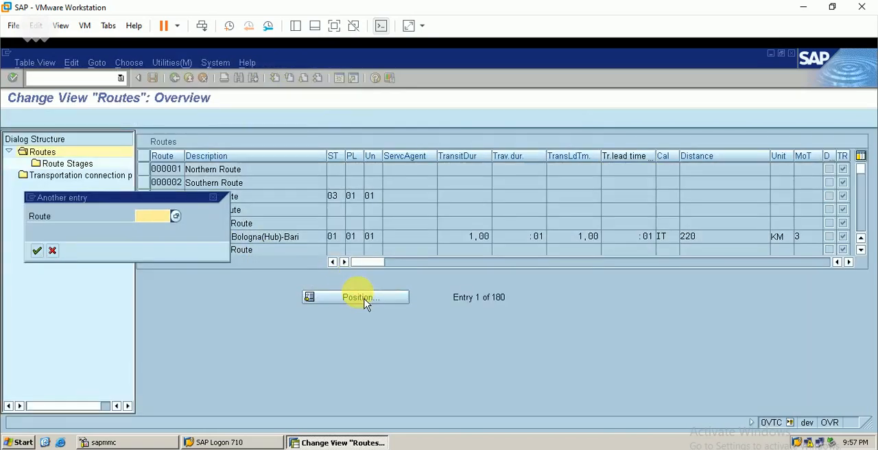
type("anna")
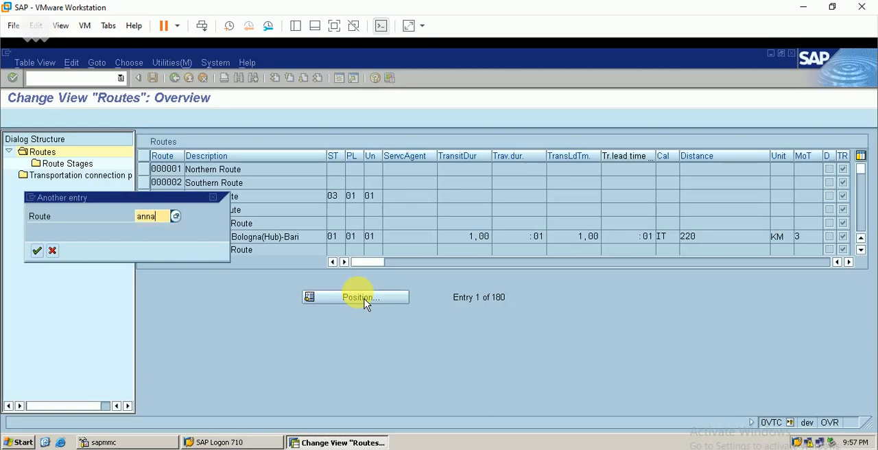
key("Return")
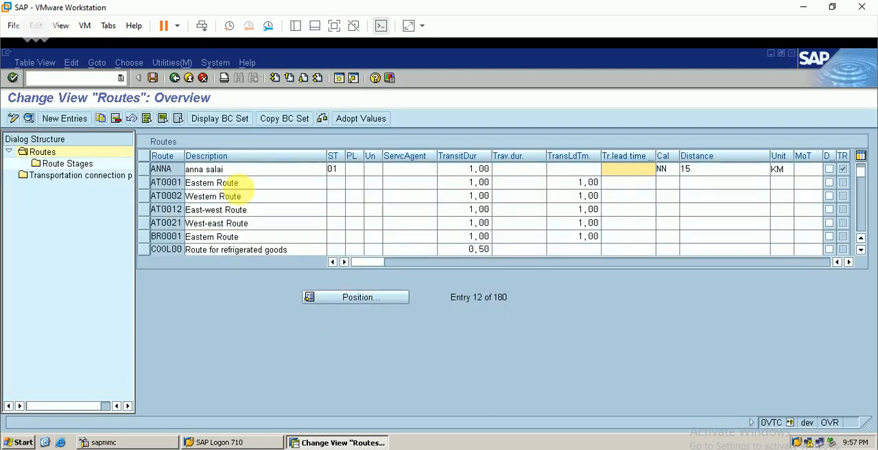
left_click(144, 170)
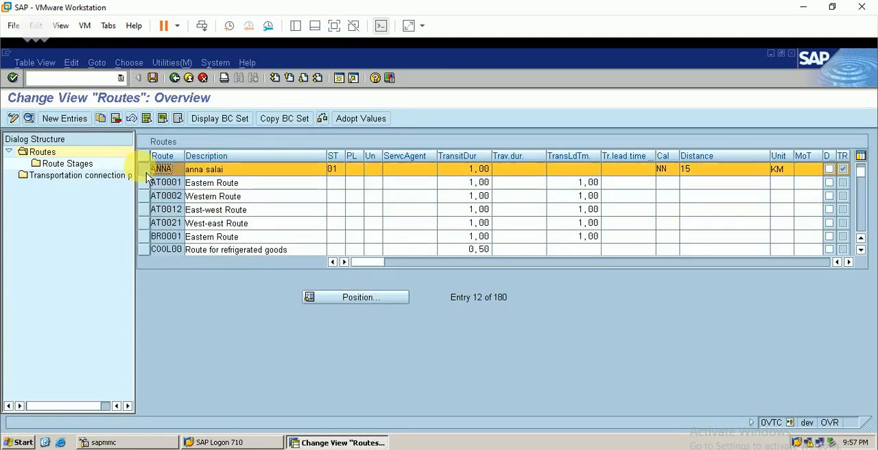
- Review the details of route ANNA, save the route to customizing request DEVK900057, and return to the IMG
left_click(33, 122)
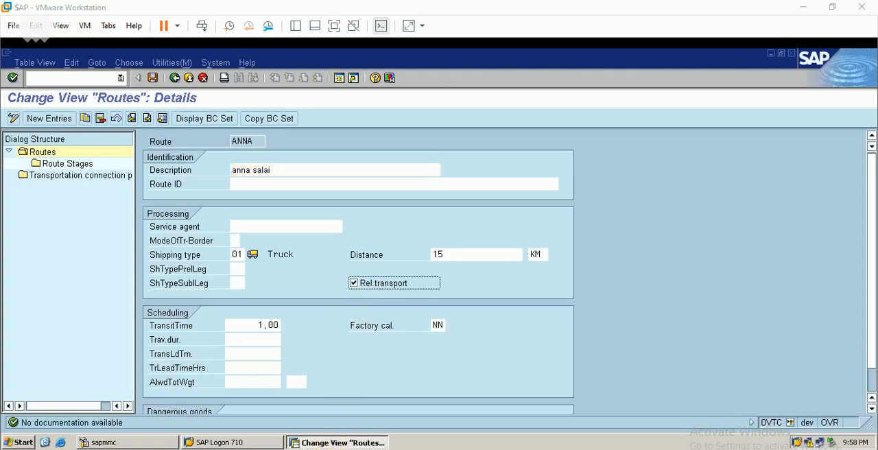
left_click(462, 334)
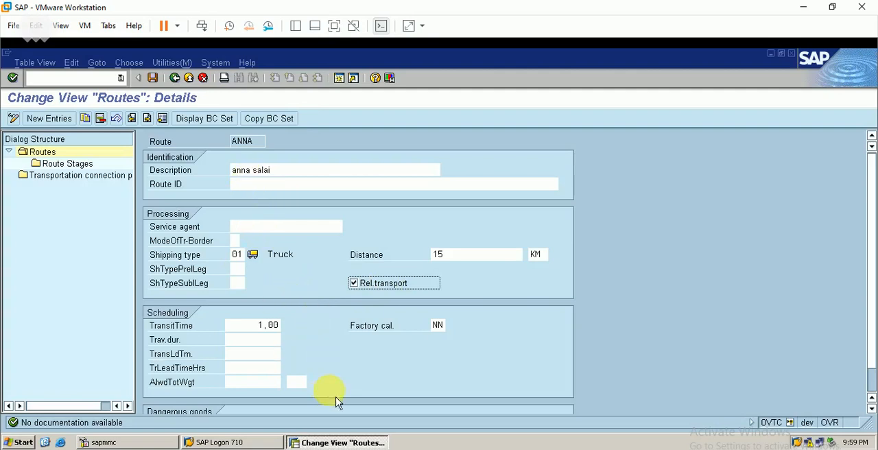
key("Return")
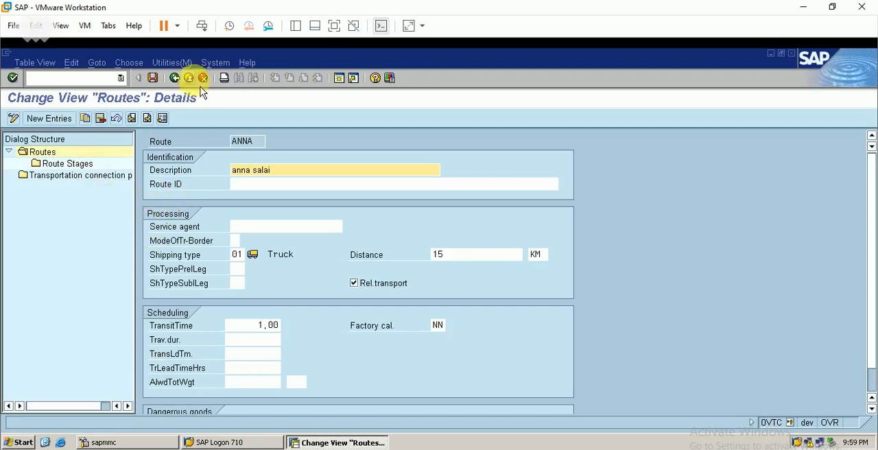
left_click(153, 77)
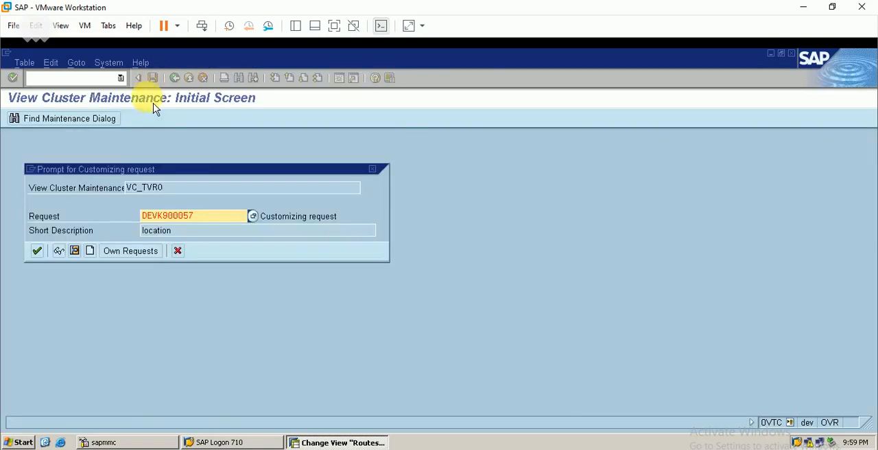
left_click(37, 250)
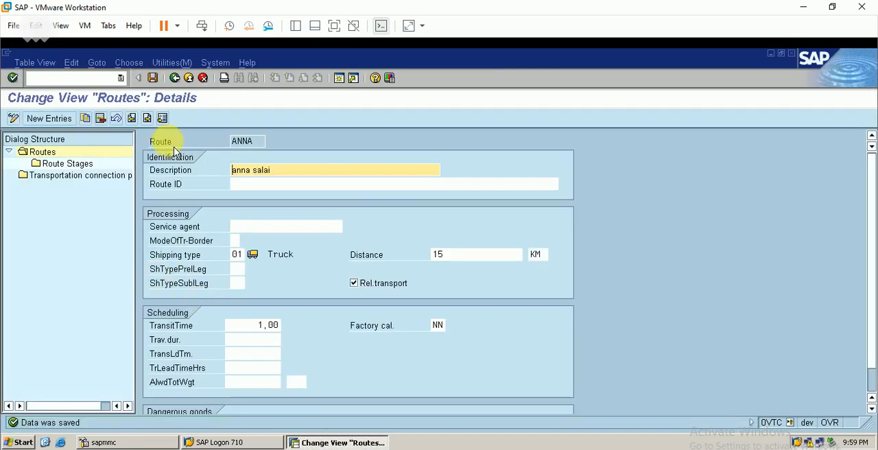
left_click(175, 78)
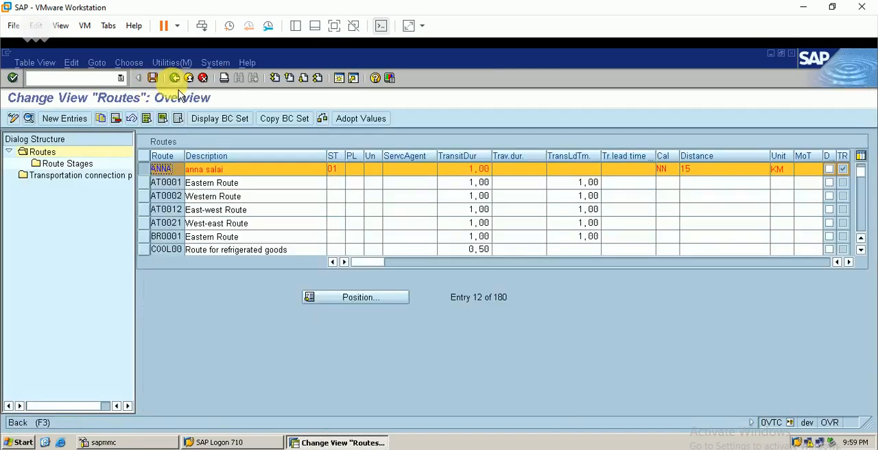
left_click(175, 79)
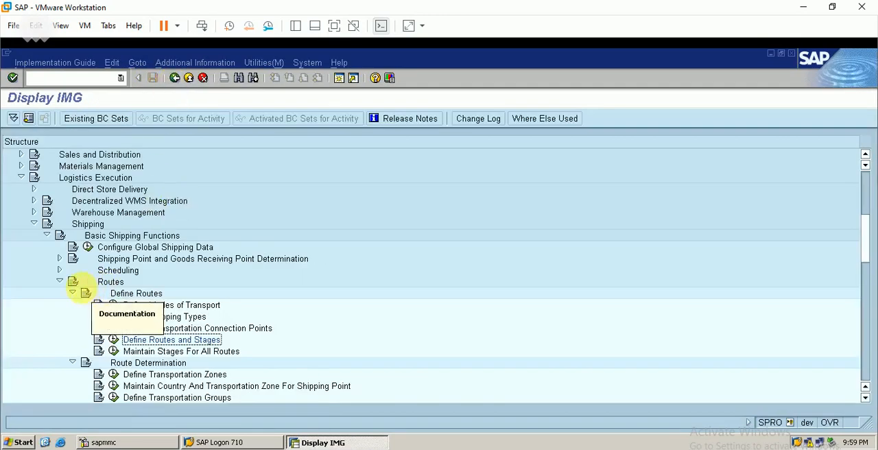
- Reopen Maintain Route Determination, position the list by shipping point BERP, and select the CEN.MADRAS to NOR.MADRAS entry
left_click(72, 293)
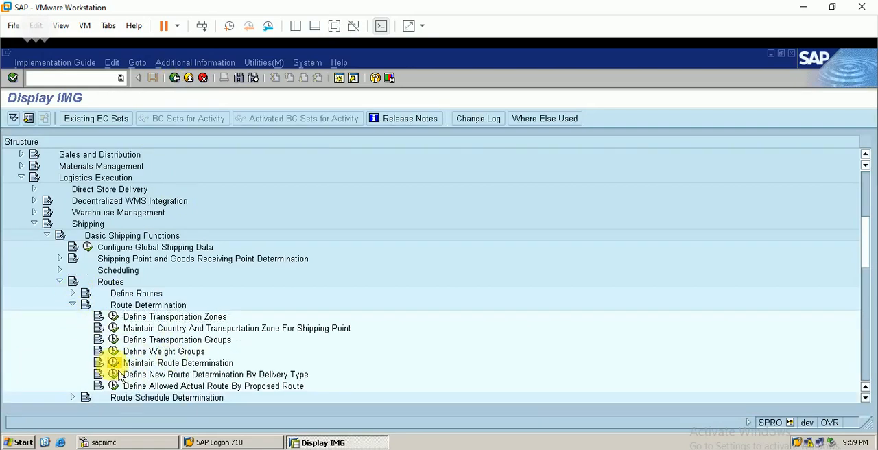
double_click(202, 362)
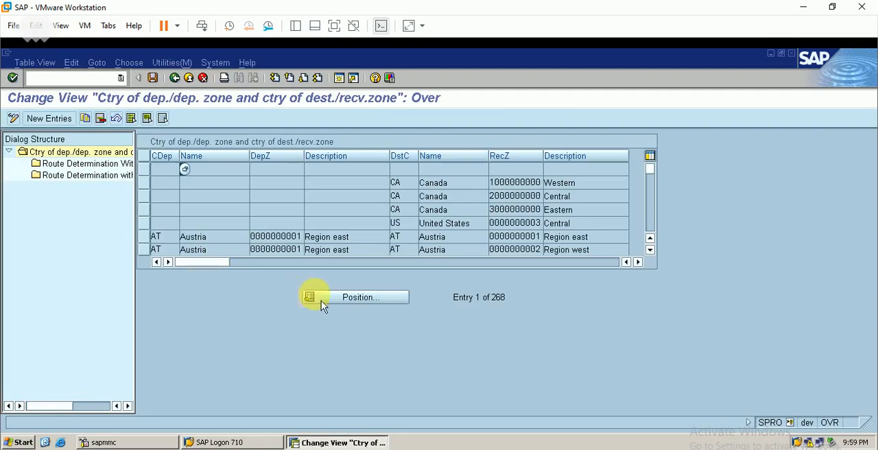
left_click(346, 301)
type("ber")
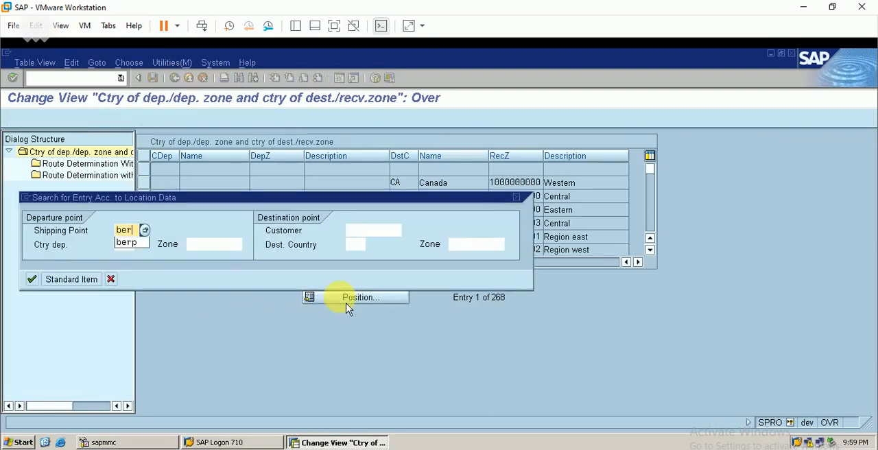
key("Return")
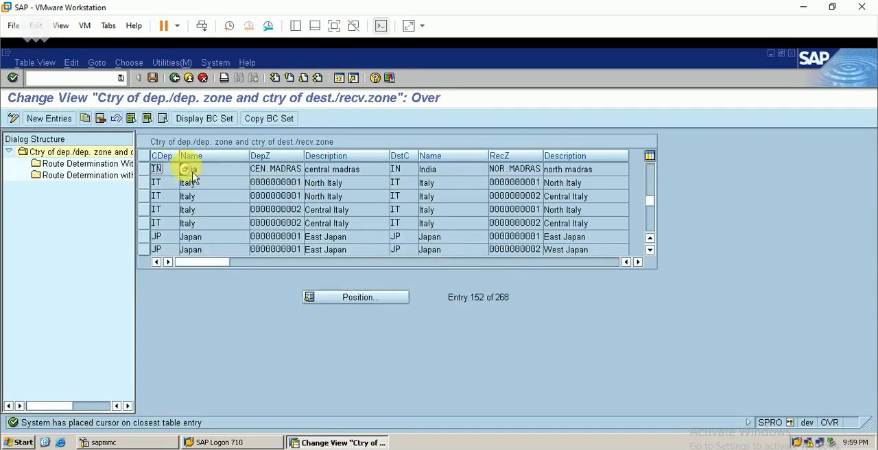
left_click(144, 169)
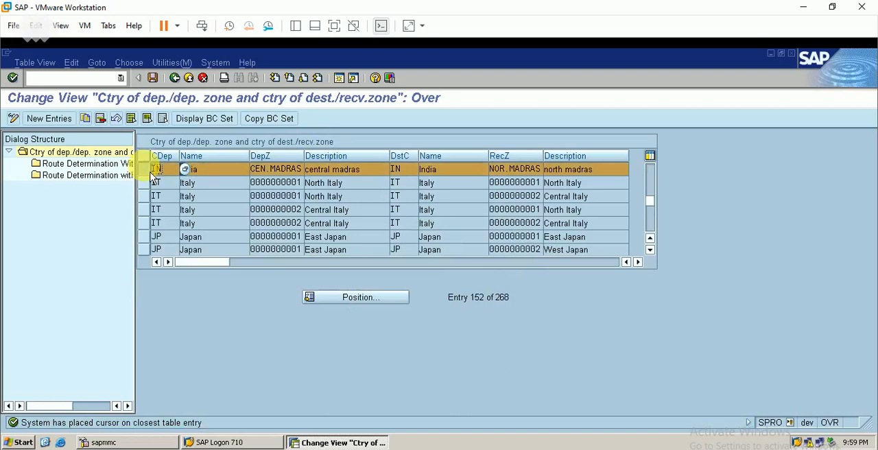
- Open Route Determination Without Weight Group (Order) for the selected zones and look through the available shipping conditions
double_click(116, 164)
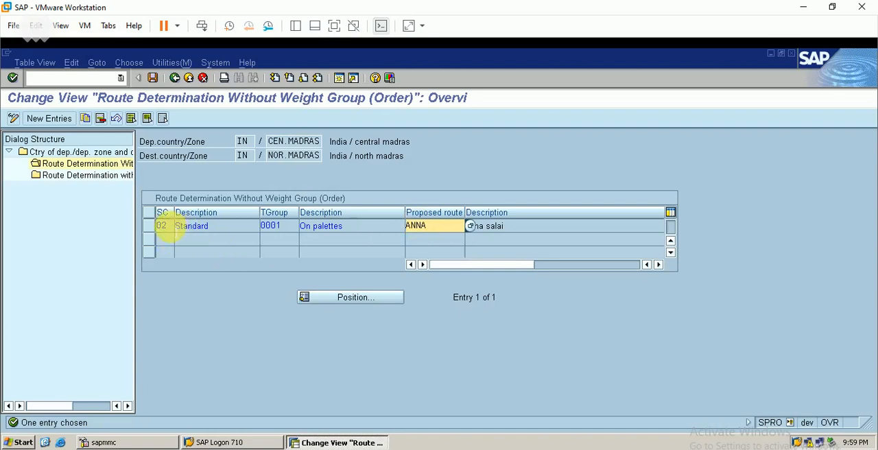
left_click(164, 226)
left_click(180, 226)
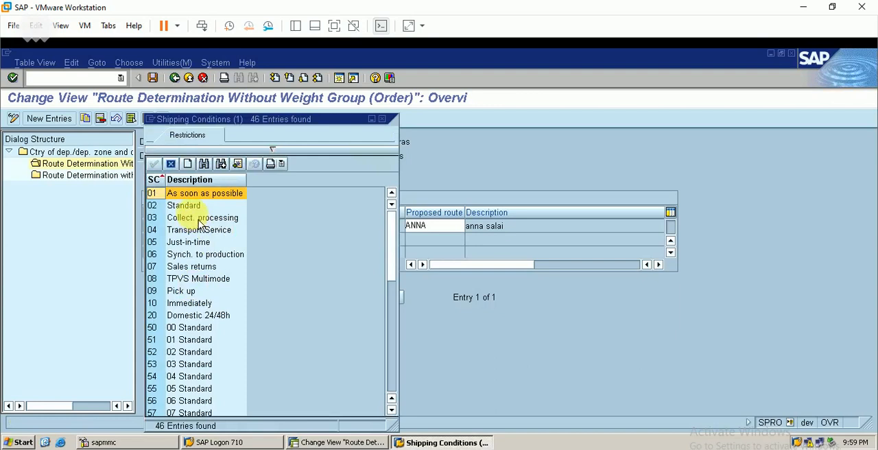
left_click(382, 120)
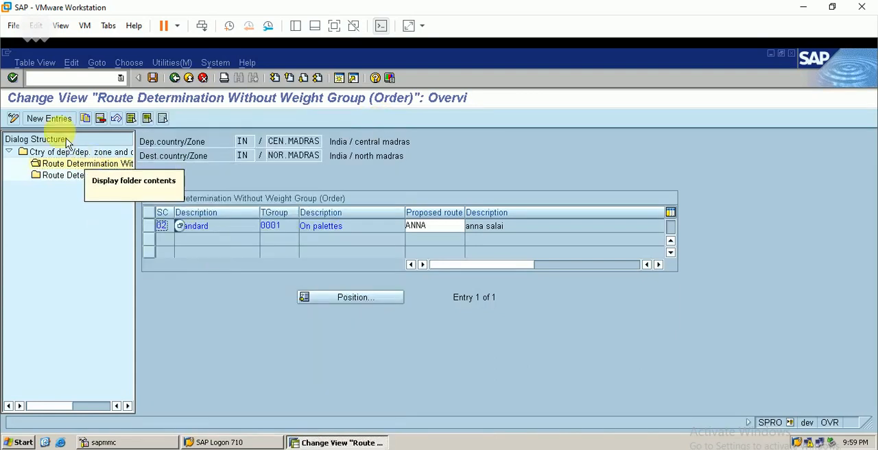
- Copy the existing order route entry to shipping condition 01 with transportation group 0001, and save it to customizing request DEVK900057
left_click(150, 231)
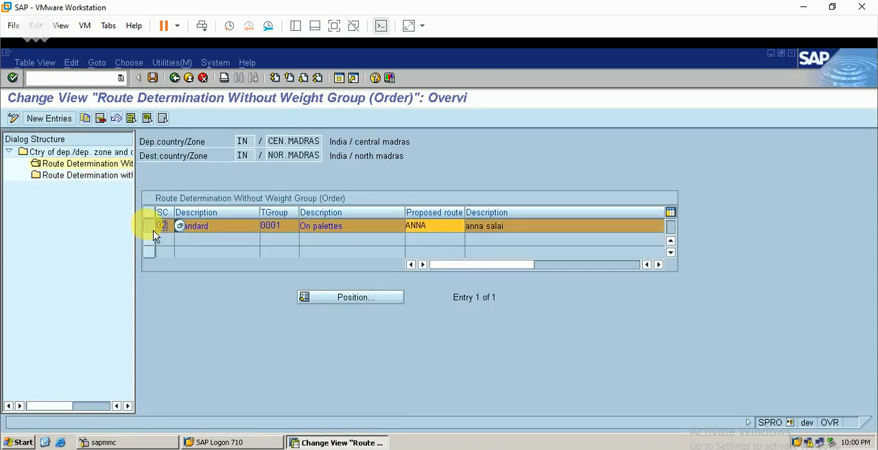
left_click(85, 118)
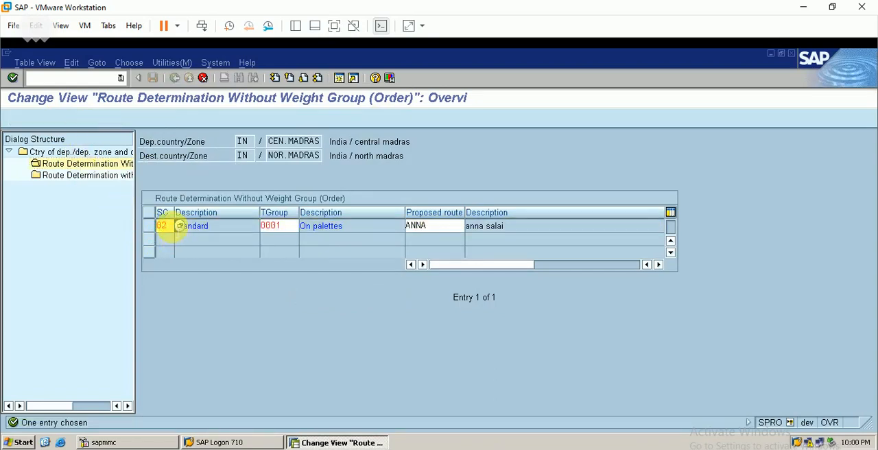
key("BackSpace")
type("1")
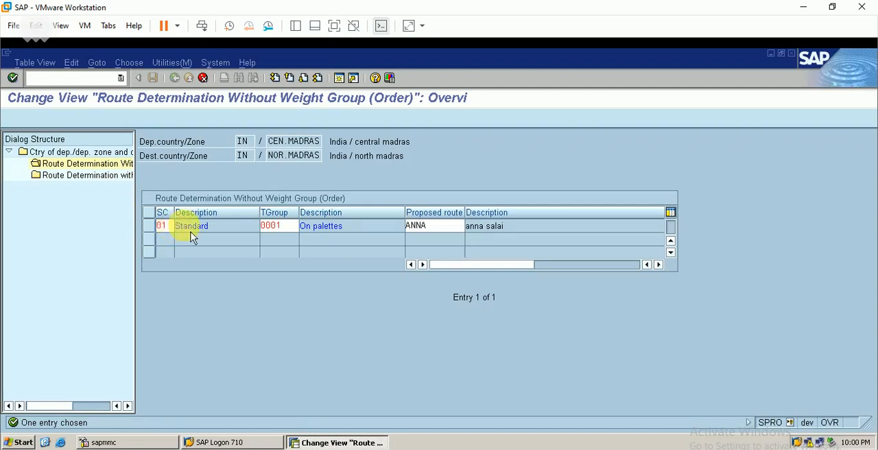
key("F4")
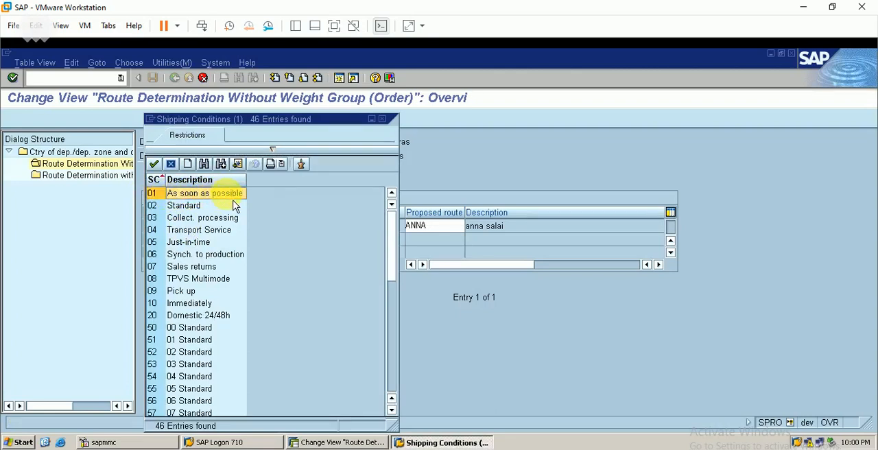
double_click(205, 204)
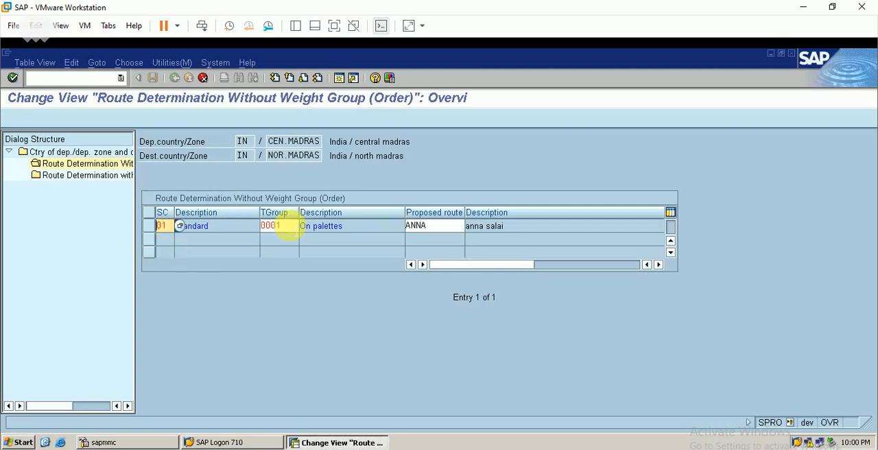
left_click(279, 227)
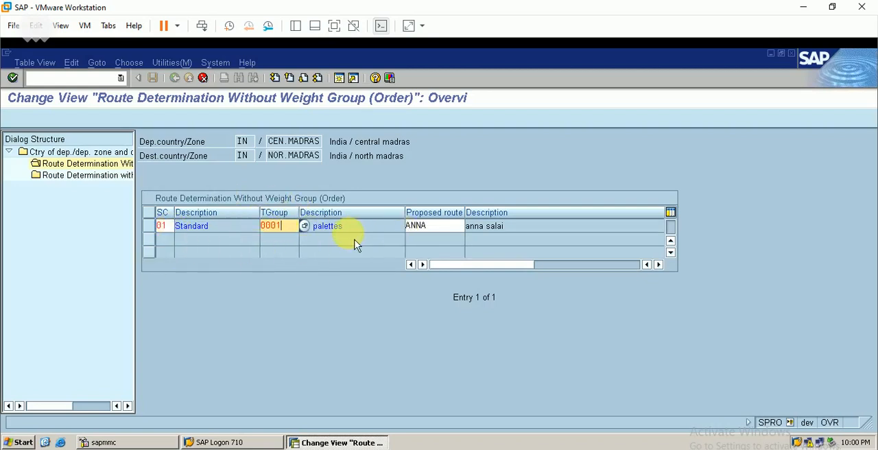
key("Return")
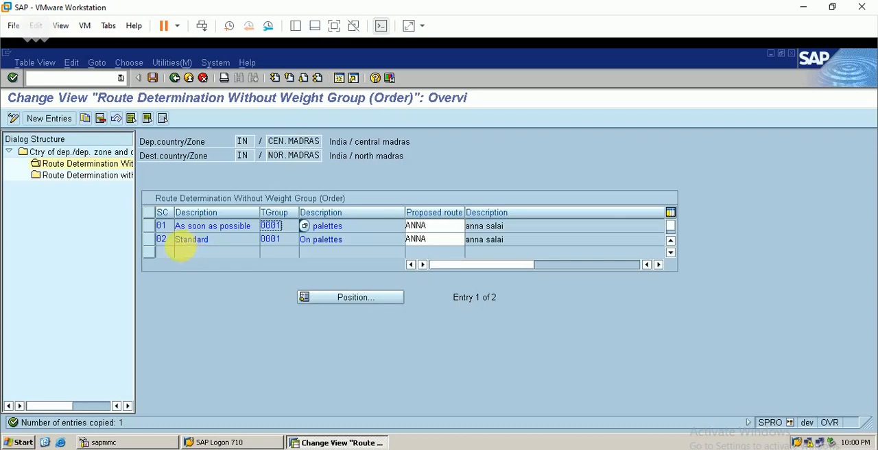
left_click(152, 77)
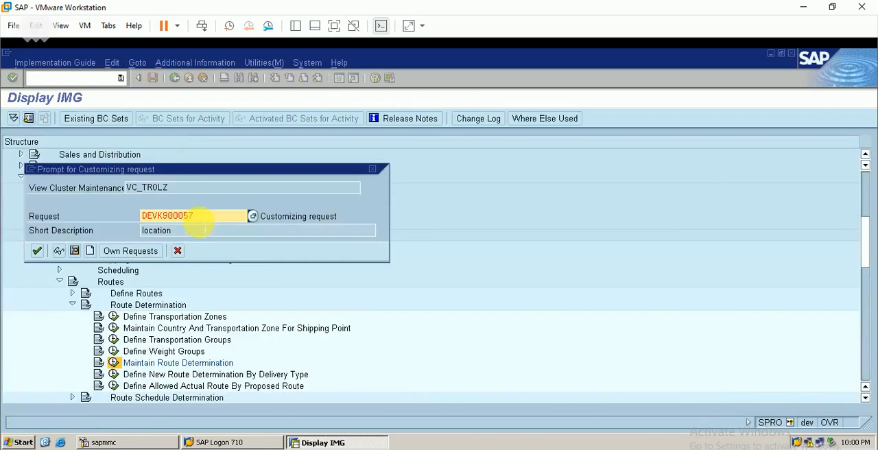
left_click(37, 250)
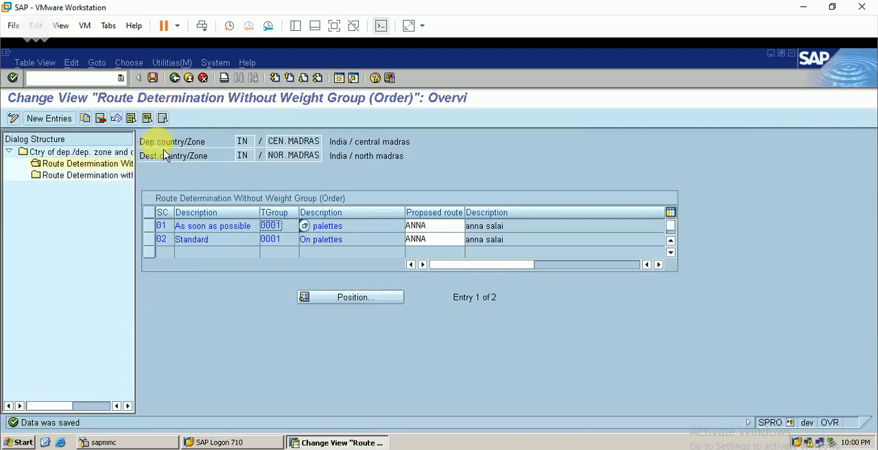
- Review Route Determination with Weight Group (Delivery) and its shipping conditions list for the same zones, and return to the IMG
double_click(123, 181)
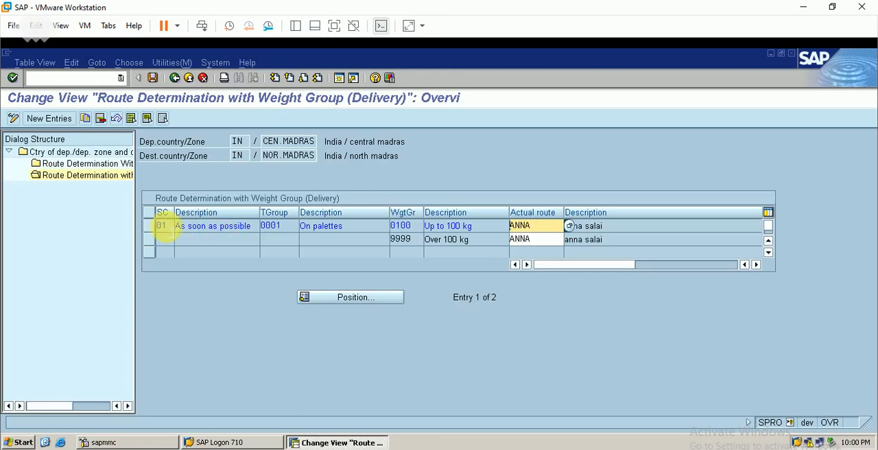
left_click(162, 226)
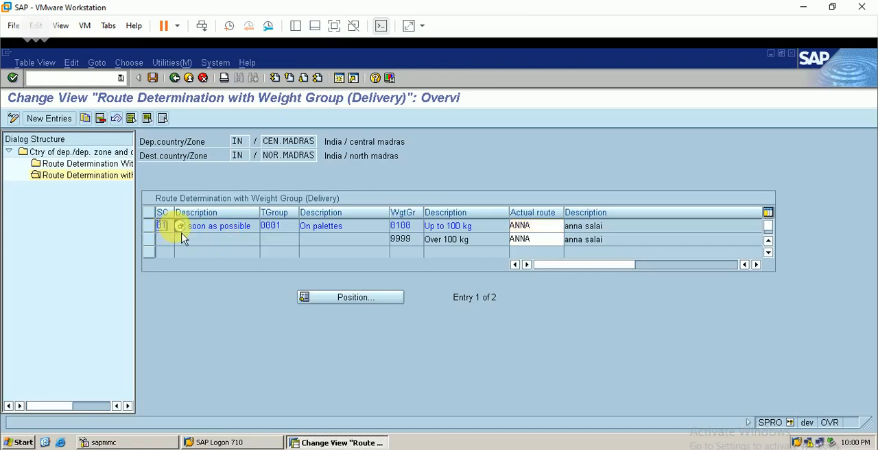
left_click(179, 226)
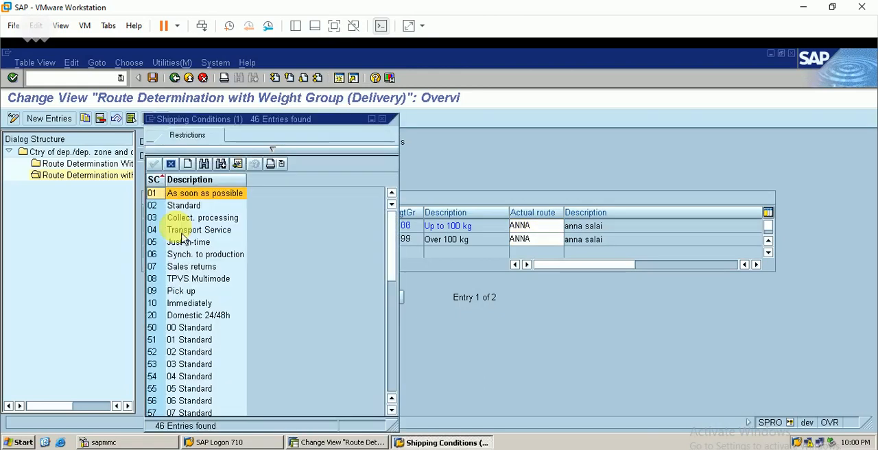
left_click(382, 118)
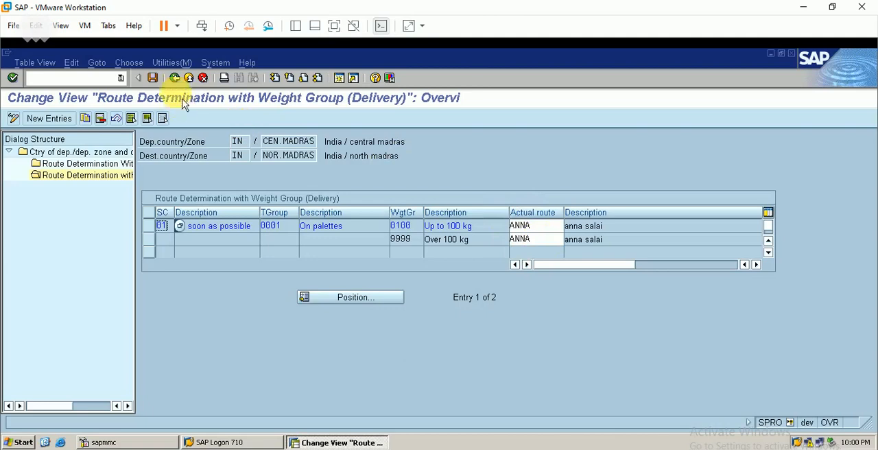
left_click(175, 77)
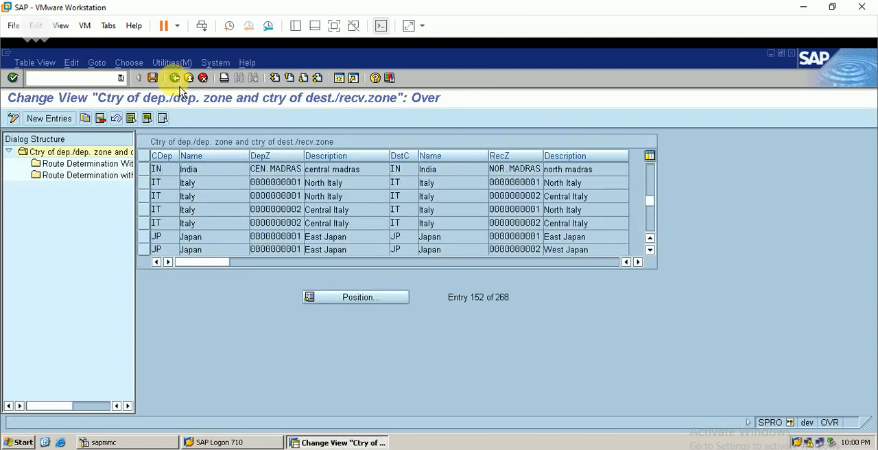
left_click(175, 77)
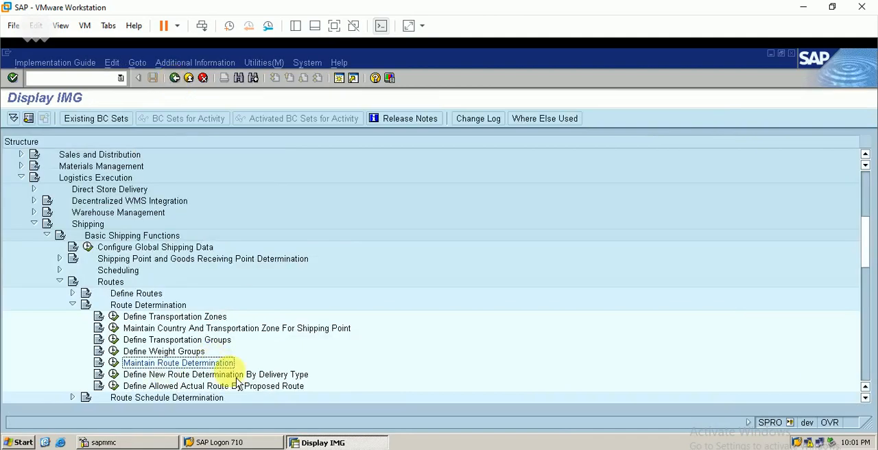
- Open Scheduling With Route Schedule For Shipping Point, position the list at shipping point BERP, and save the view
left_click(74, 305)
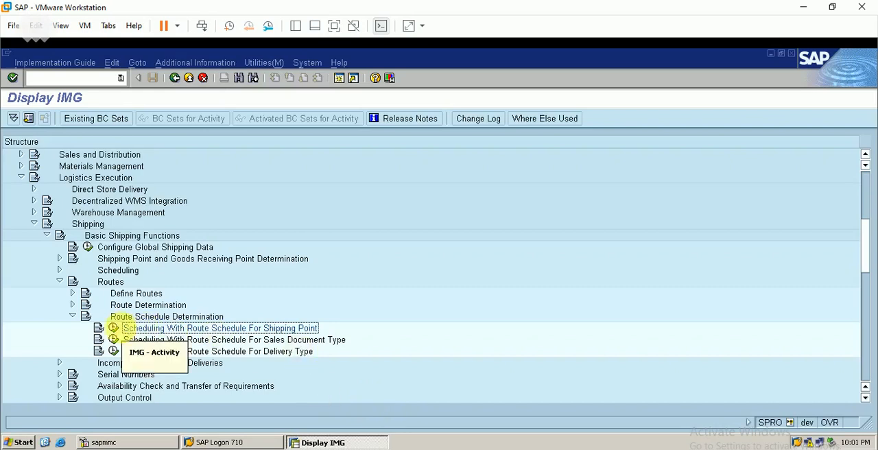
left_click(116, 330)
left_click(164, 403)
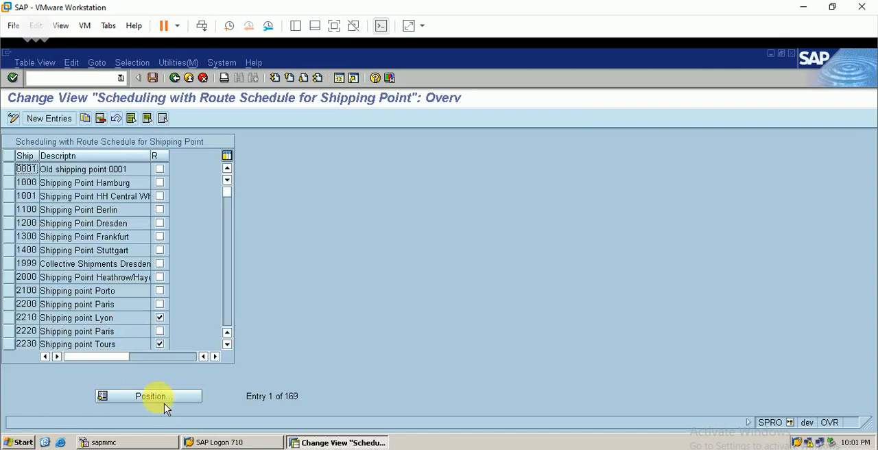
type("berp")
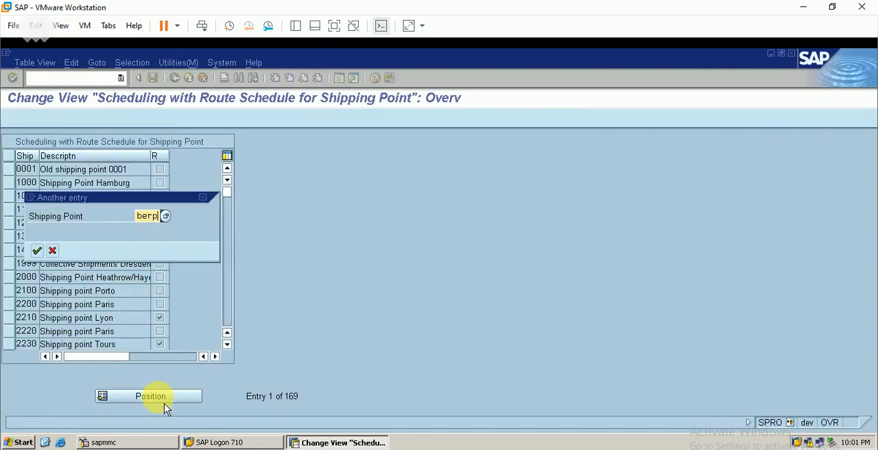
key("Return")
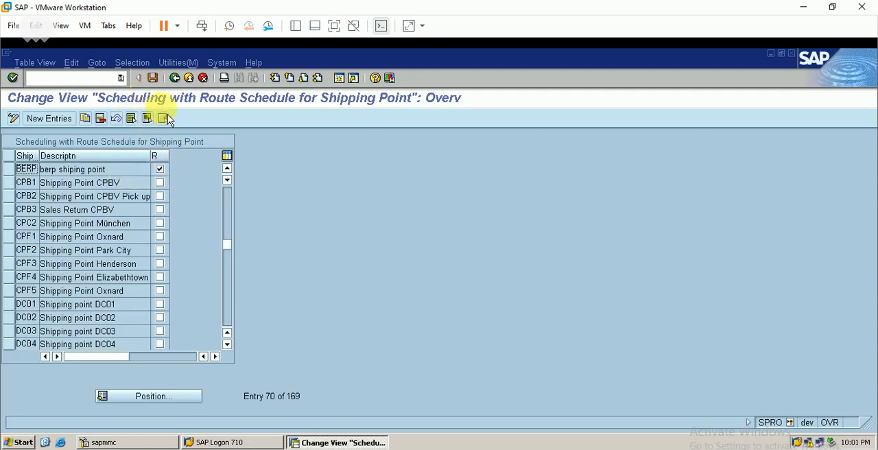
left_click(153, 77)
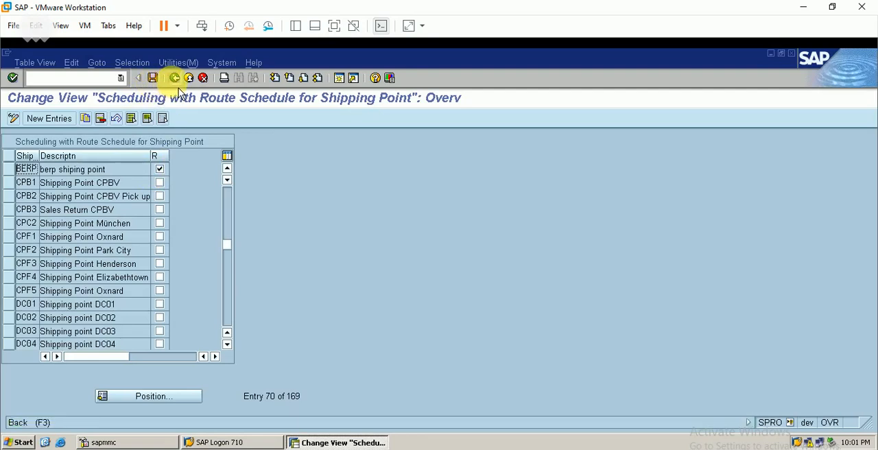
- Return to the IMG and open Maintain transportation planning point under Enterprise Structure, Definition, Logistics Execution
left_click(175, 77)
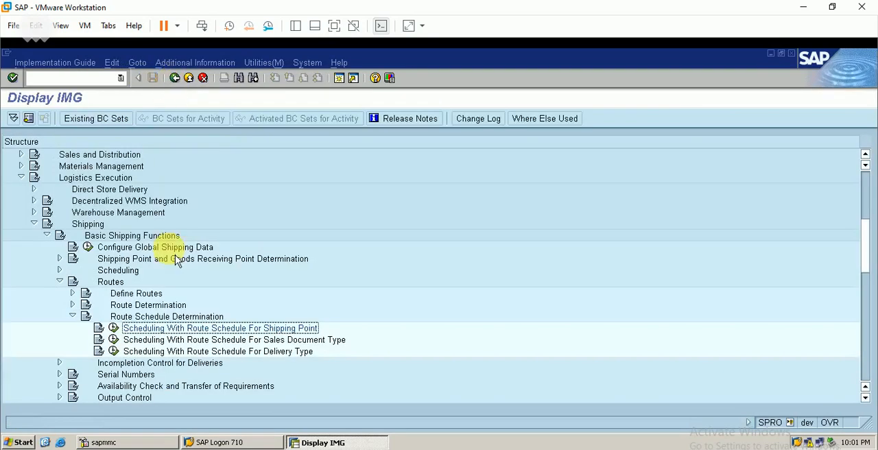
left_click(72, 316)
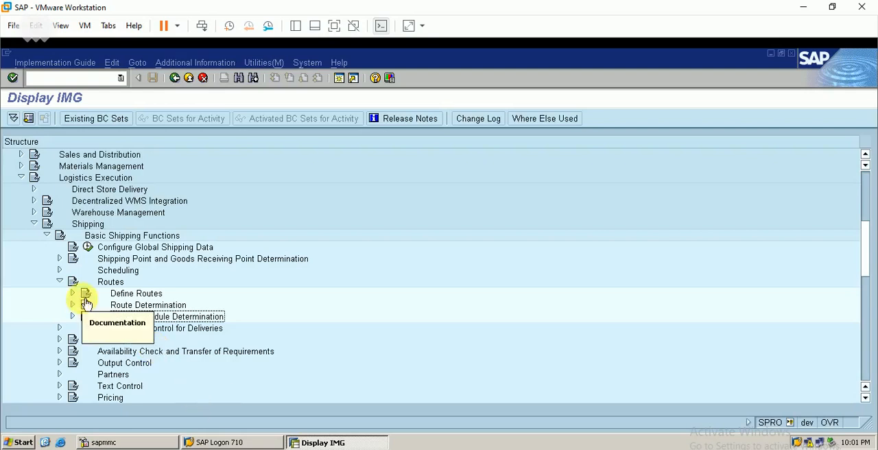
left_click(59, 281)
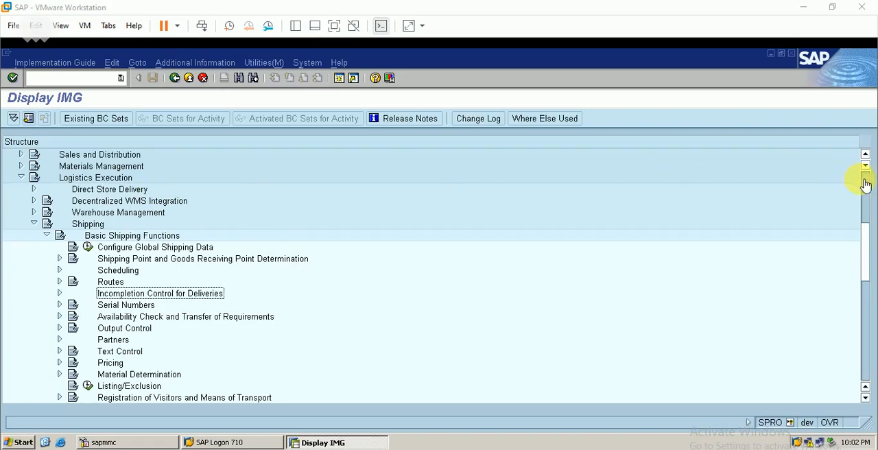
scroll(871, 192, "up", 6)
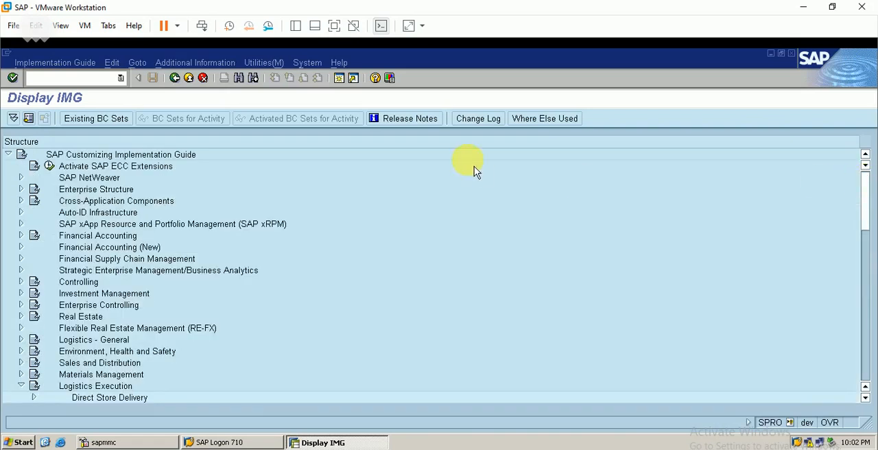
left_click(20, 189)
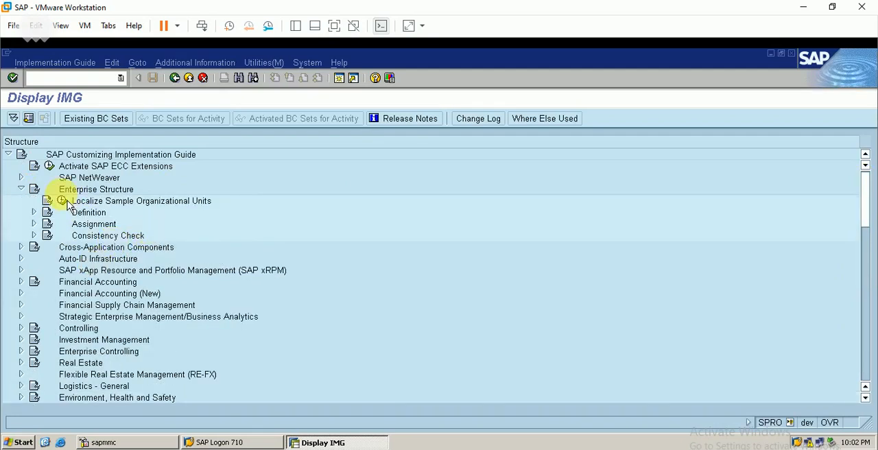
left_click(34, 212)
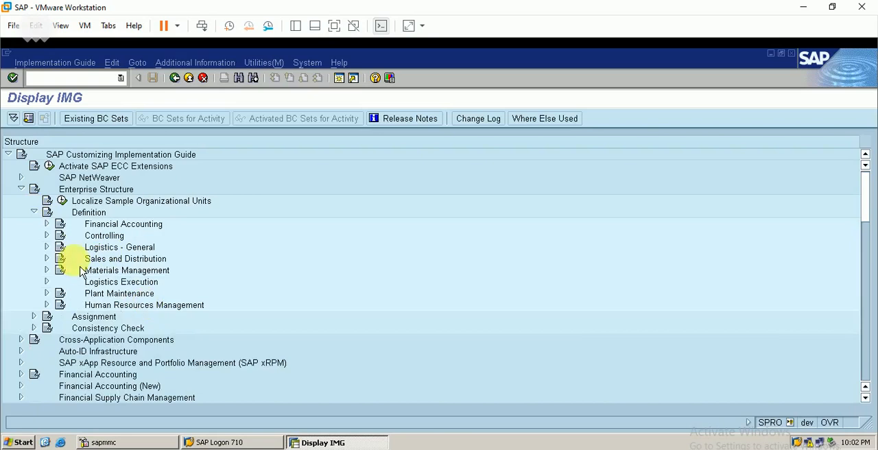
left_click(47, 248)
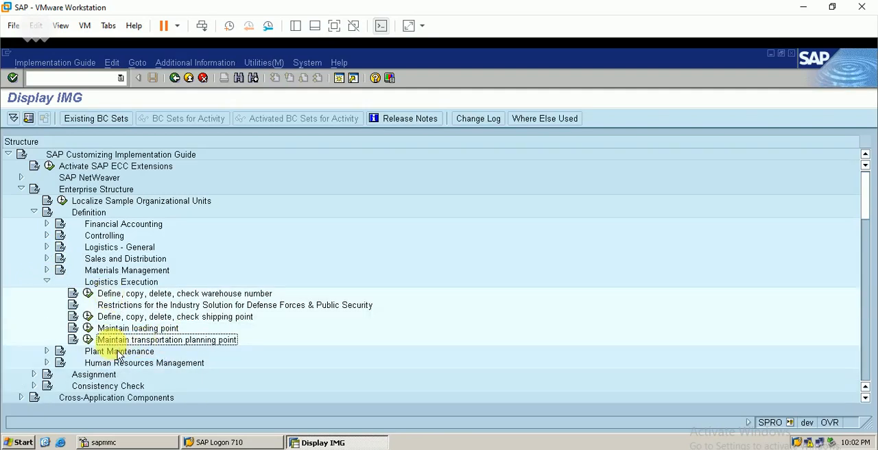
left_click(87, 340)
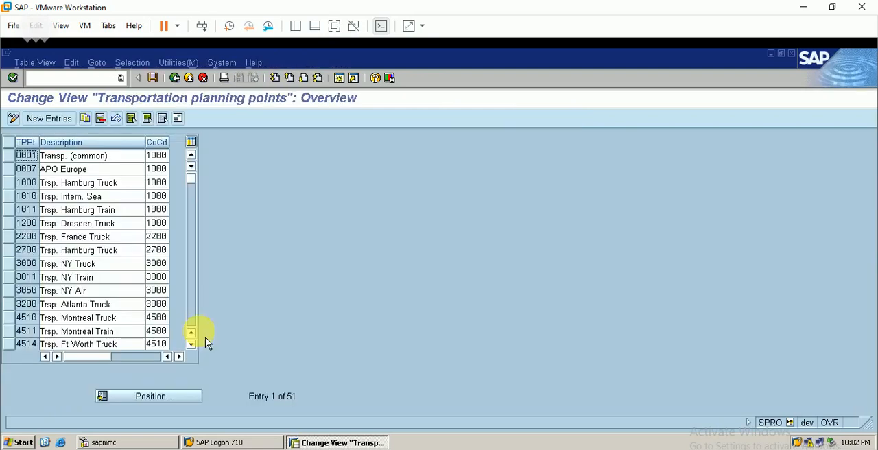
- Position the transportation planning points list at planning point BERP
left_click(158, 398)
type("be")
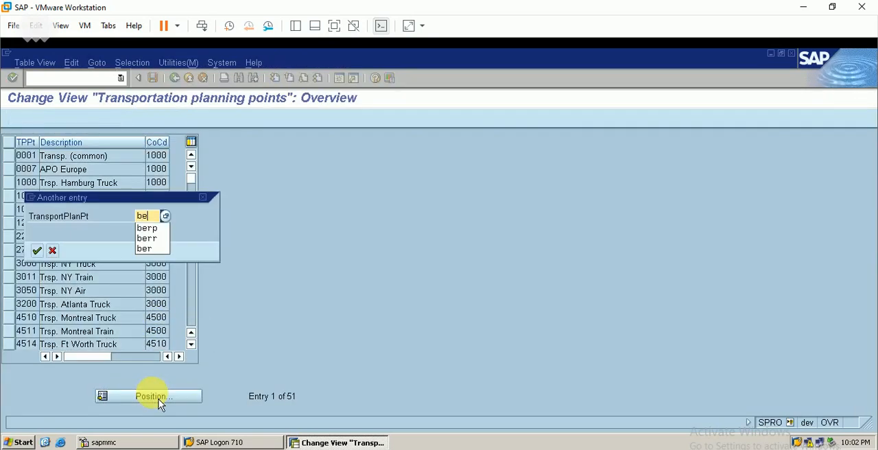
type("rp")
key("Return")
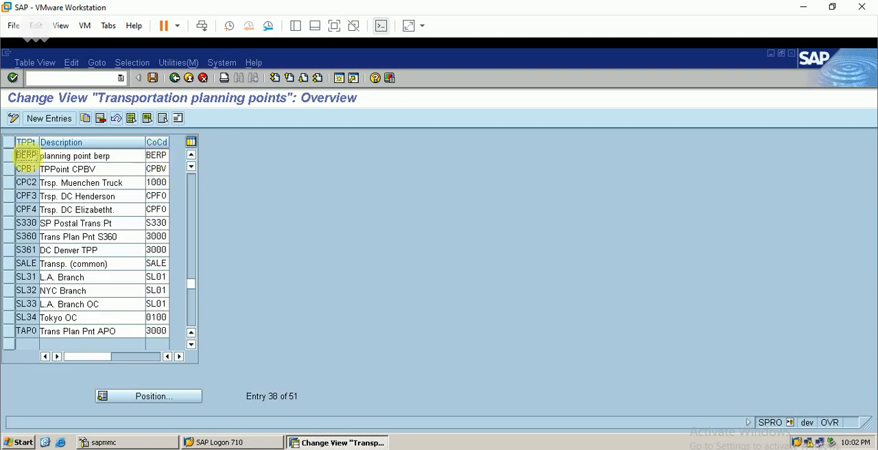
- View the blank new entries table for transportation planning points, leave it empty, save the overview, and return to the IMG
left_click(67, 119)
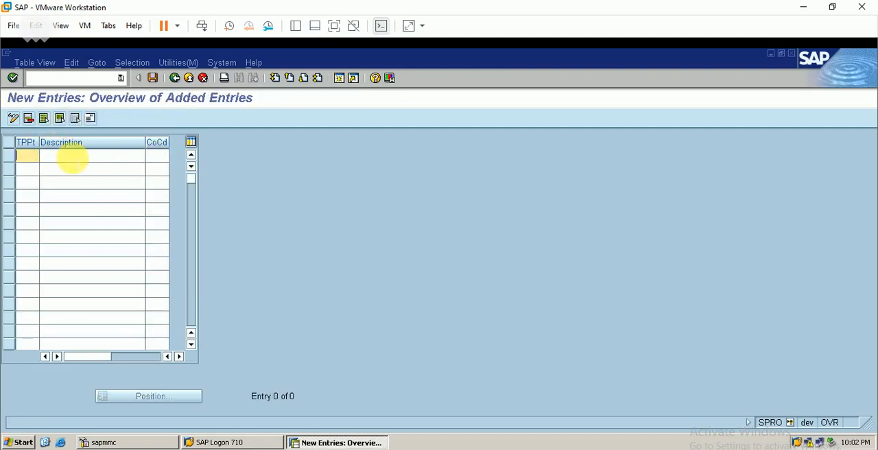
left_click(176, 78)
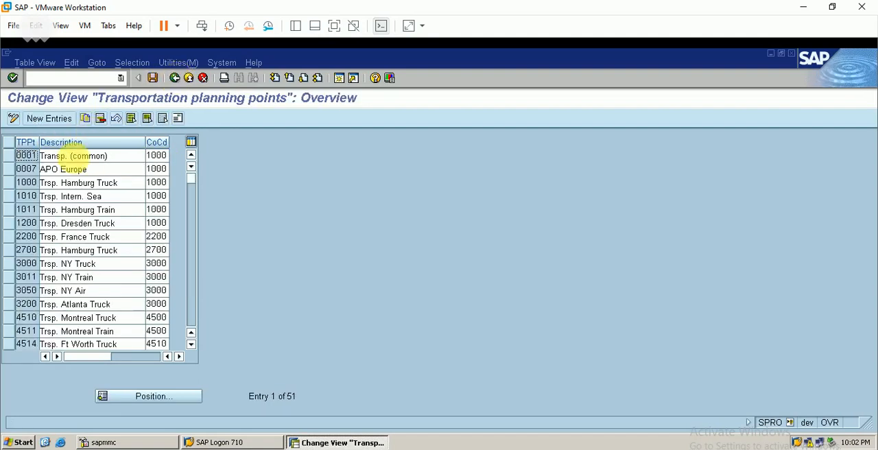
left_click(154, 79)
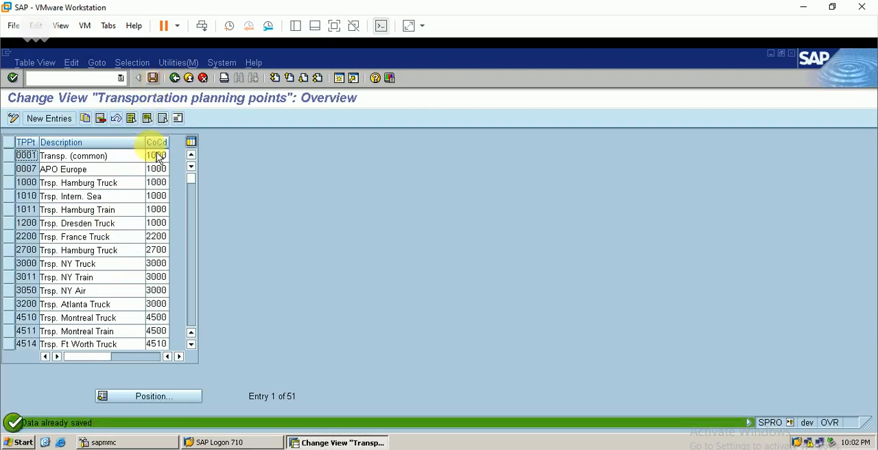
left_click(175, 78)
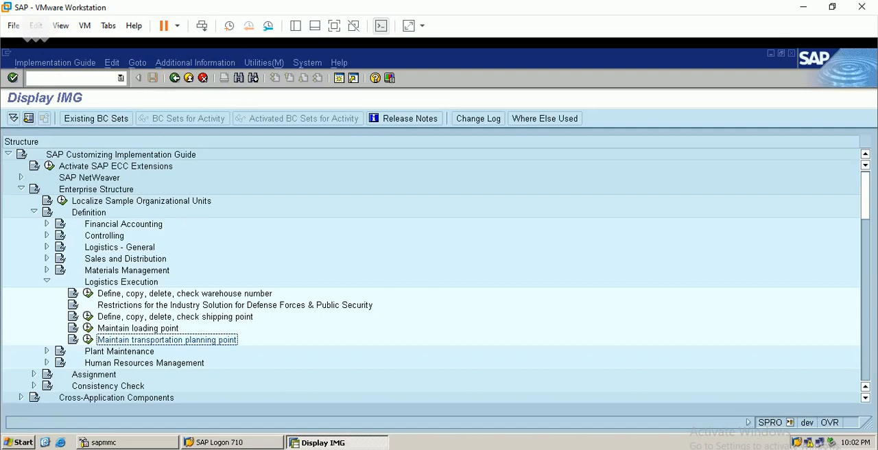
- Collapse Enterprise Structure, Basic Shipping Functions and Shipping in the IMG, and expand Shipments under Logistics Execution, Transportation
left_click(22, 189)
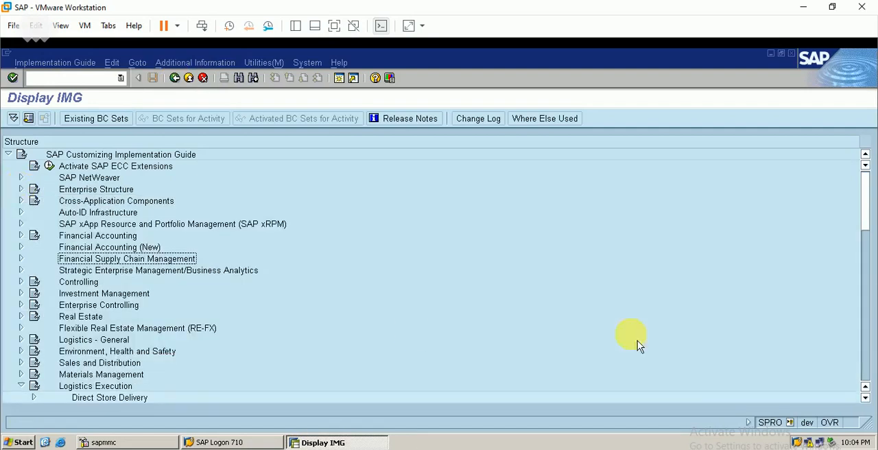
left_click(866, 397)
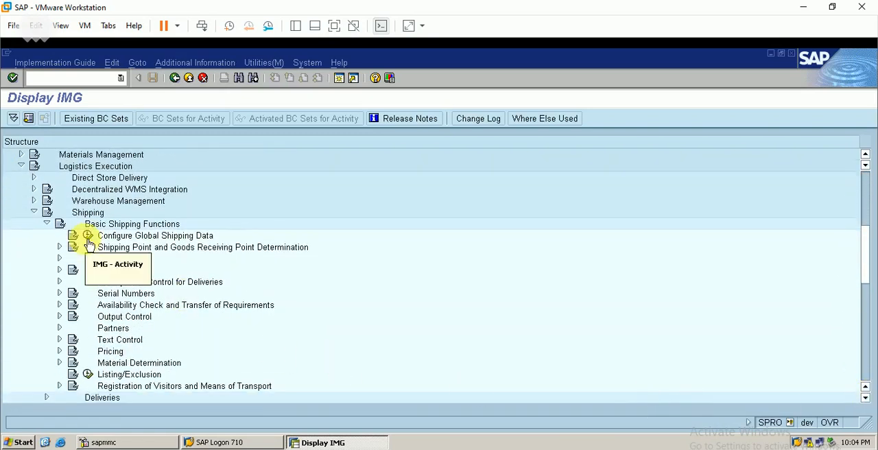
left_click(46, 224)
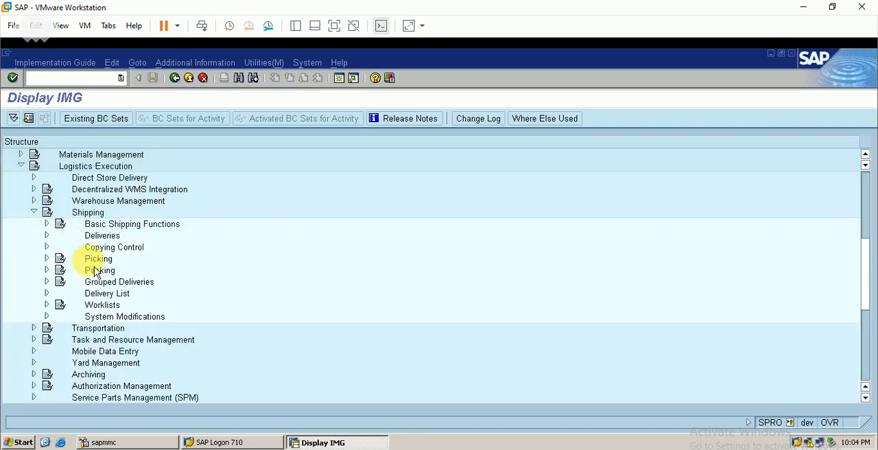
left_click(35, 213)
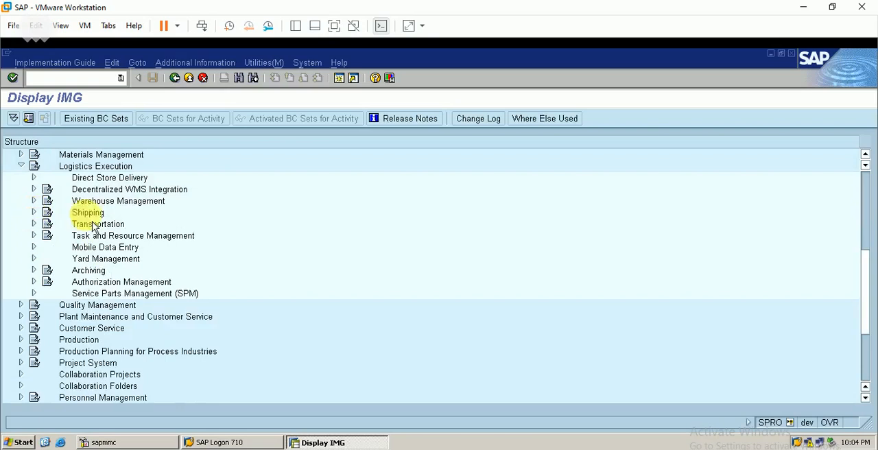
left_click(34, 224)
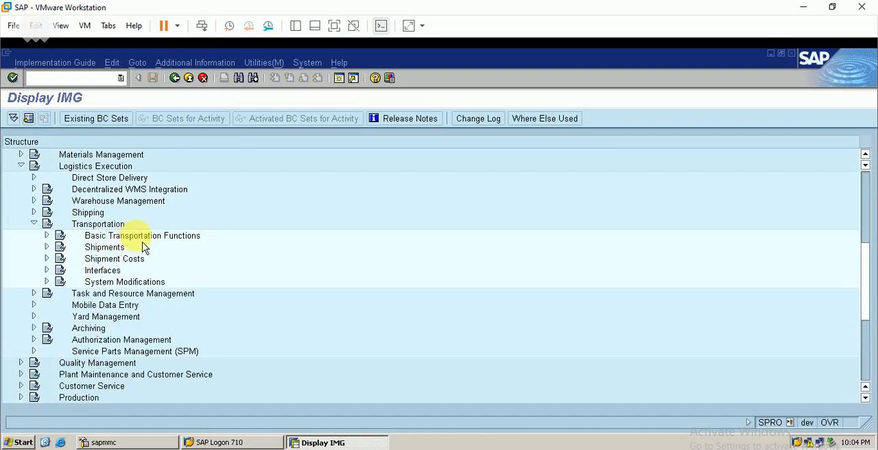
left_click(47, 235)
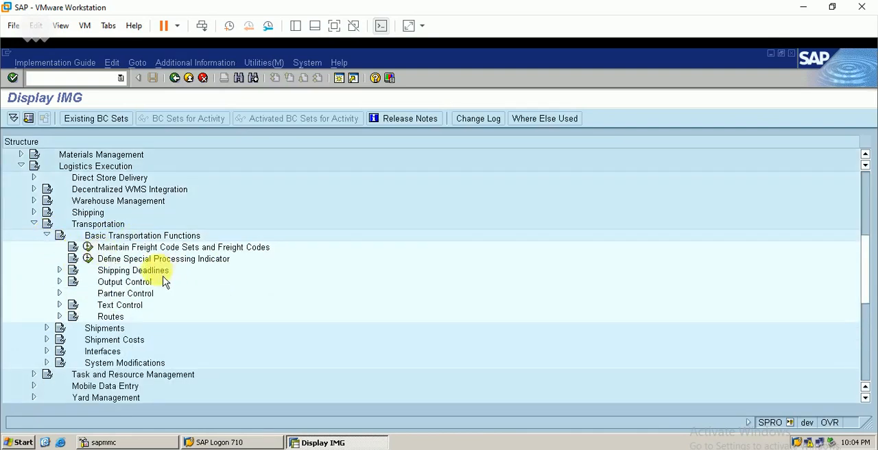
left_click(47, 235)
left_click(46, 247)
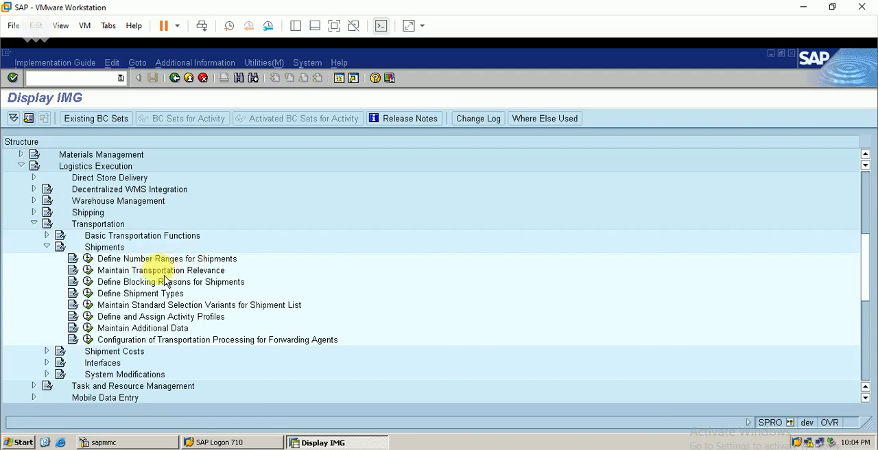
- Check the transportation relevance for delivery types with the list positioned at LFBE, and return to the IMG
left_click(87, 270)
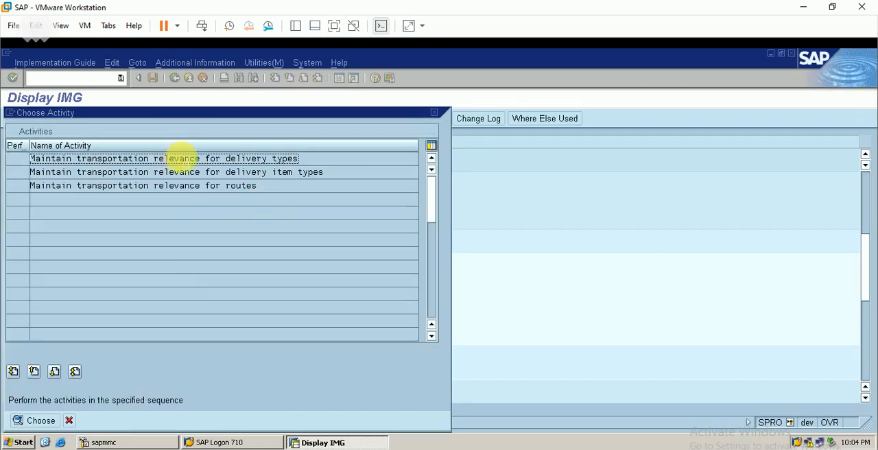
double_click(220, 158)
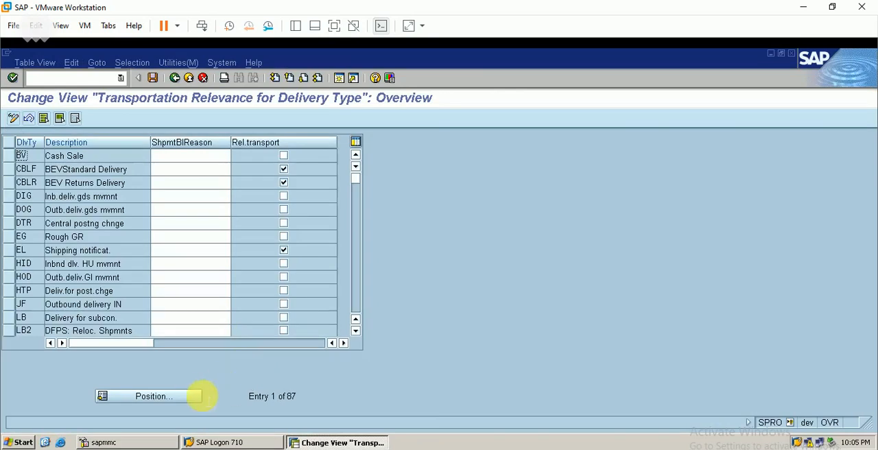
left_click(192, 399)
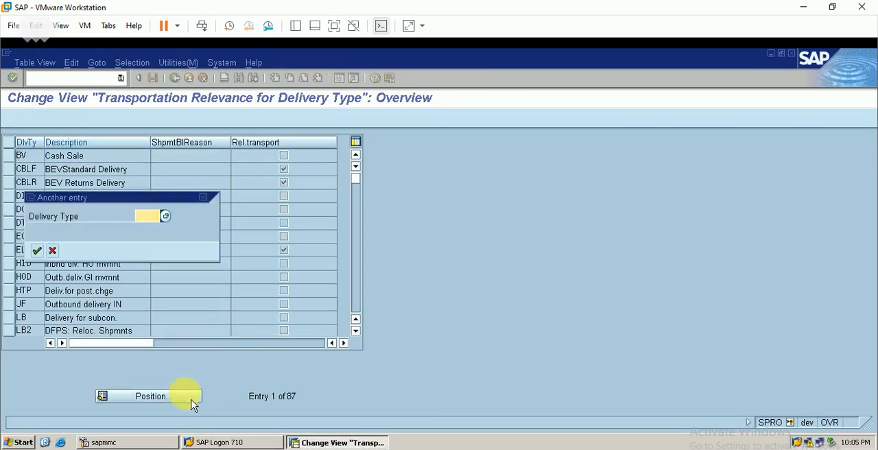
type("lfbe")
key("Return")
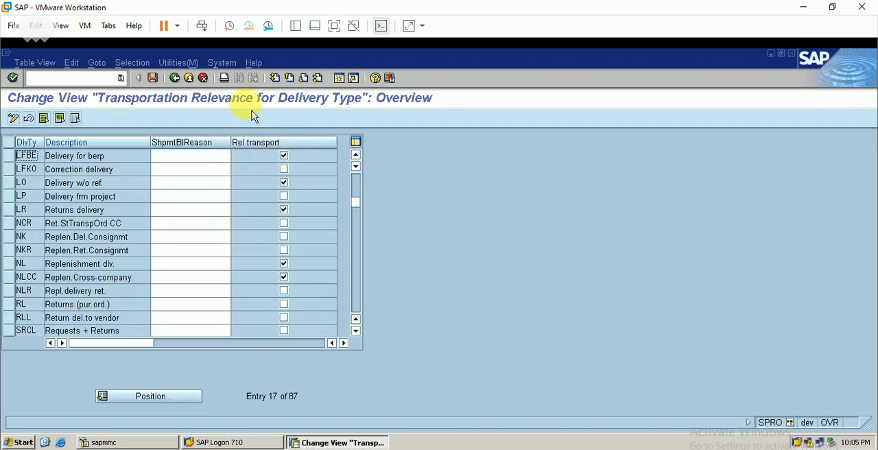
left_click(174, 77)
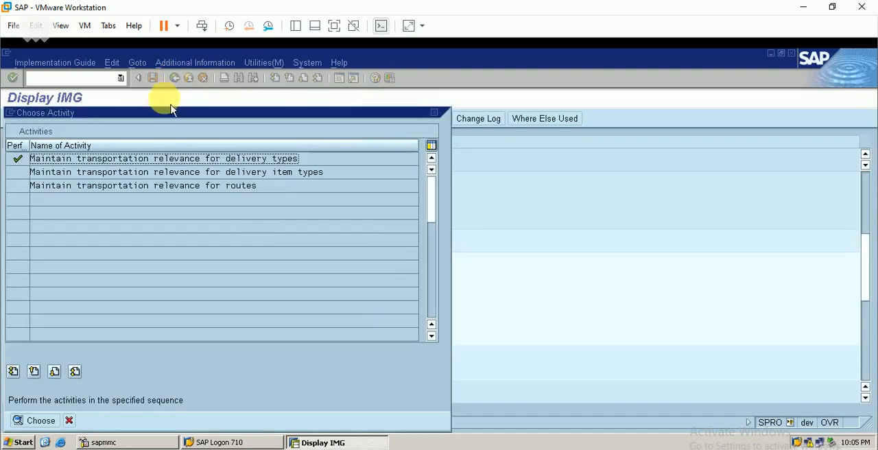
left_click(434, 112)
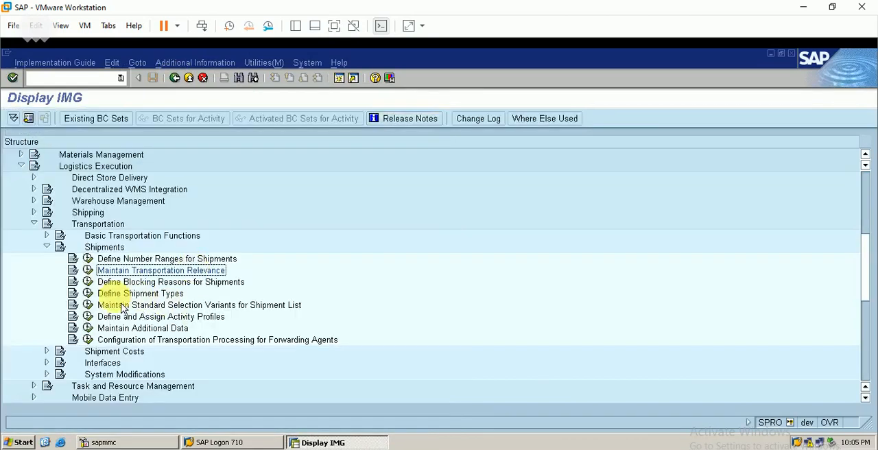
- Open Define Shipment Types and display the details of shipment type 0001, Indiv.Shipmt - Road
left_click(88, 293)
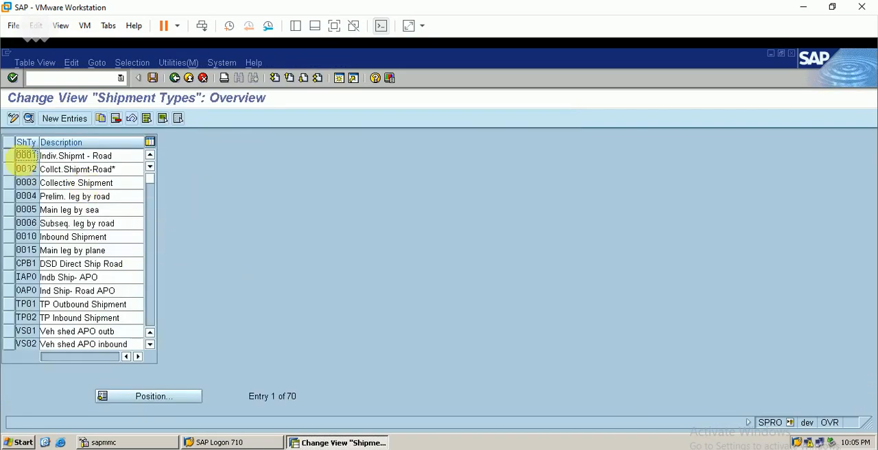
left_click(22, 158)
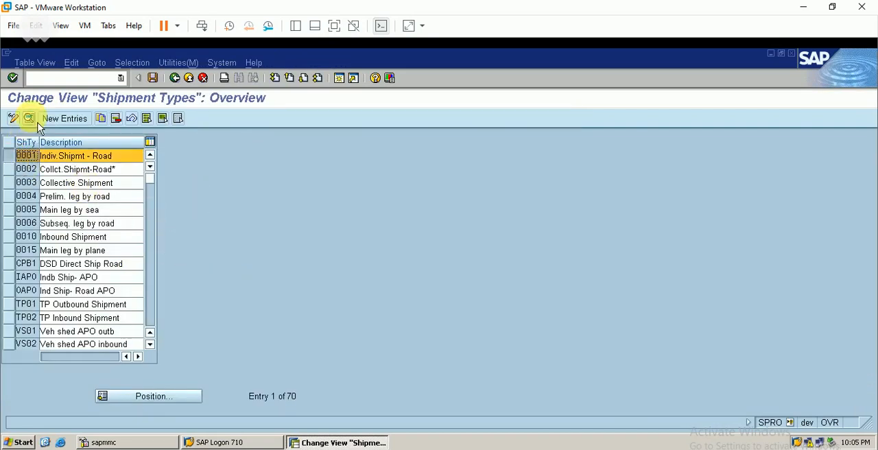
double_click(50, 162)
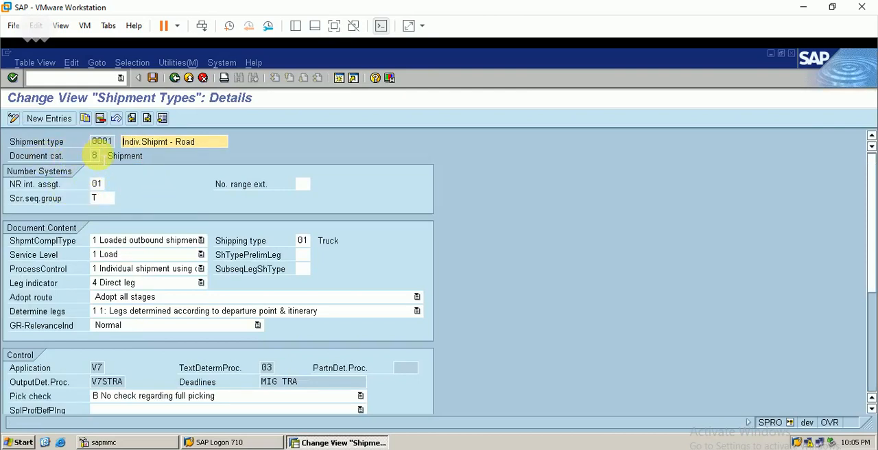
- Review the number system, document content, control and proposal settings of shipment type 0001, save, and return to the overview
left_click(94, 155)
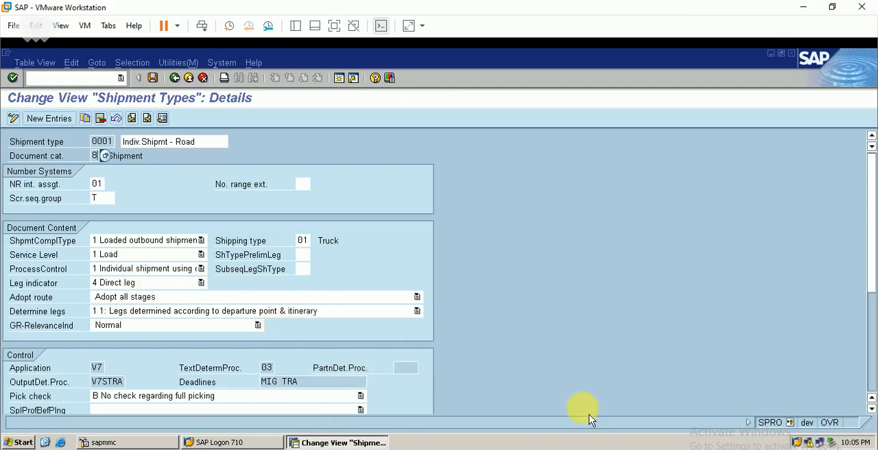
left_click(869, 386)
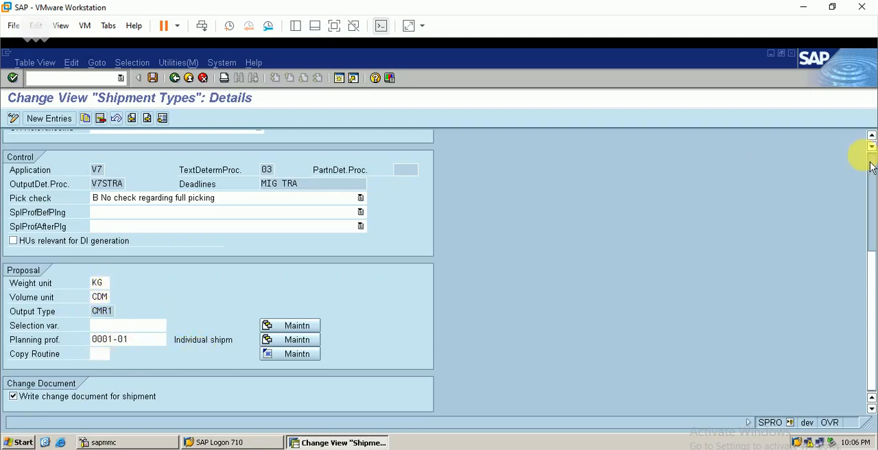
scroll(872, 172, "up", 5)
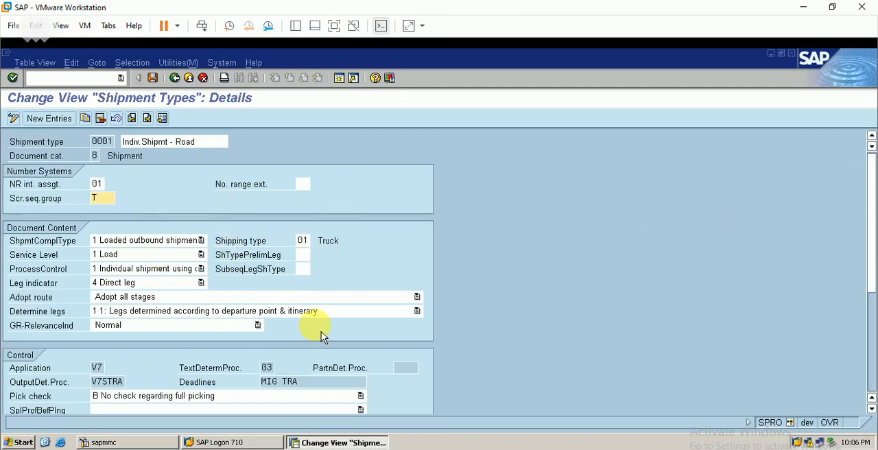
left_click(152, 78)
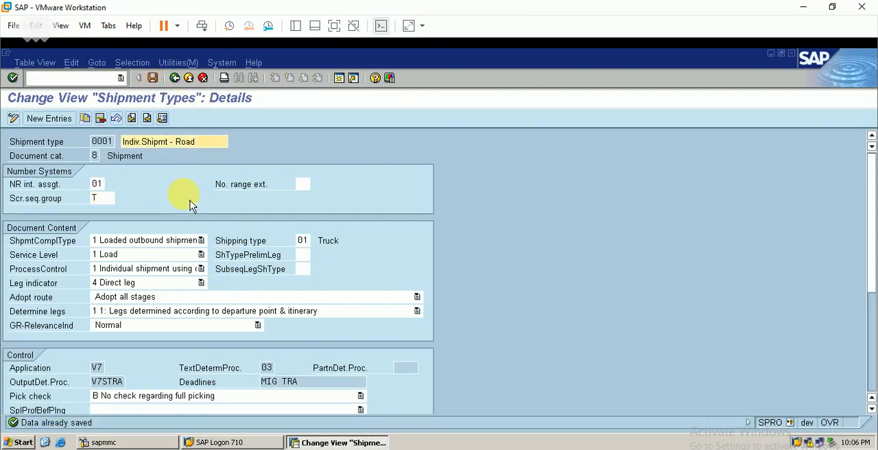
left_click(174, 77)
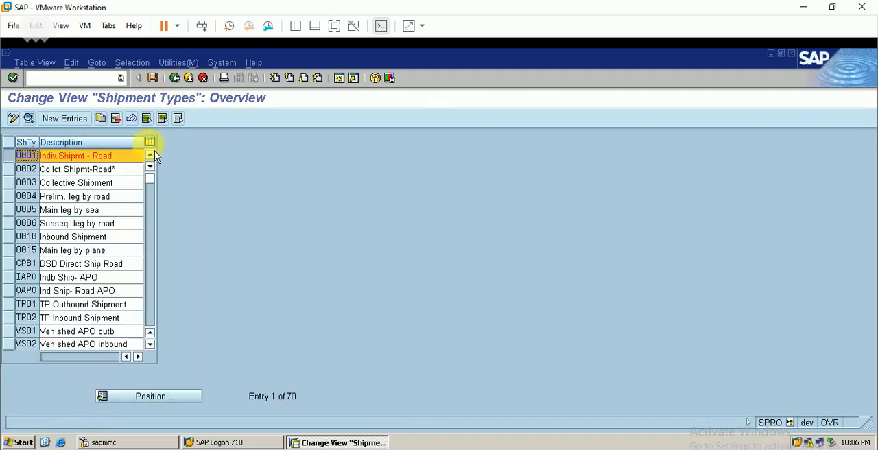
- Return to the IMG, collapse Shipments, expand Interfaces under Transportation, and open Transportation Planning Point Determination
left_click(176, 80)
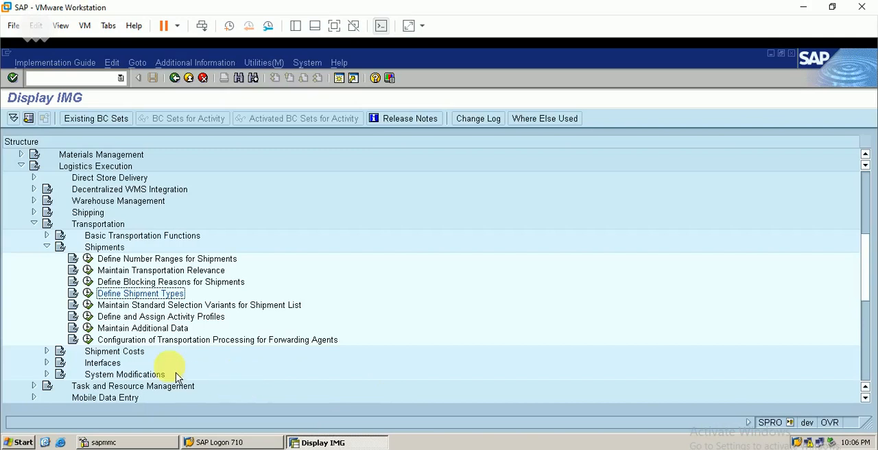
left_click(113, 353)
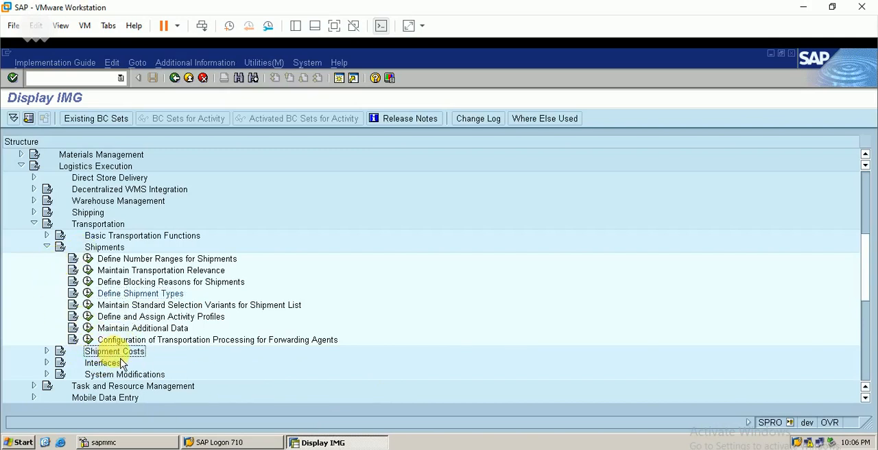
left_click(46, 246)
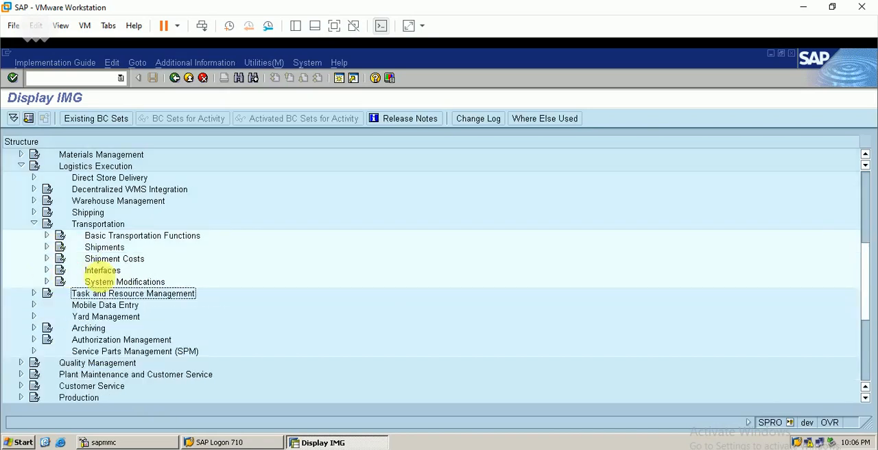
left_click(48, 270)
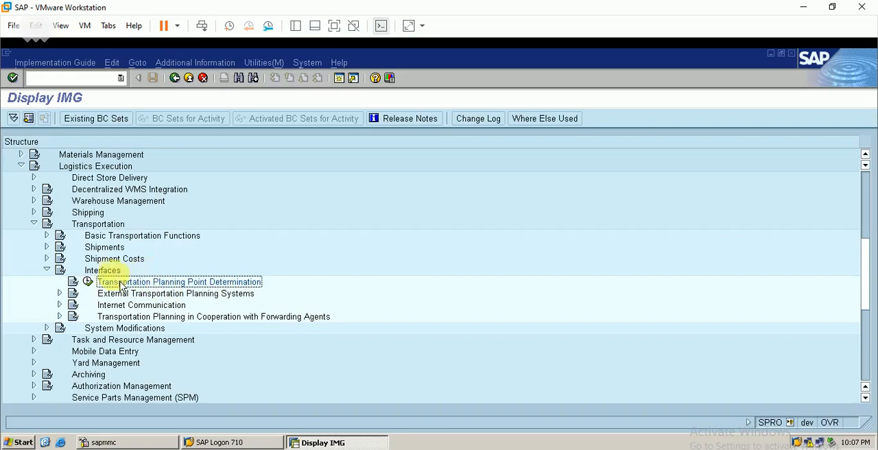
left_click(88, 282)
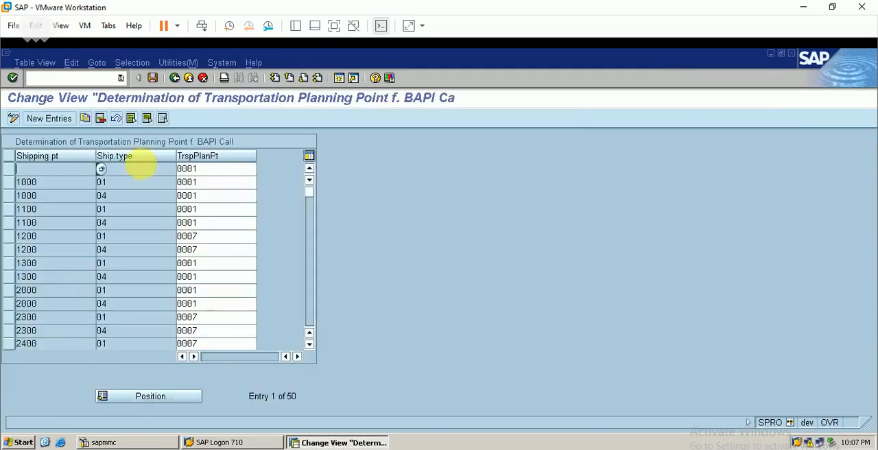
- Start a new planning point determination entry with shipping point BERP and shipping type 01 (Truck)
left_click(59, 121)
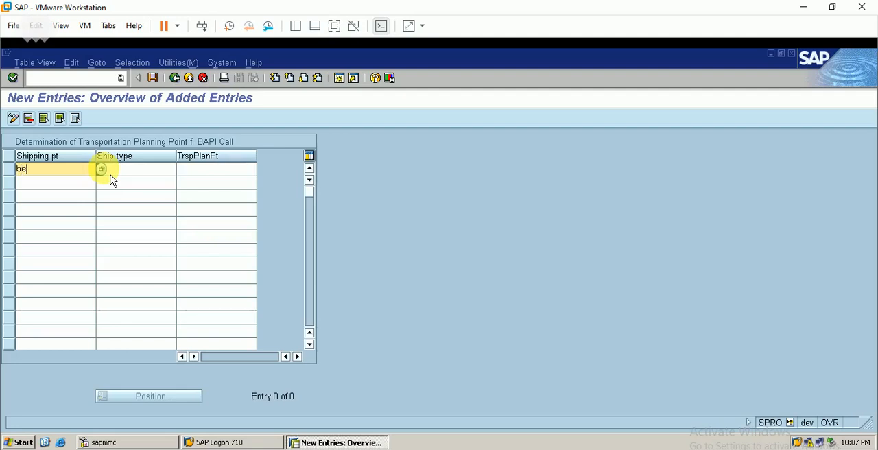
type("berp")
key("Tab")
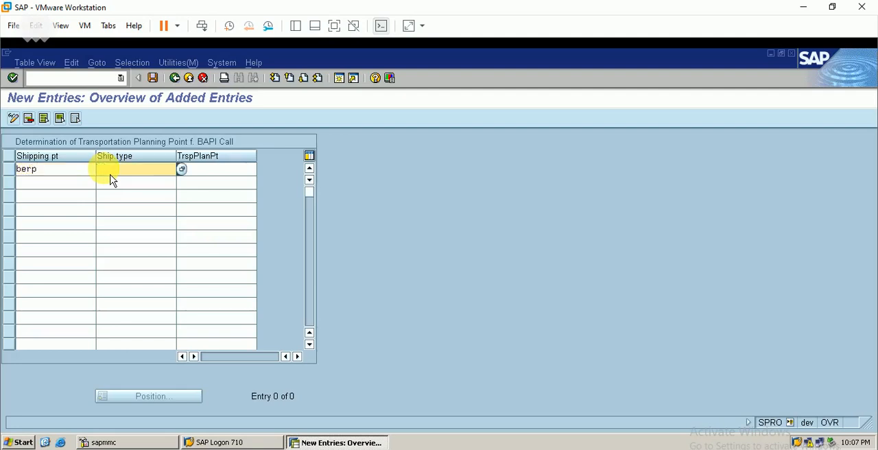
left_click(183, 171)
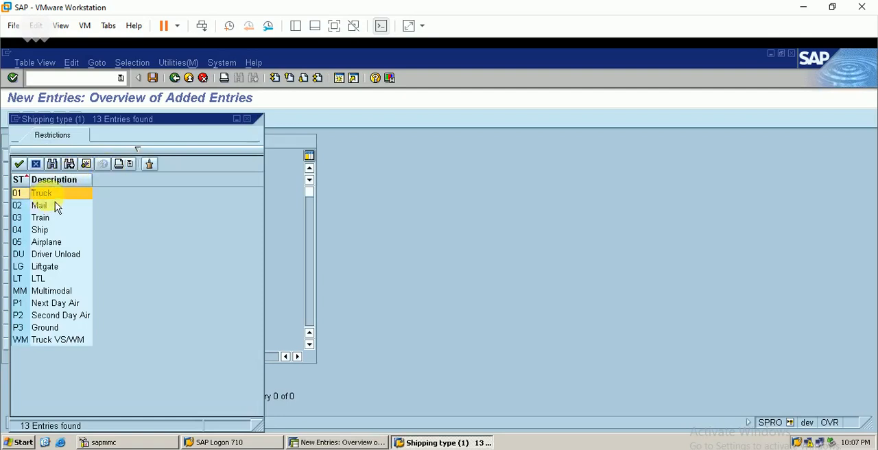
double_click(64, 198)
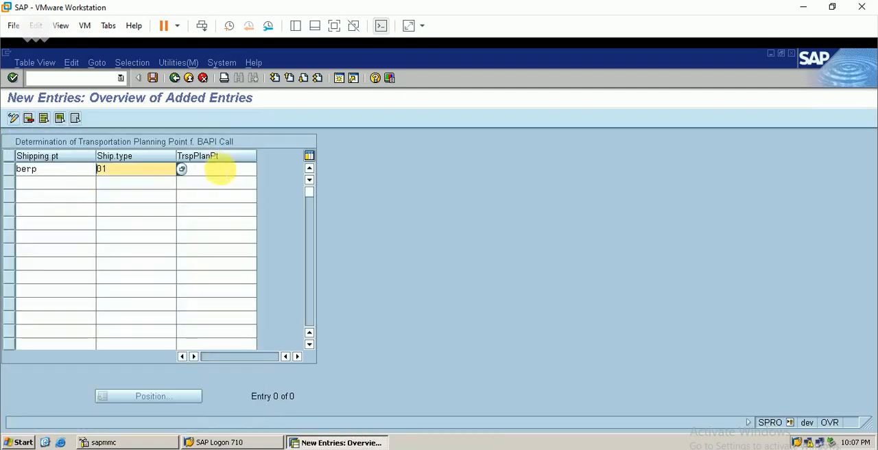
- Assign transportation planning point BERP to the new entry and save it in customizing request DEVK900057
left_click(218, 169)
left_click(267, 179)
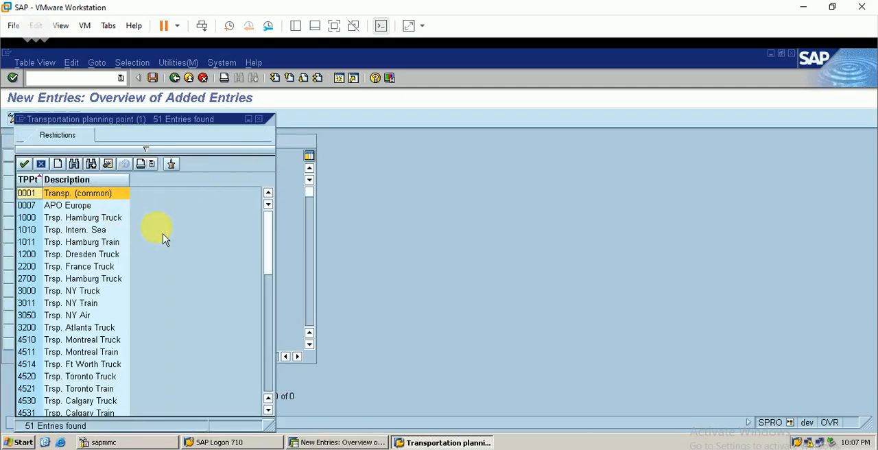
left_click(271, 361)
left_click(276, 371)
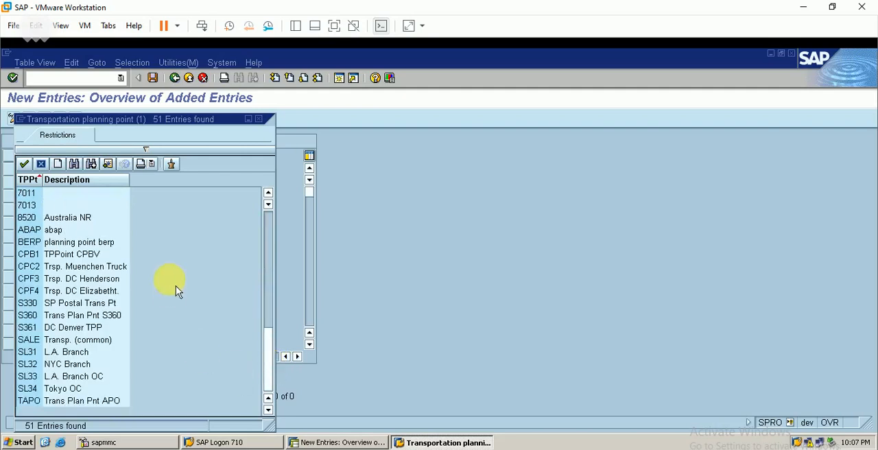
double_click(95, 242)
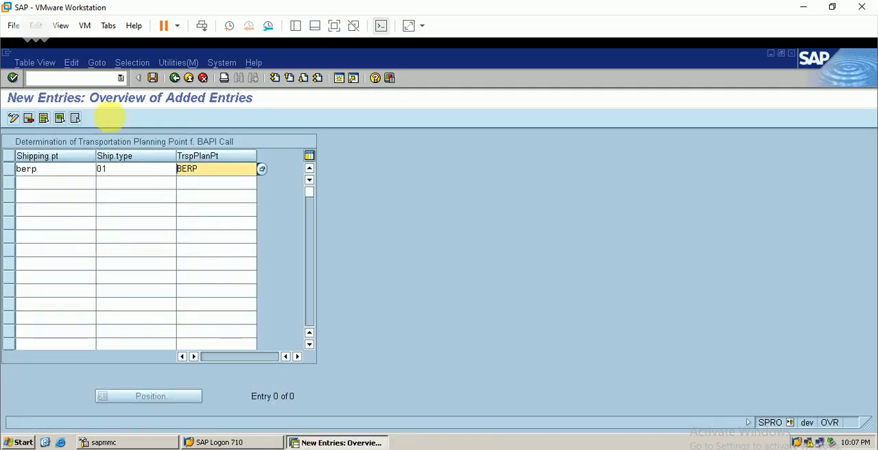
left_click(155, 81)
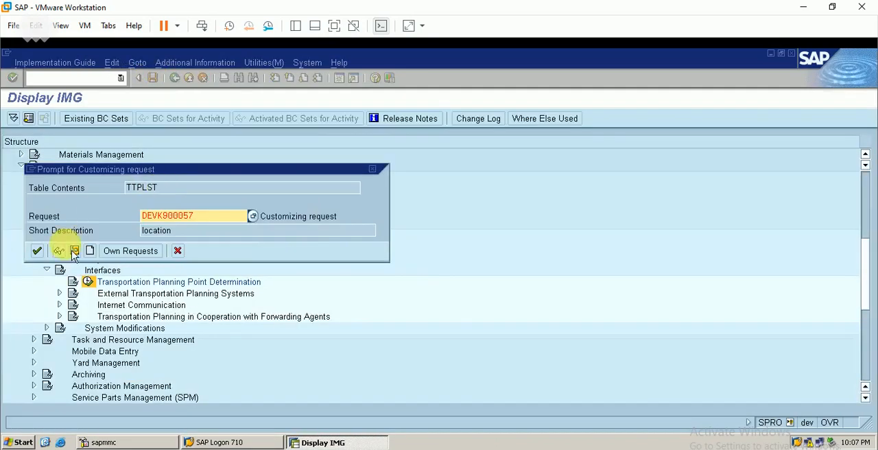
left_click(37, 254)
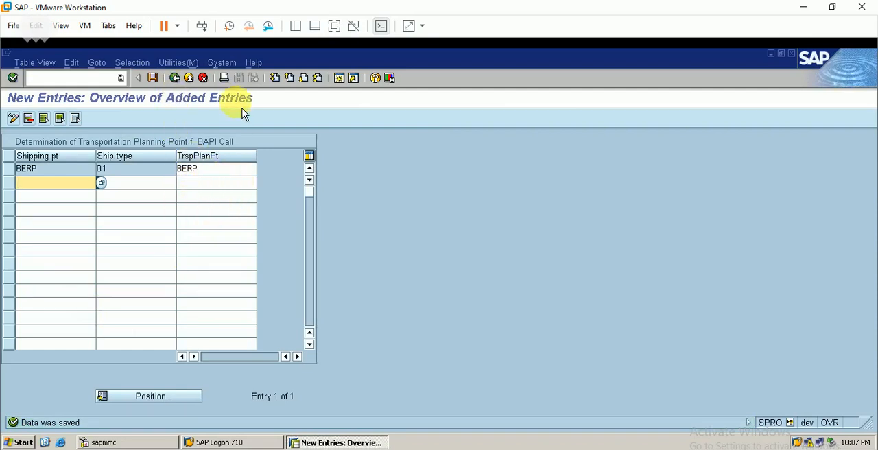
- Return to the IMG and collapse the Interfaces and Transportation nodes under Logistics Execution
left_click(176, 78)
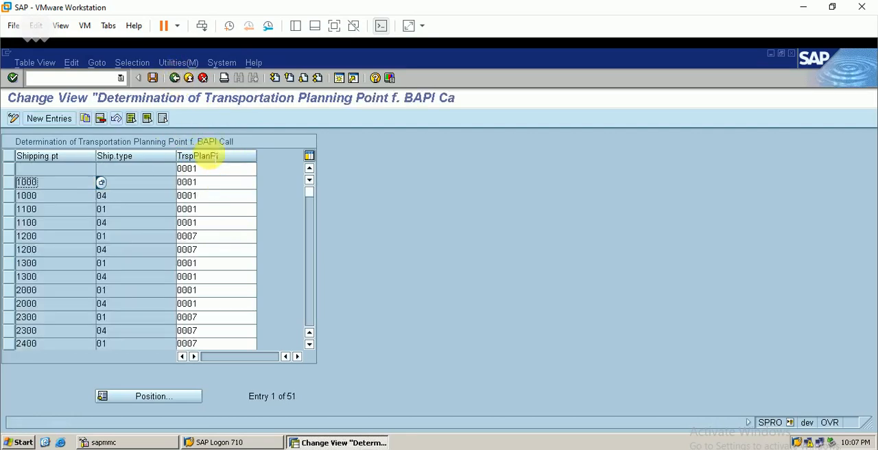
left_click(175, 79)
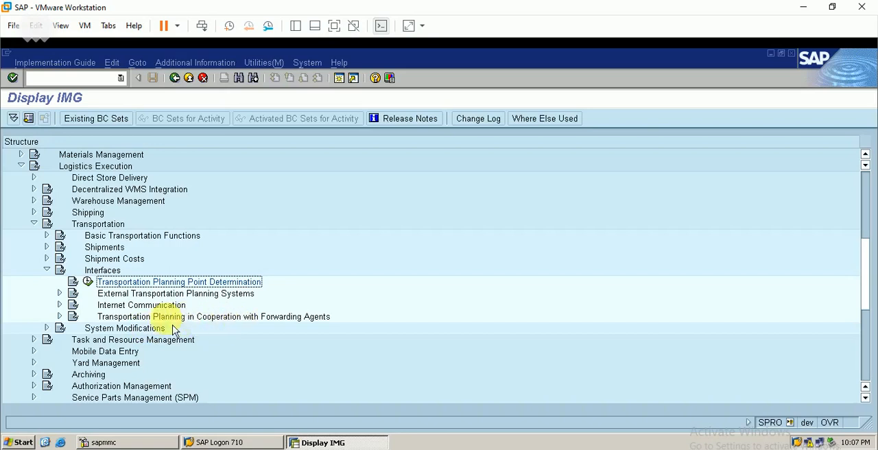
left_click(46, 269)
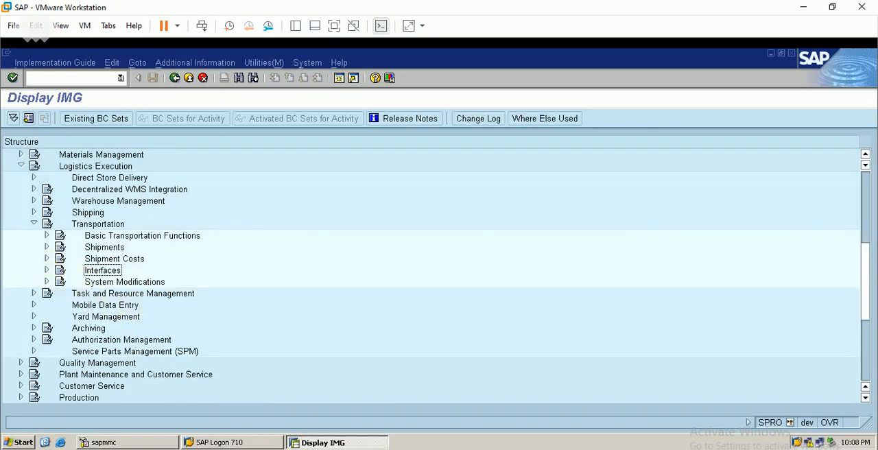
left_click(105, 305)
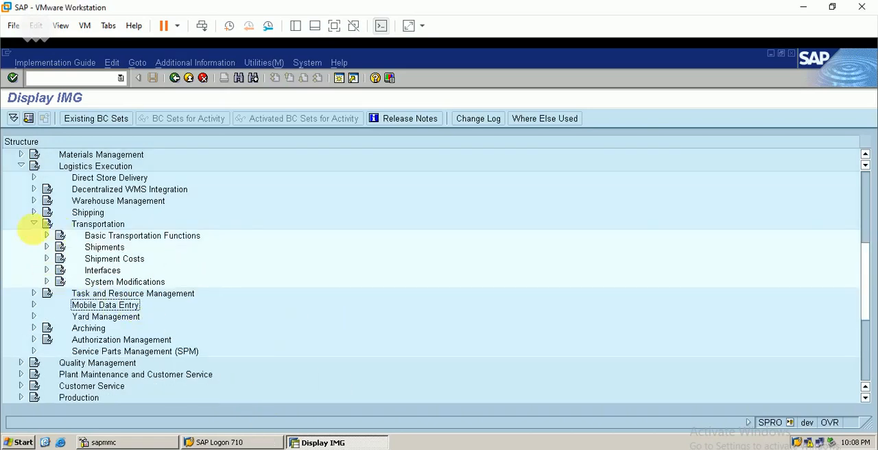
left_click(33, 224)
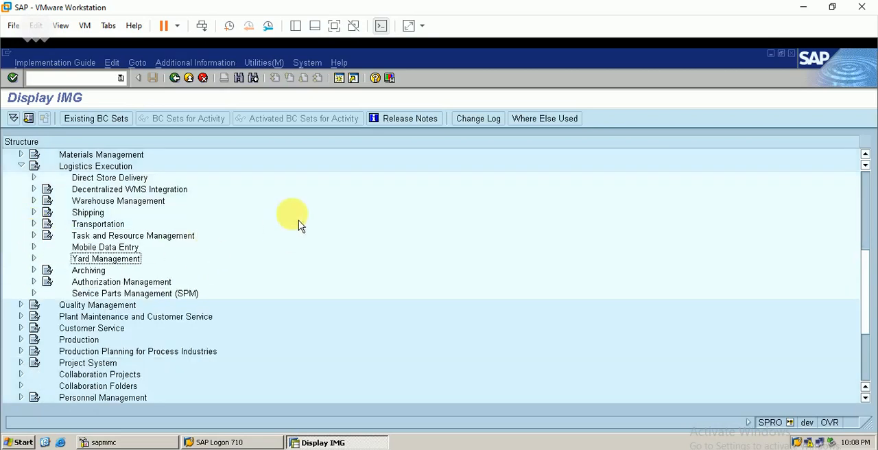
- Open a new session, run transaction VA01, and start a sales order of type ORBE for sales area BERP / BE / BA
left_click(339, 79)
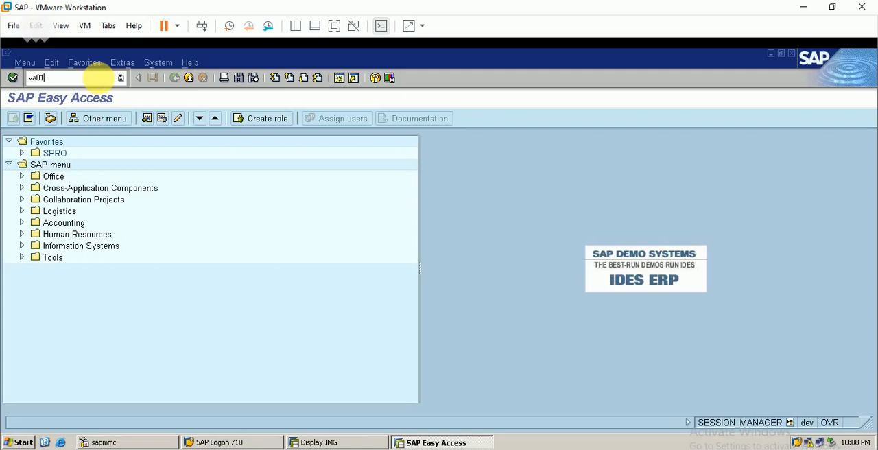
key("Return")
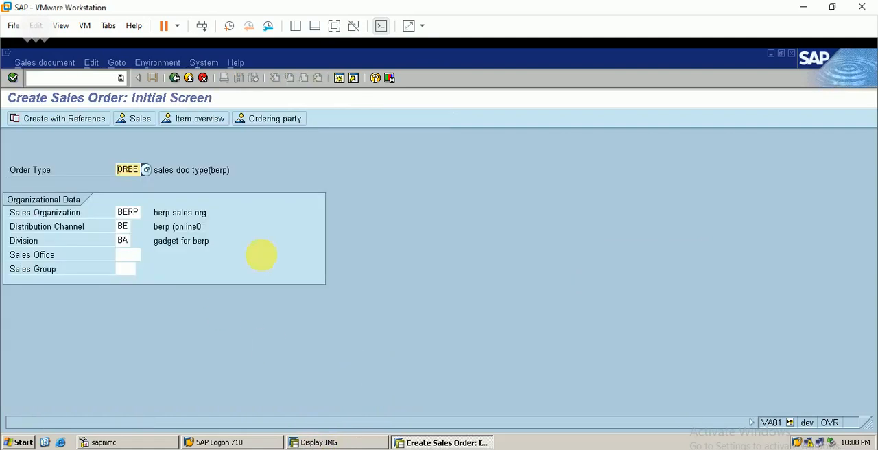
key("Return")
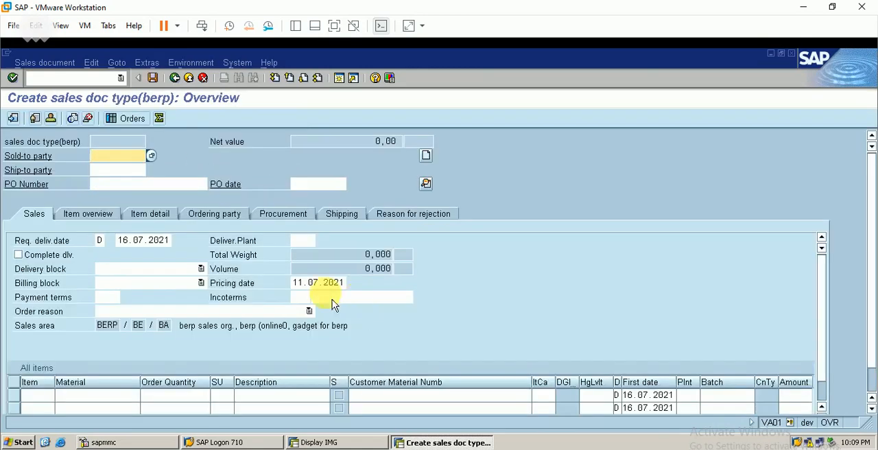
- Enter the customer number as sold-to party and add an item for material 300000360 with quantity 10 and plant BERP
type("6")
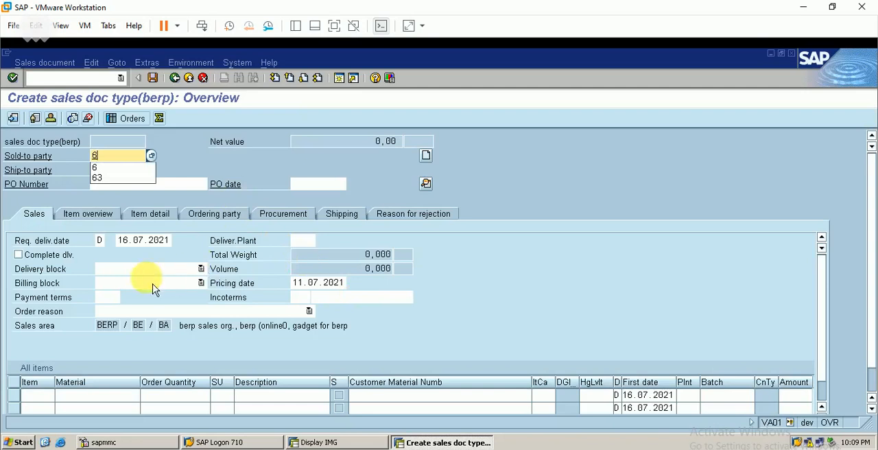
left_click(84, 395)
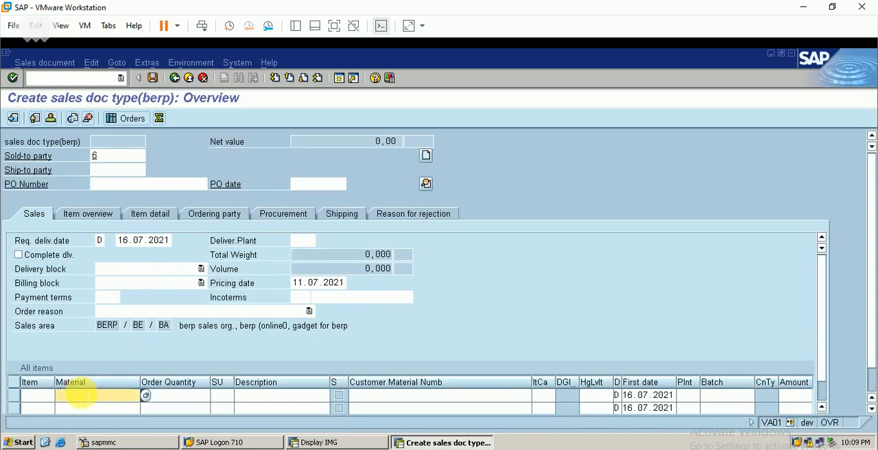
type("3")
left_click(114, 351)
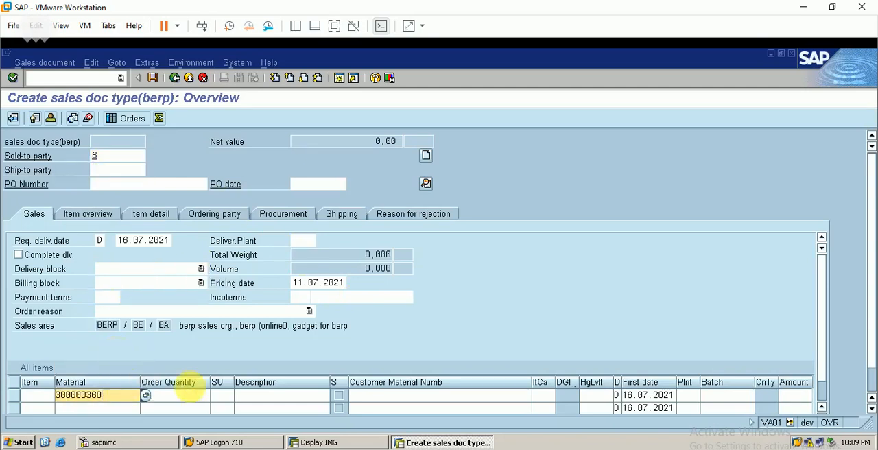
left_click(208, 395)
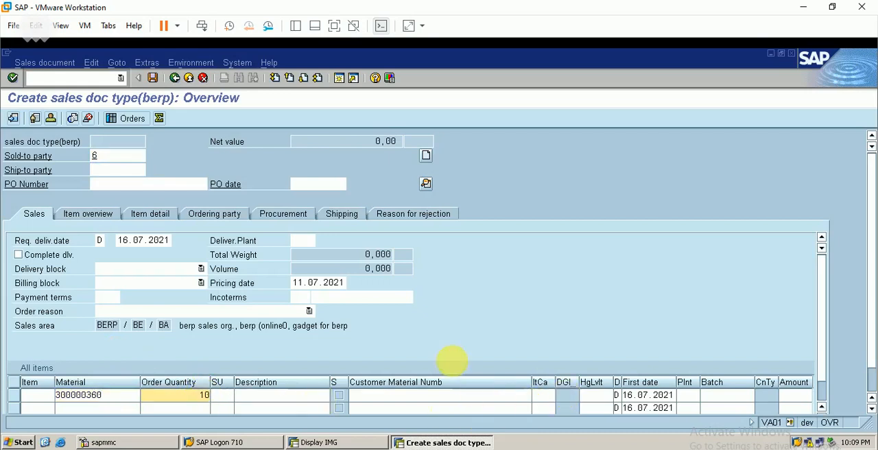
left_click(686, 396)
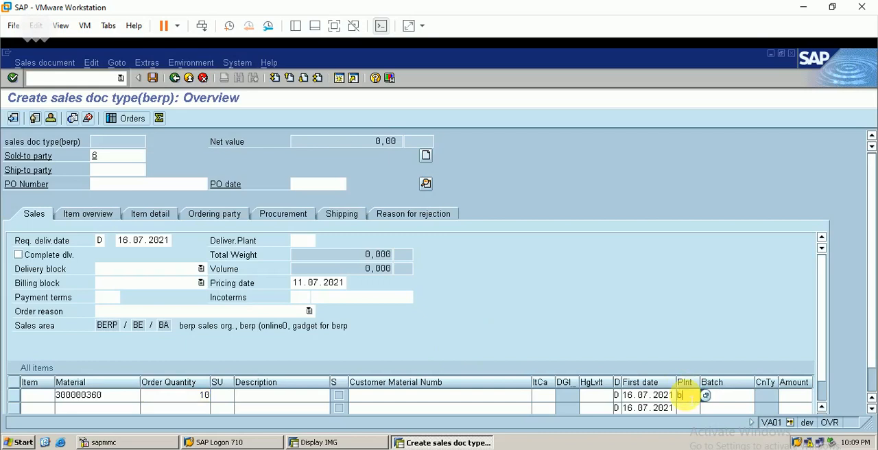
key("Return")
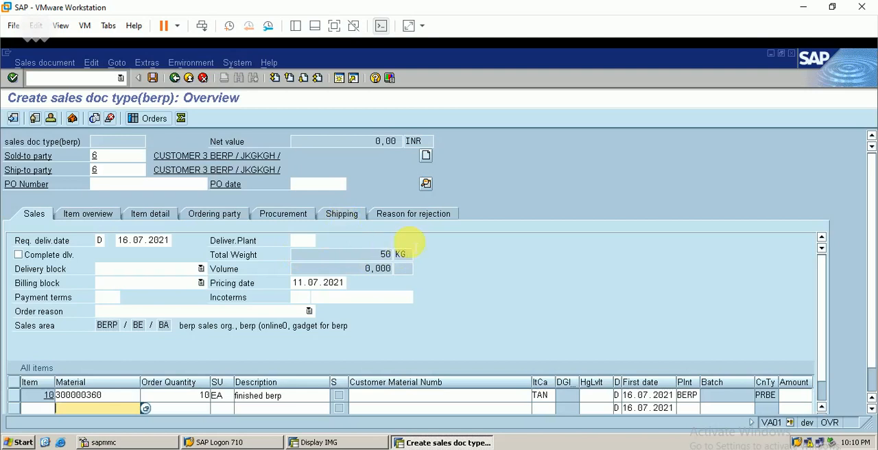
- In the order's shipping data, set item 10's route to ANNA, looking up the route name in the SAP WM Excel sheet
left_click(346, 218)
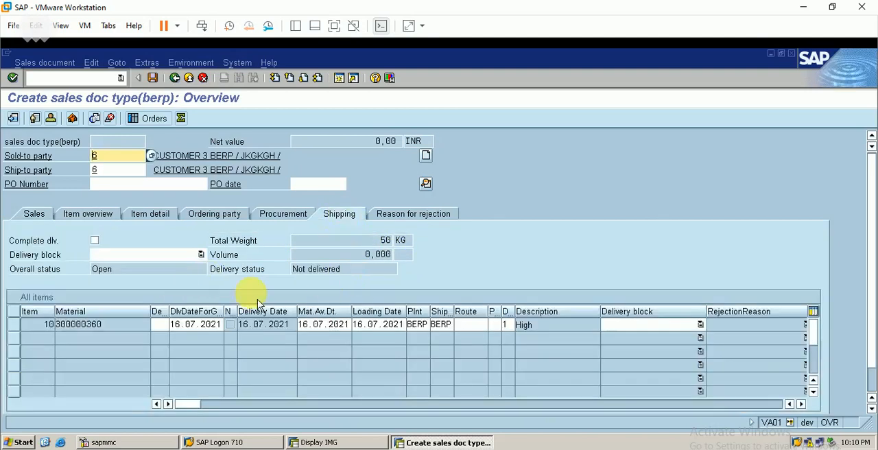
left_click(471, 327)
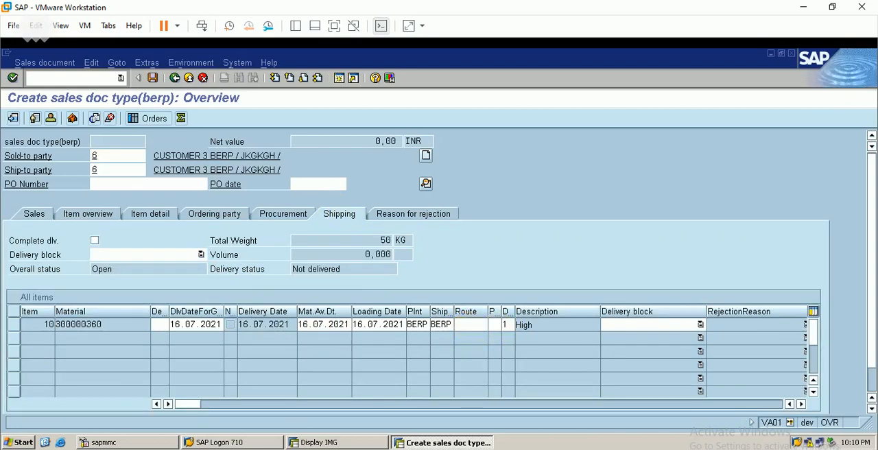
left_click(149, 155)
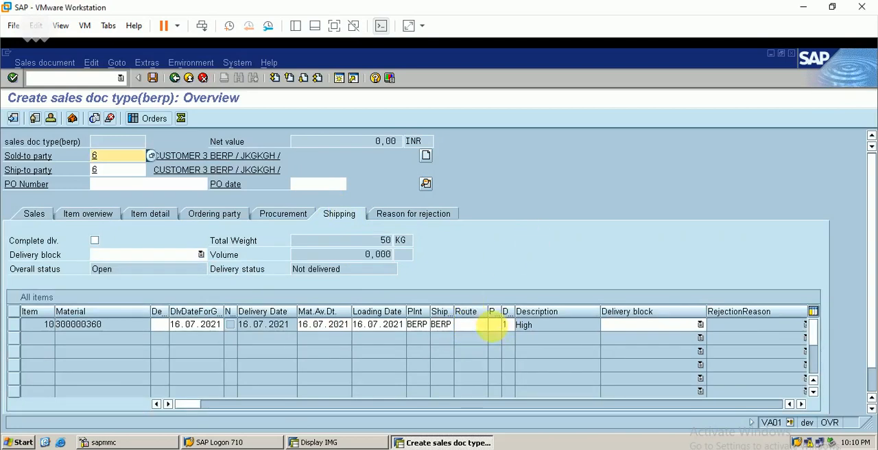
left_click(471, 326)
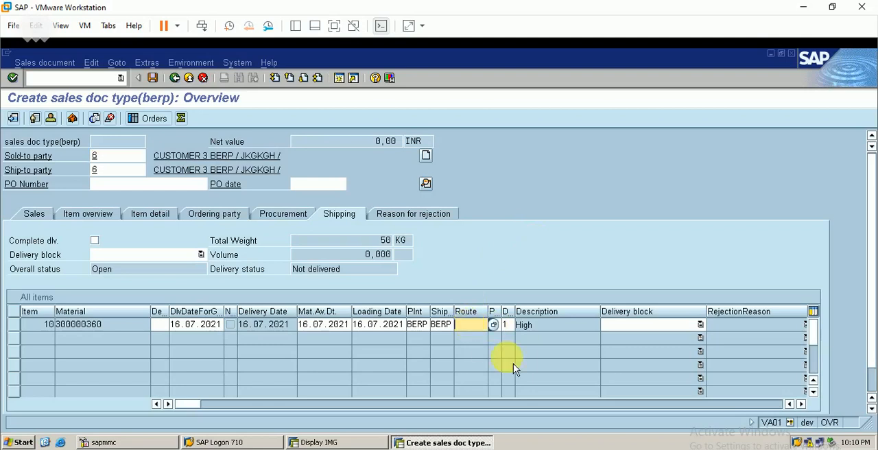
key("alt+Tab")
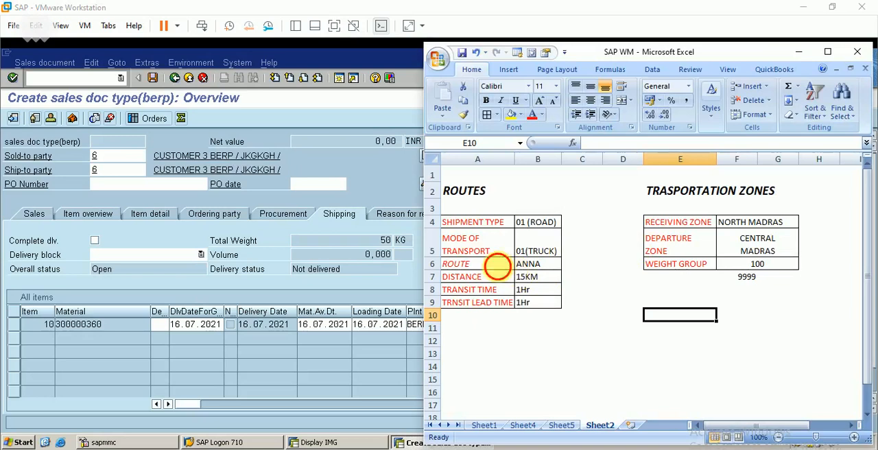
left_click(499, 267)
left_click(532, 271)
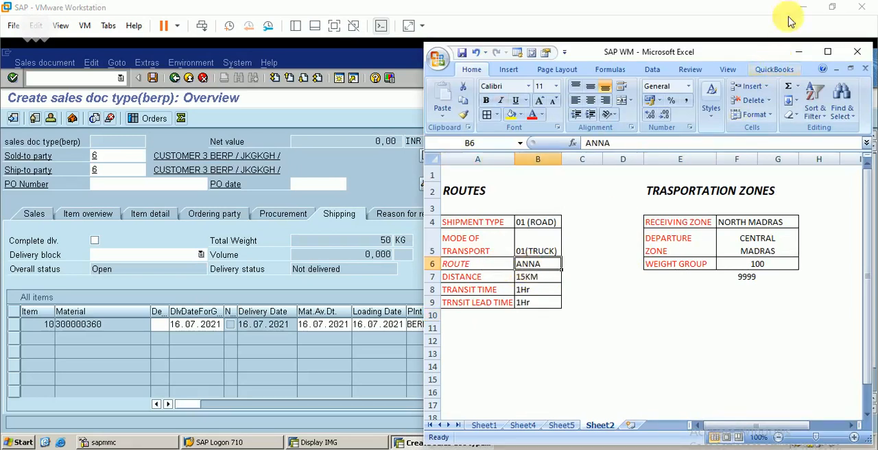
left_click(796, 51)
left_click(454, 325)
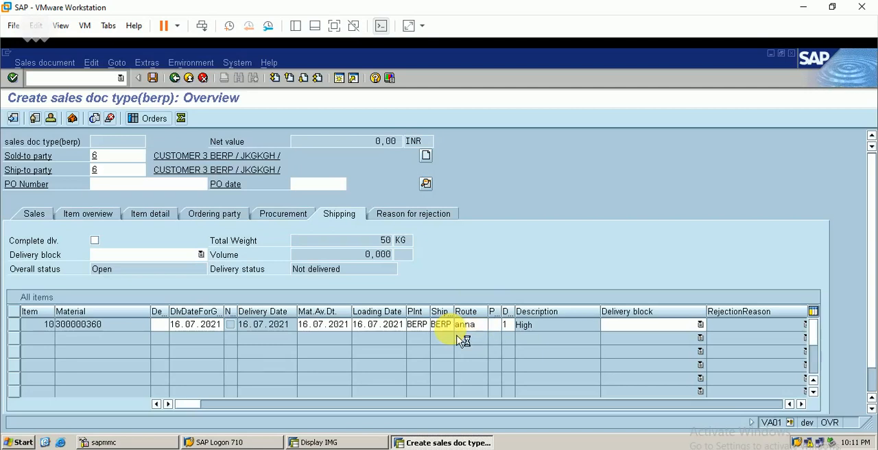
- Confirm the route entry and set item 10's storage location to BERP in its item shipping data
key("Return")
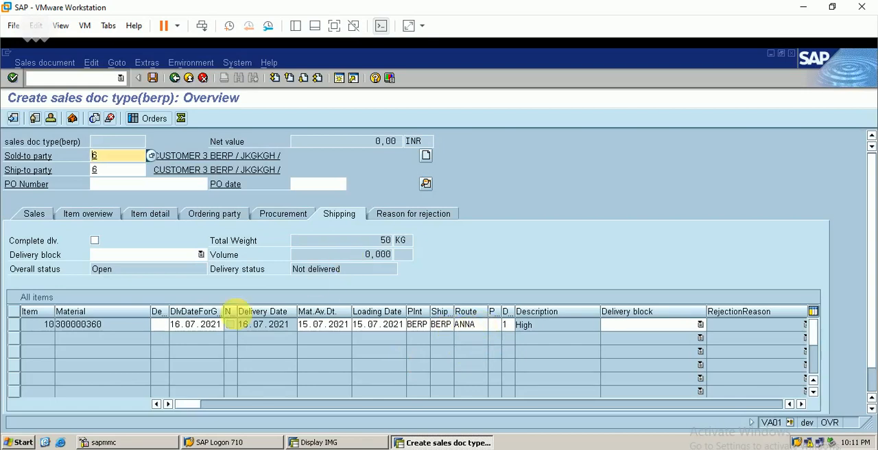
left_click(95, 325)
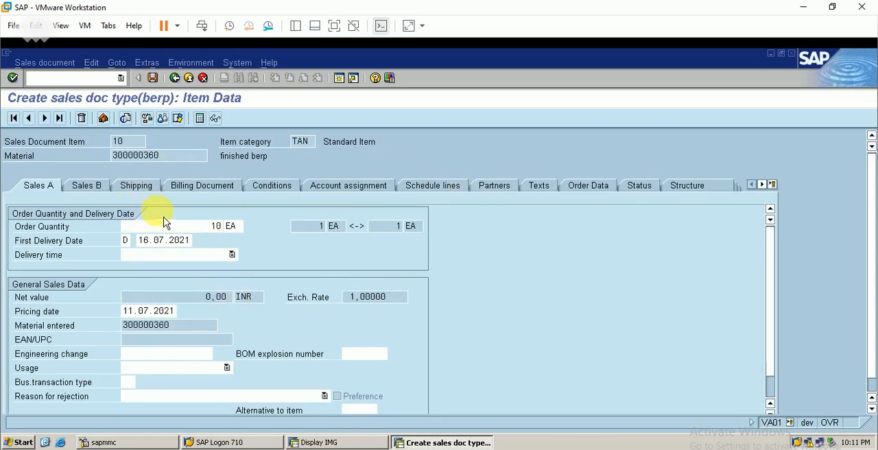
left_click(146, 190)
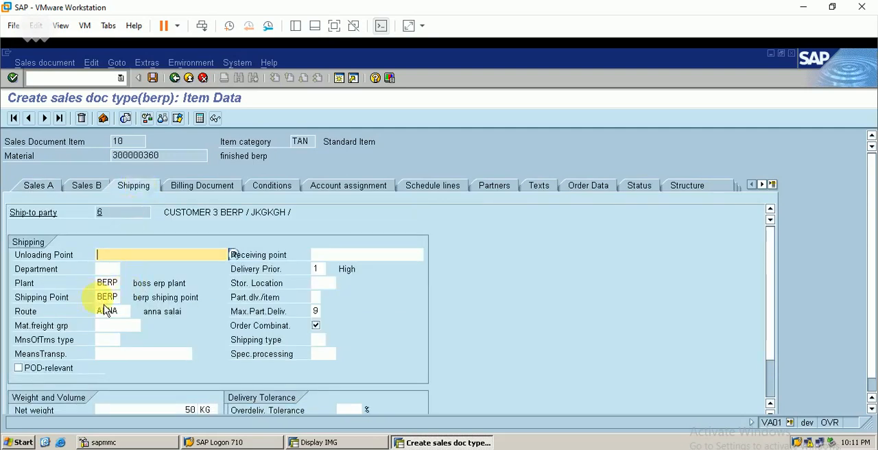
left_click(320, 282)
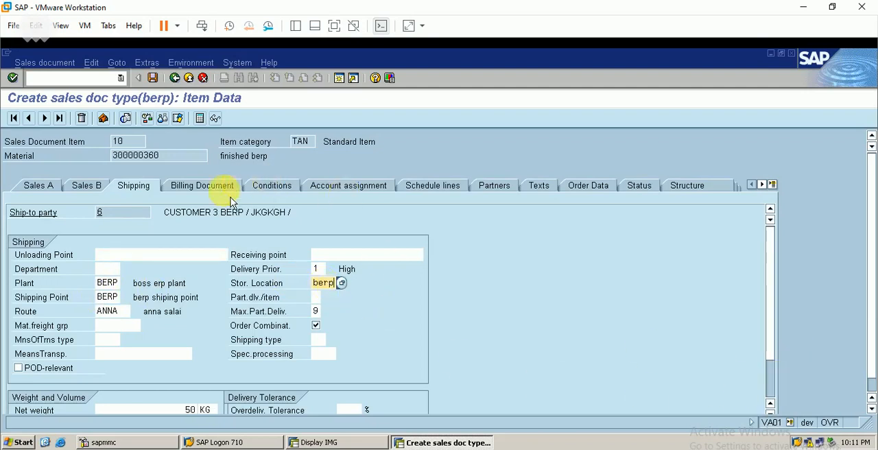
- Add pricing condition type PRBE (Price for berp) with an amount of 1000 to item 10's conditions
left_click(268, 185)
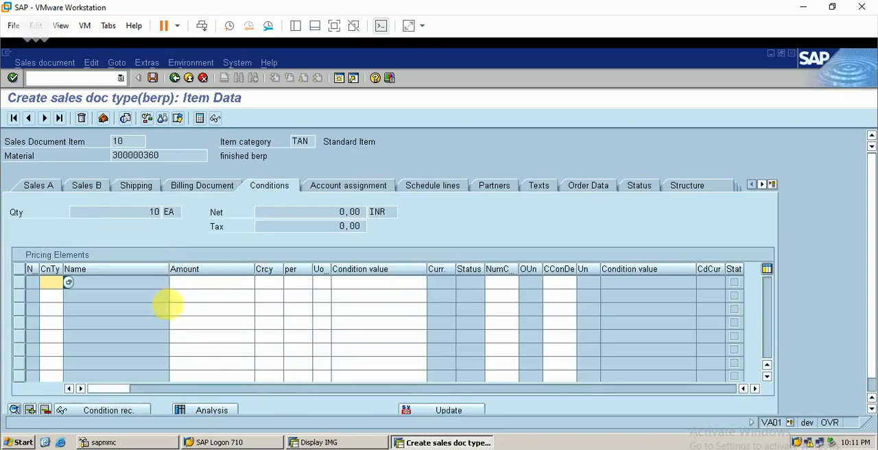
left_click(61, 283)
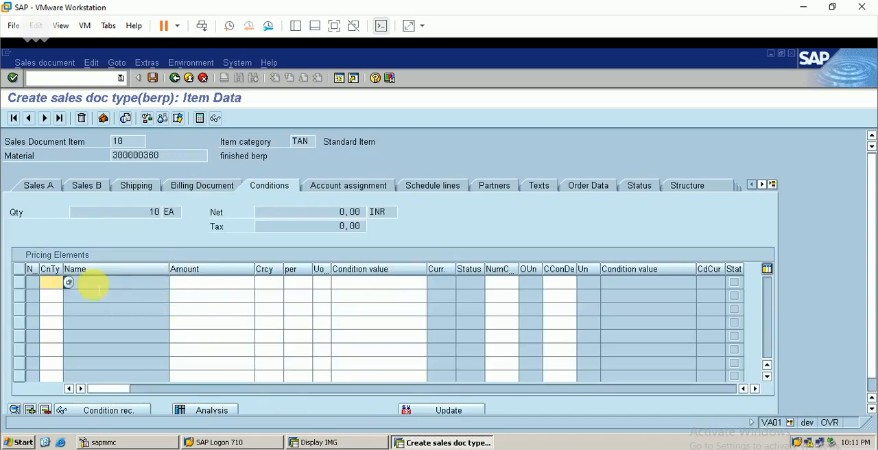
left_click(70, 283)
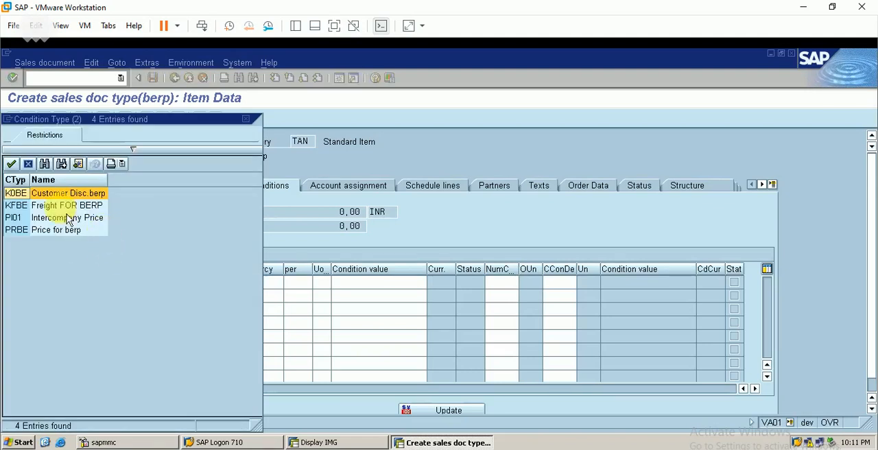
double_click(64, 233)
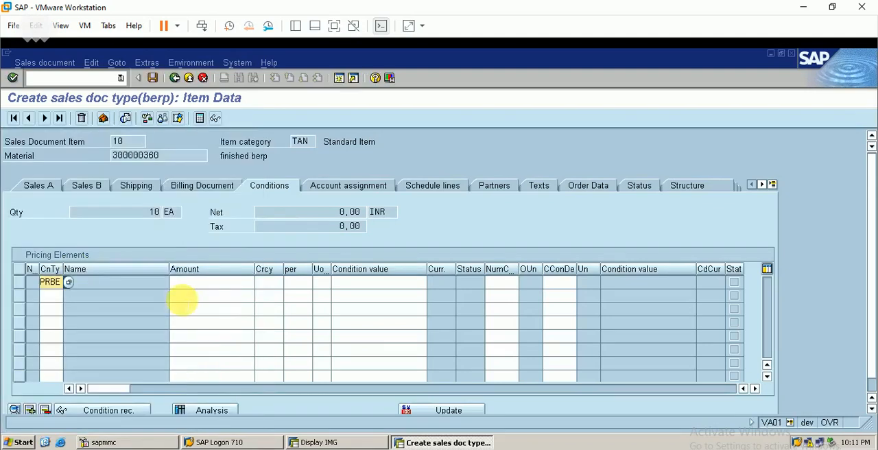
left_click(223, 285)
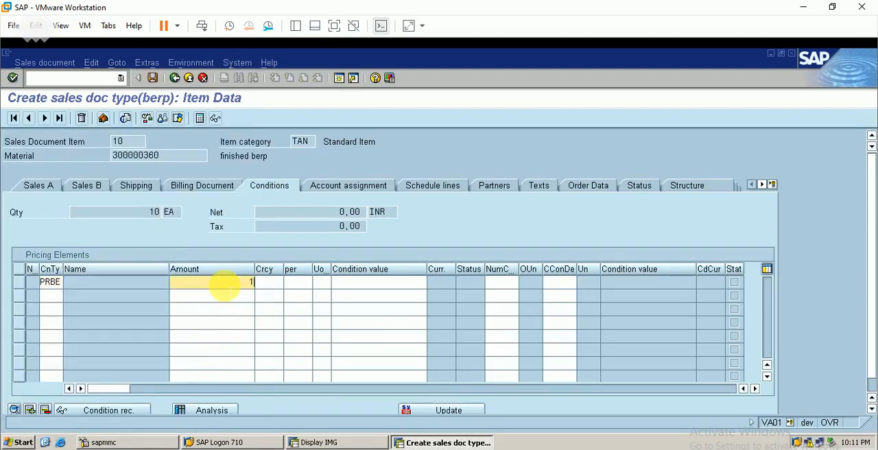
type("1000")
key("Return")
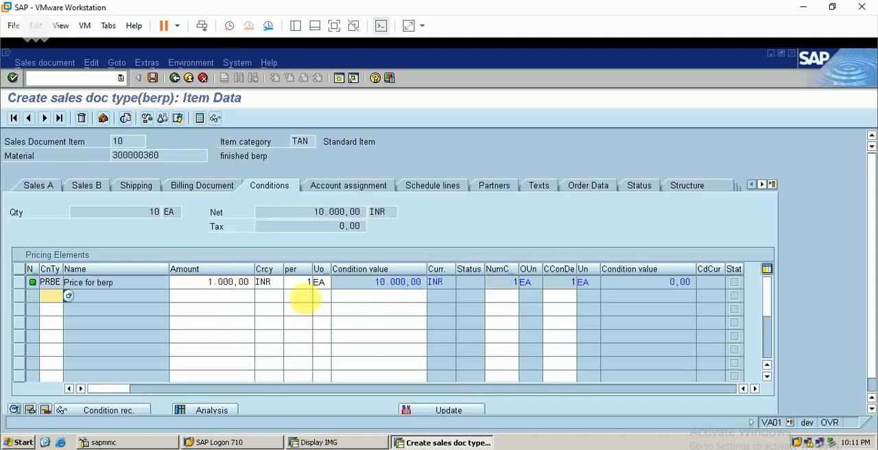
- Examine item 10's schedule lines and the available delivery time options
left_click(449, 196)
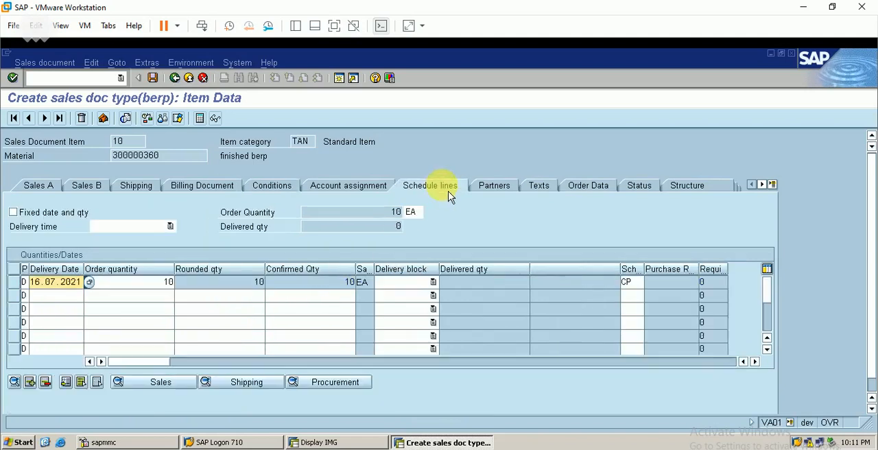
left_click(136, 231)
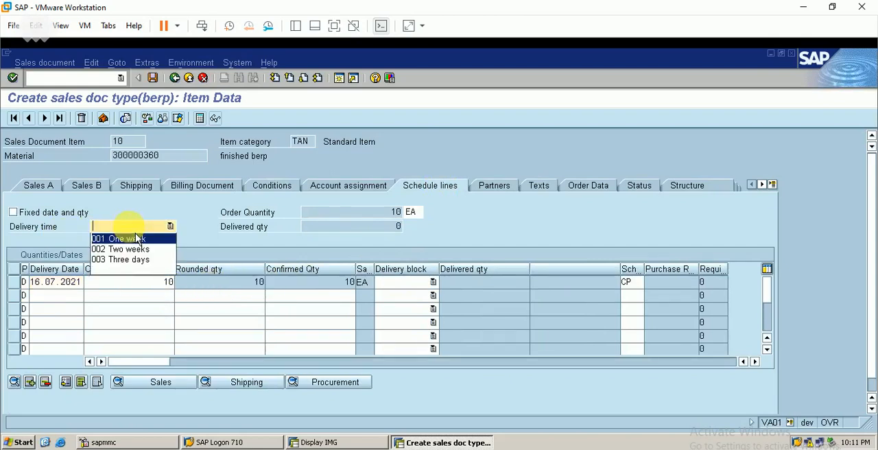
left_click(200, 219)
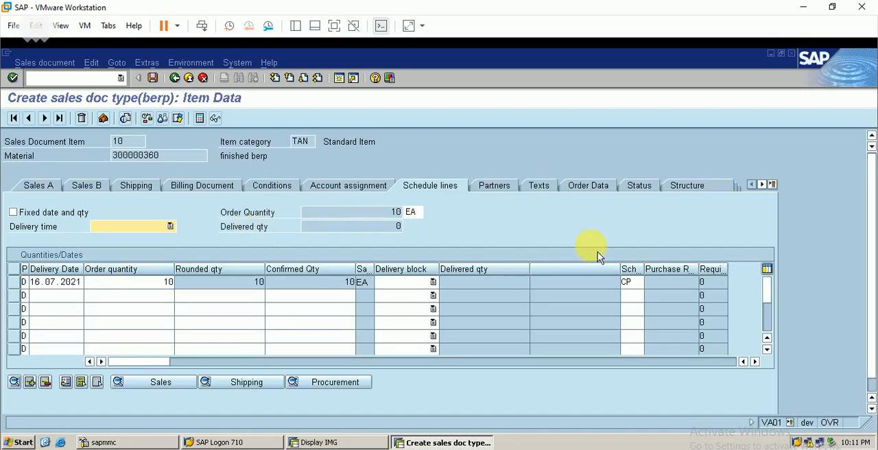
- Check the sales order for incomplete data and open item 10's missing billing data for completion
left_click(91, 62)
left_click(160, 225)
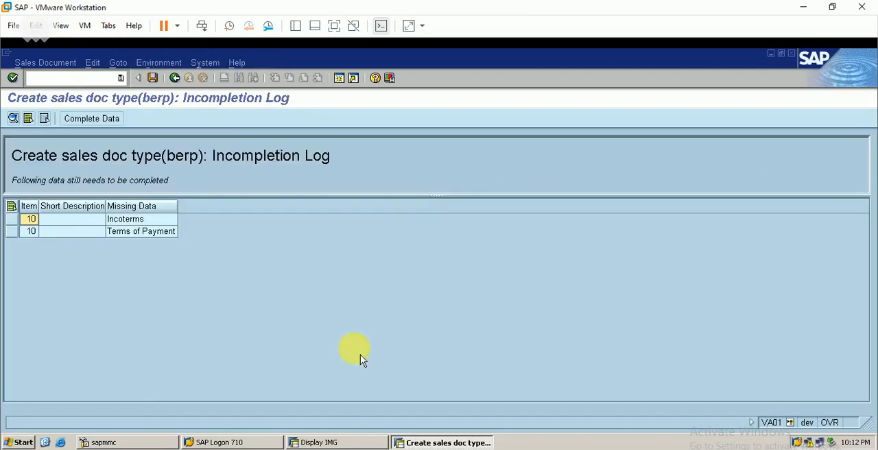
left_click(96, 124)
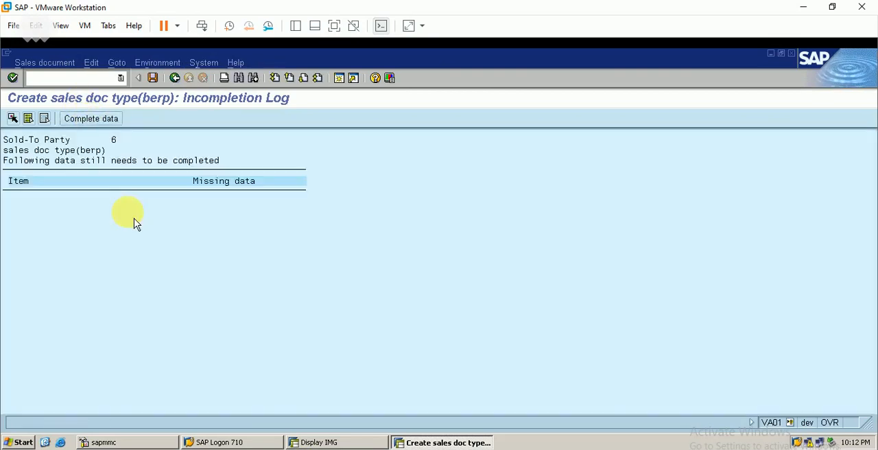
left_click(91, 118)
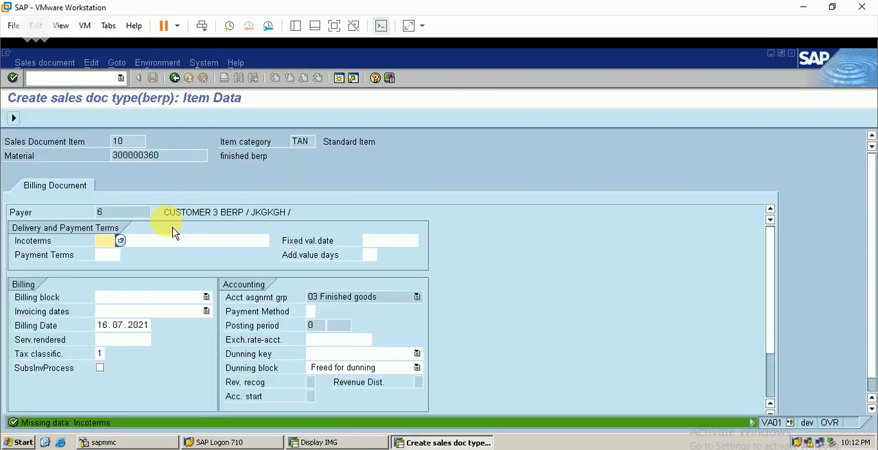
- Set item 10's Incoterms to CIF with the location text cost and payment terms to 0001, and finish completing the data
type("cif")
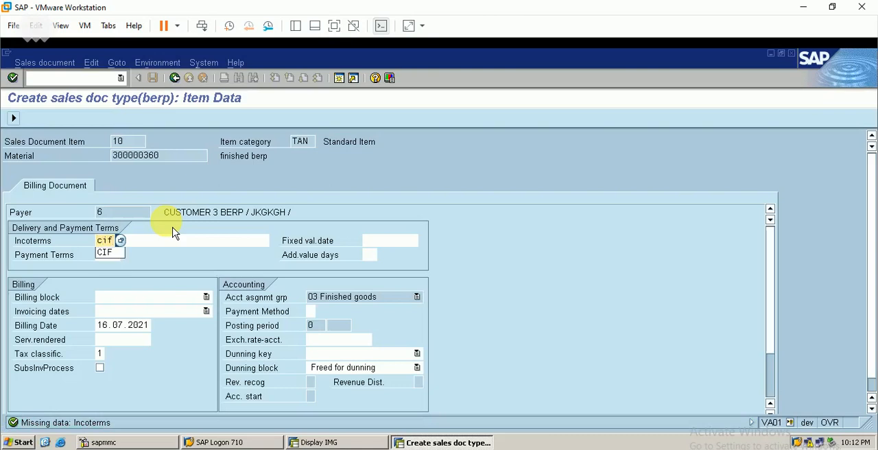
key("Tab")
type("cost")
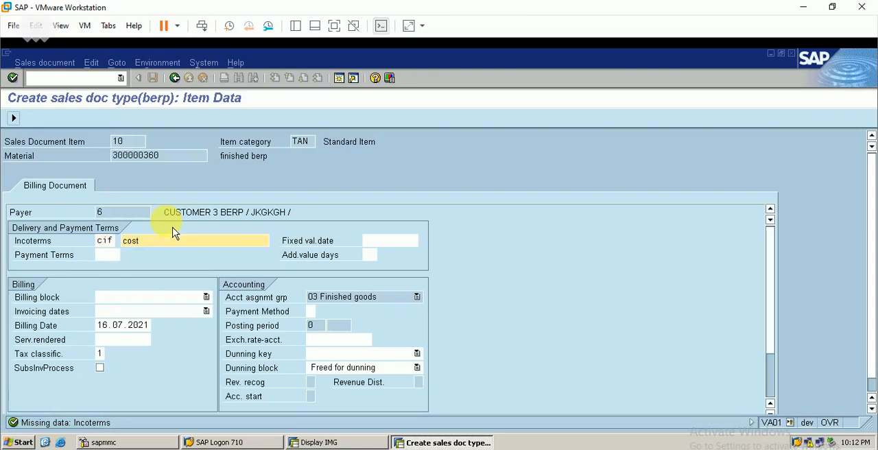
left_click(107, 254)
type("000")
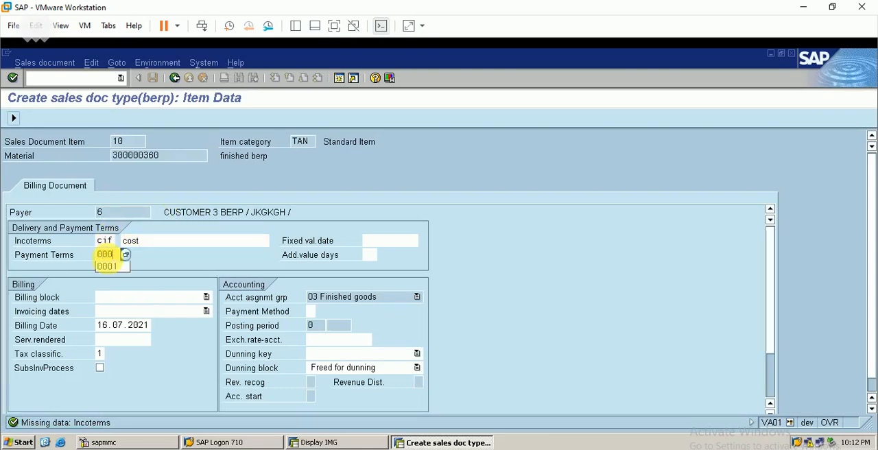
type("1")
key("Return")
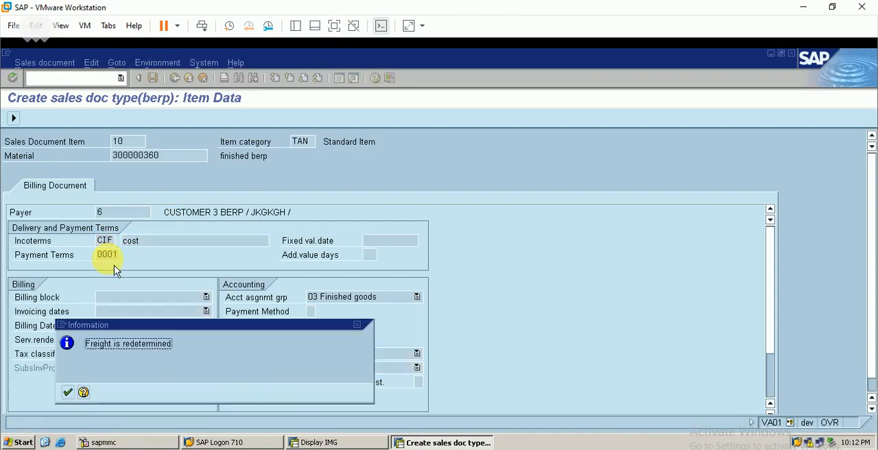
key("Return")
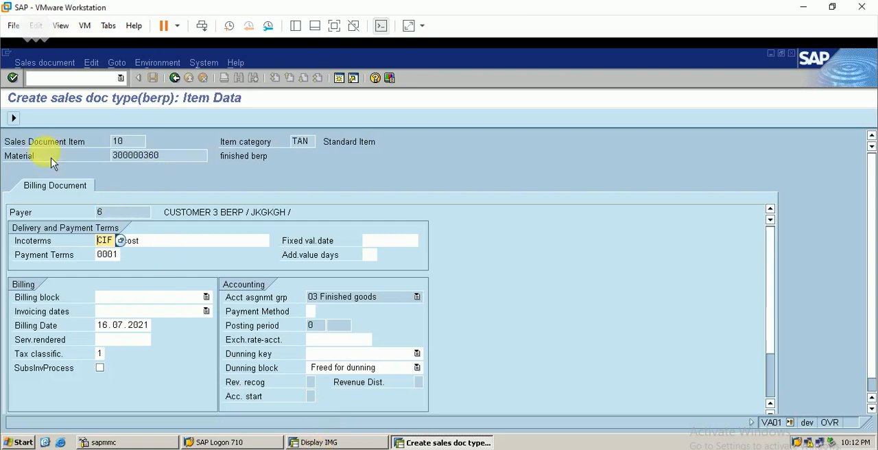
left_click(13, 118)
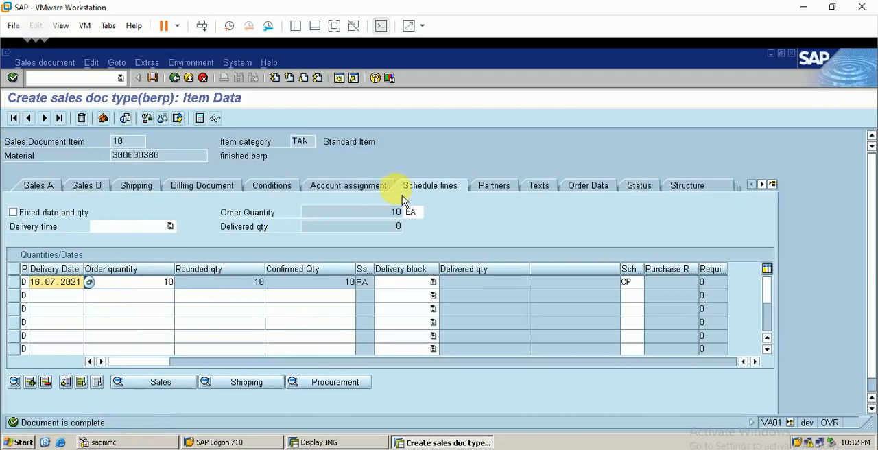
- Return to the order overview, check the item overview and sales data, and save the sales order
left_click(175, 78)
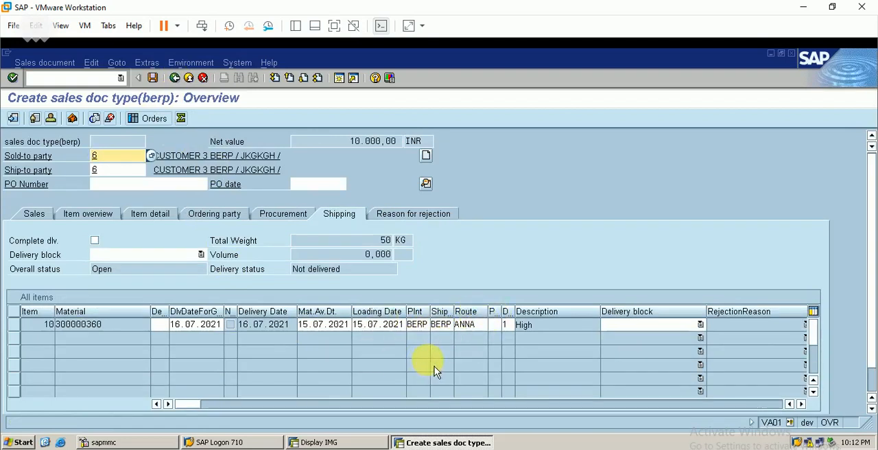
type("1")
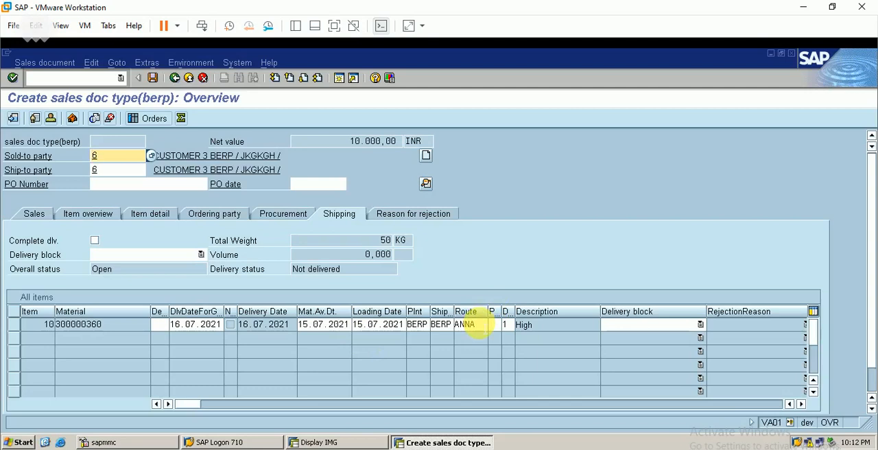
left_click(97, 220)
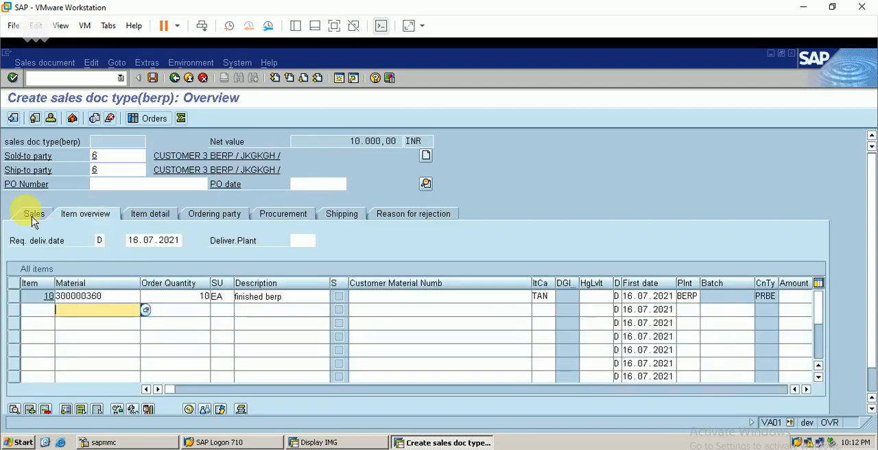
left_click(36, 217)
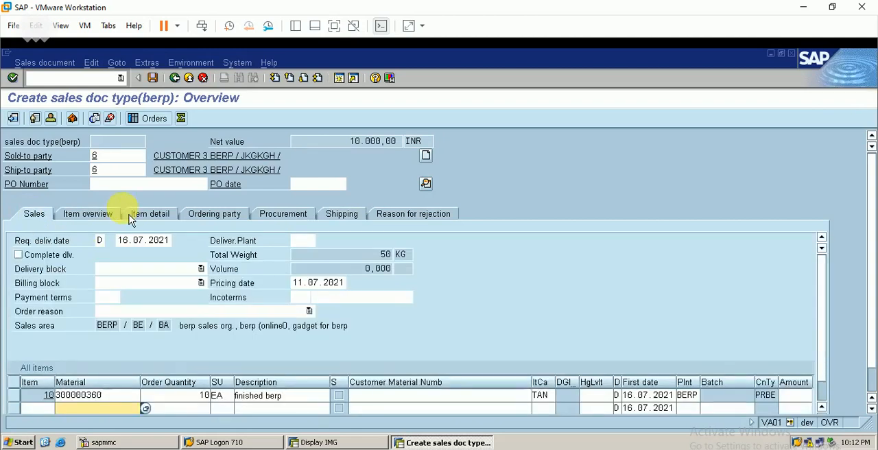
left_click(155, 79)
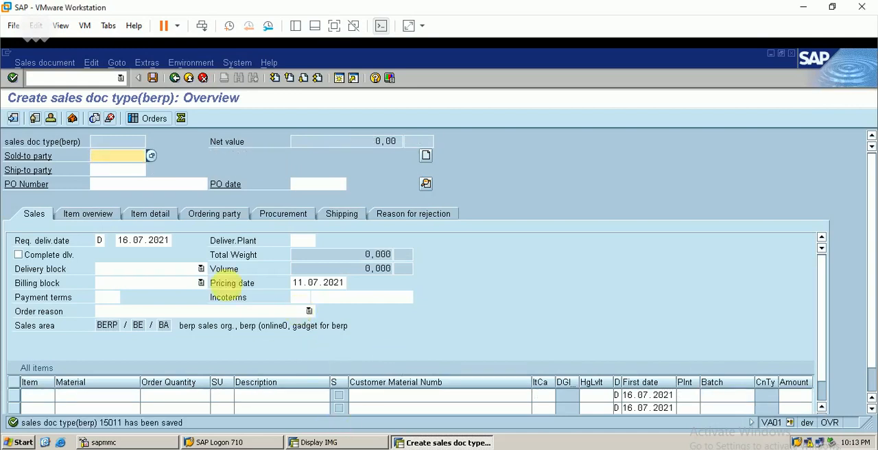
- Run transaction VL01N and create an outbound delivery for the saved sales order with shipping point BERP and selection date 16.07.2021
left_click(103, 78)
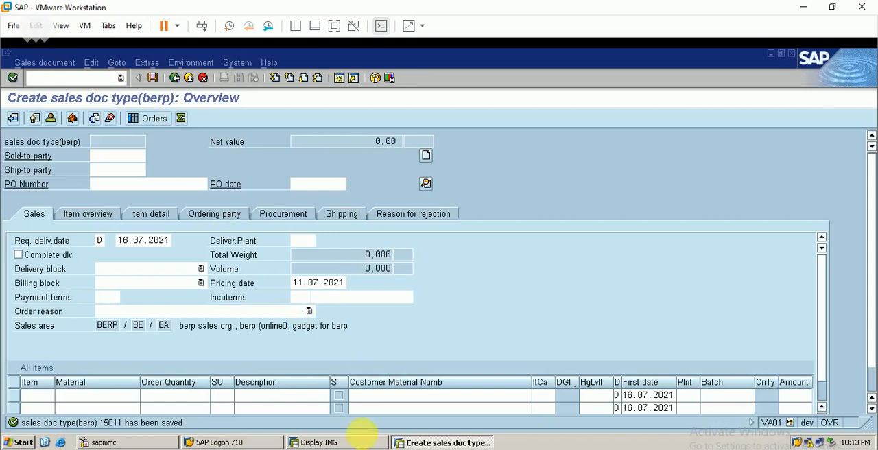
left_click(336, 449)
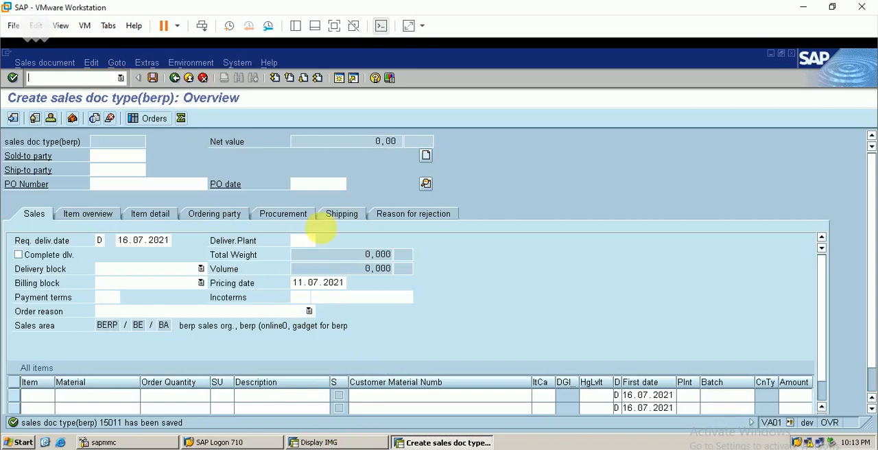
left_click(80, 77)
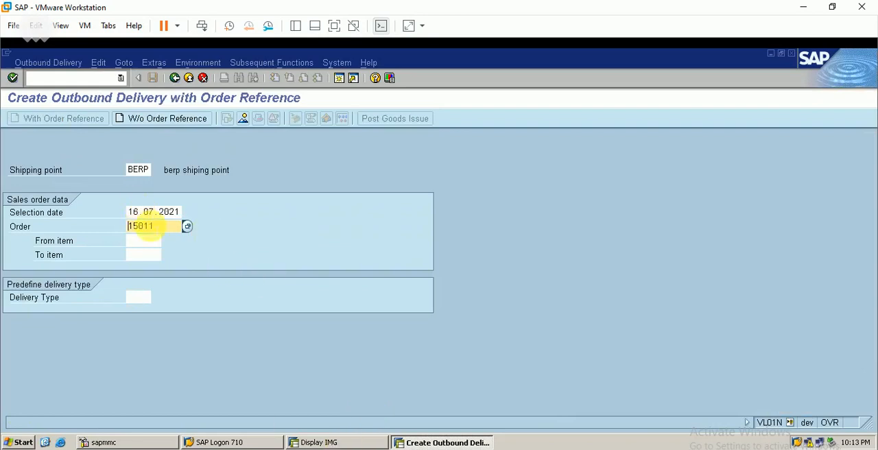
key("Return")
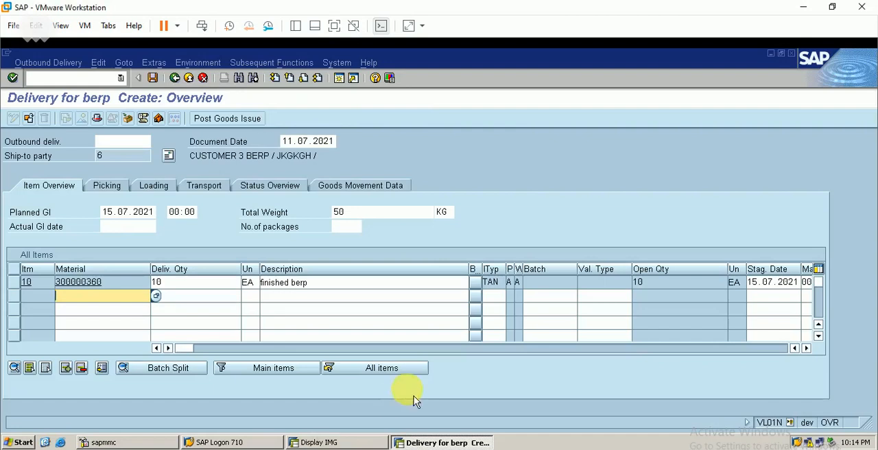
- Examine the outbound delivery's picking and loading data for item 10
left_click(109, 187)
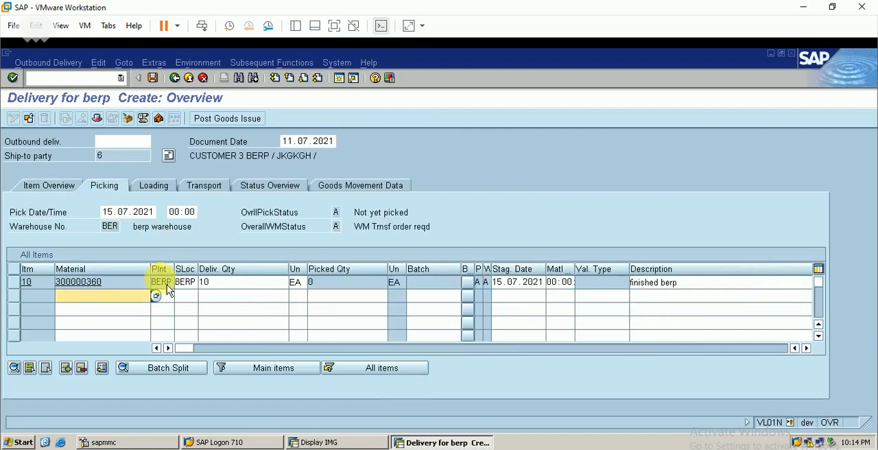
left_click(155, 186)
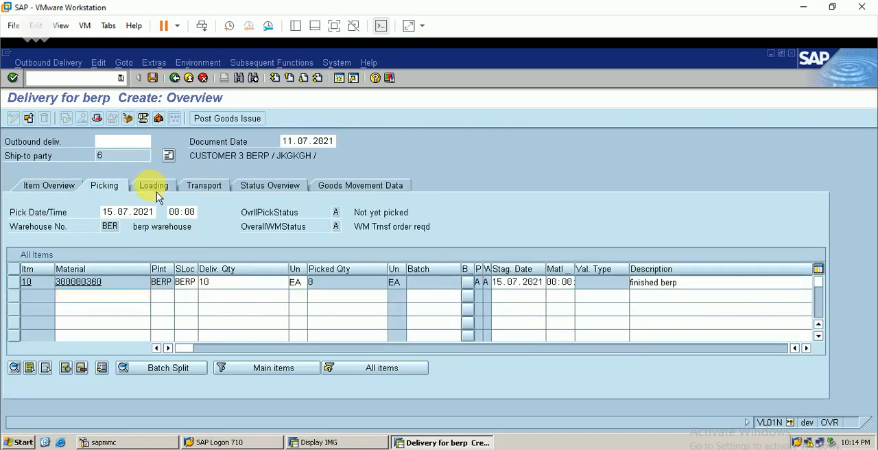
left_click(111, 183)
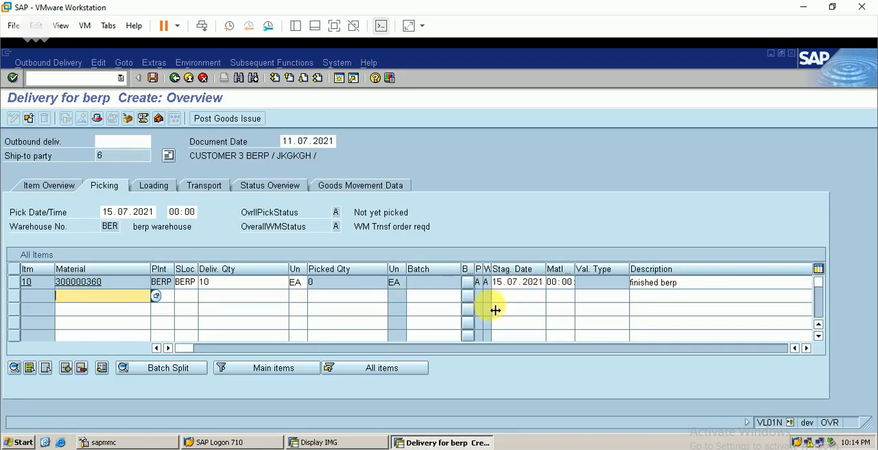
left_click(168, 190)
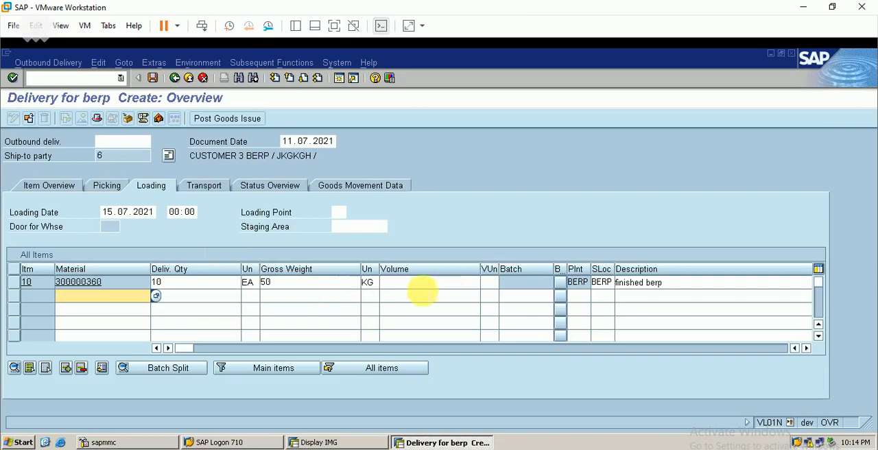
- Examine the outbound delivery's transport data, including route and route schedule, and return to its picking data
left_click(211, 192)
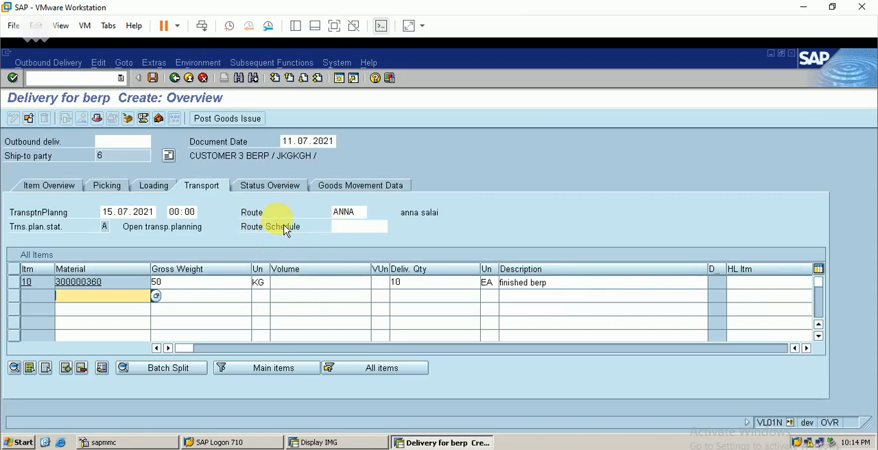
left_click(362, 227)
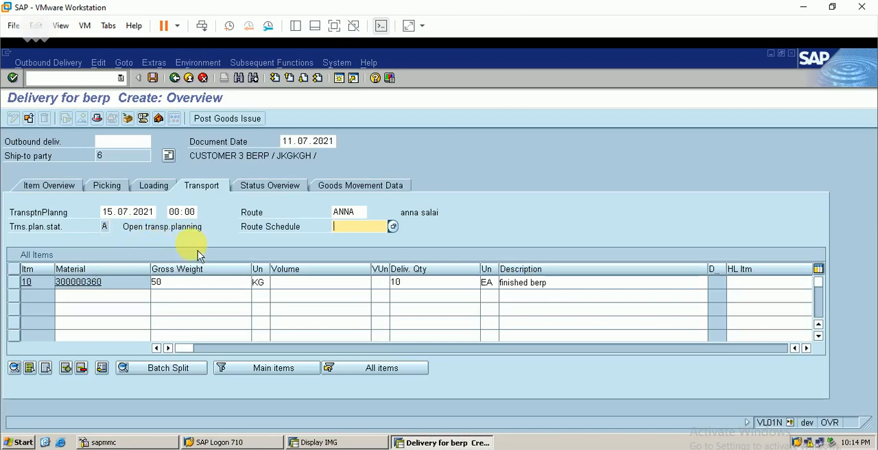
left_click(108, 185)
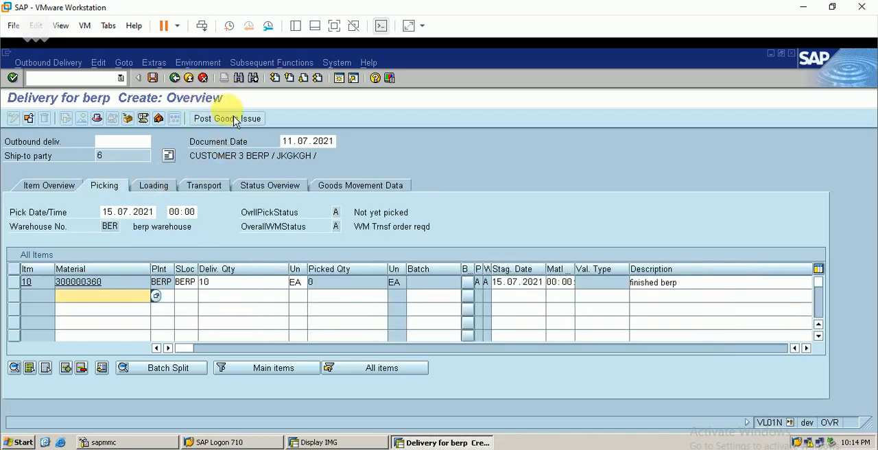
- Proceed from the outbound delivery to creating its warehouse transfer order, saving the delivery data
left_click(269, 64)
left_click(290, 78)
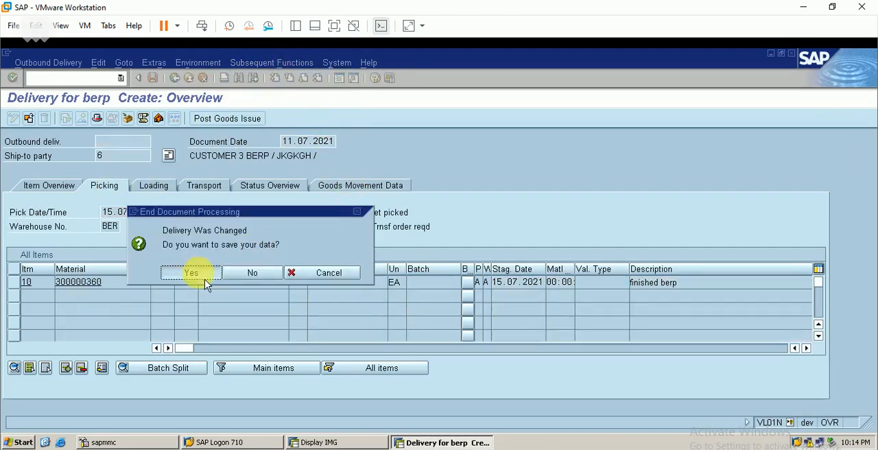
left_click(204, 279)
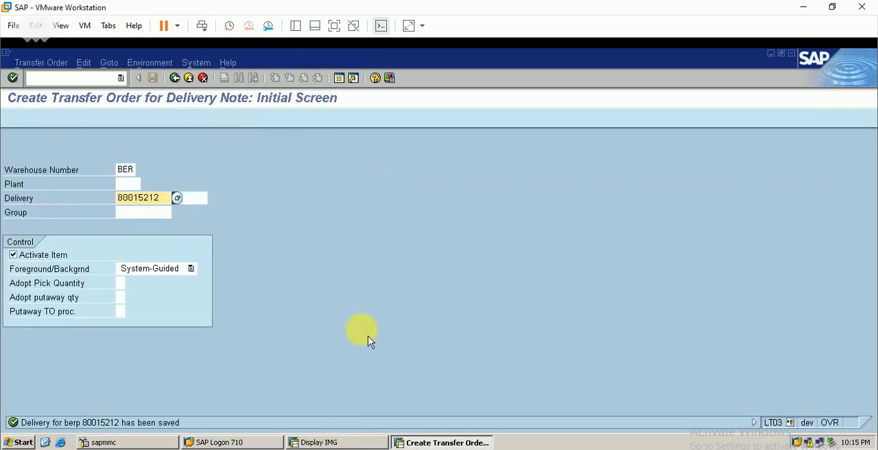
- Generate the stock removal item for 10 EA of material 300000360 from bin 01-01-02 and save the transfer order
left_click(128, 183)
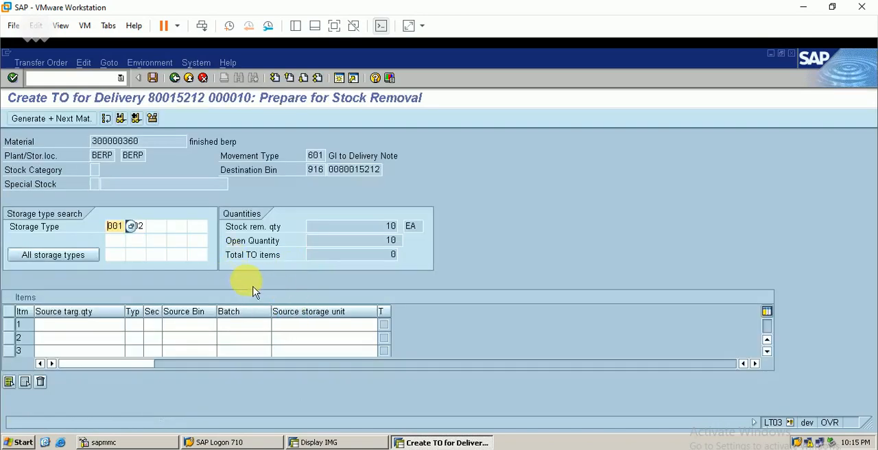
left_click(138, 120)
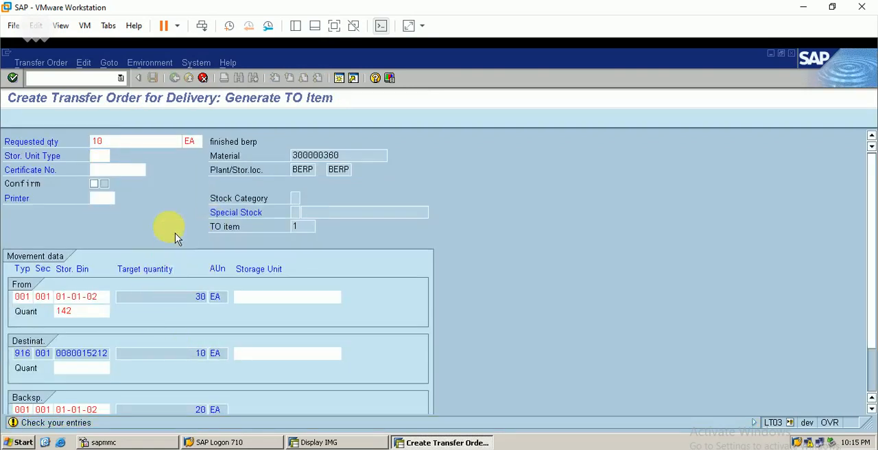
key("Return")
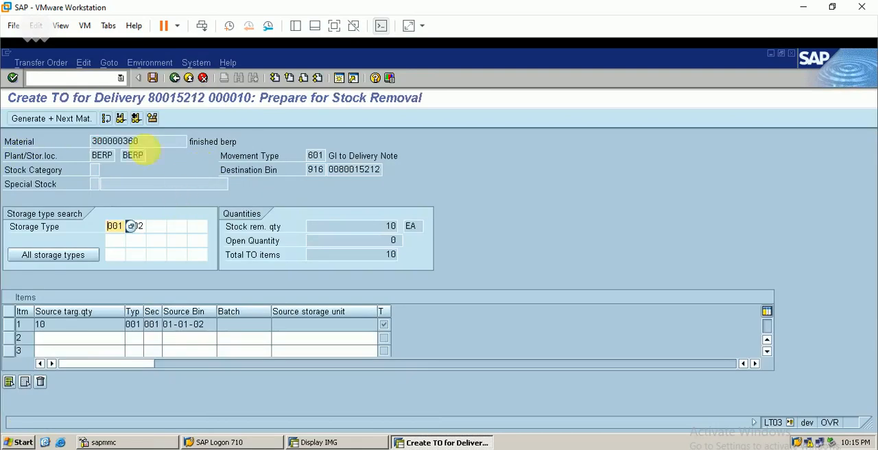
left_click(152, 77)
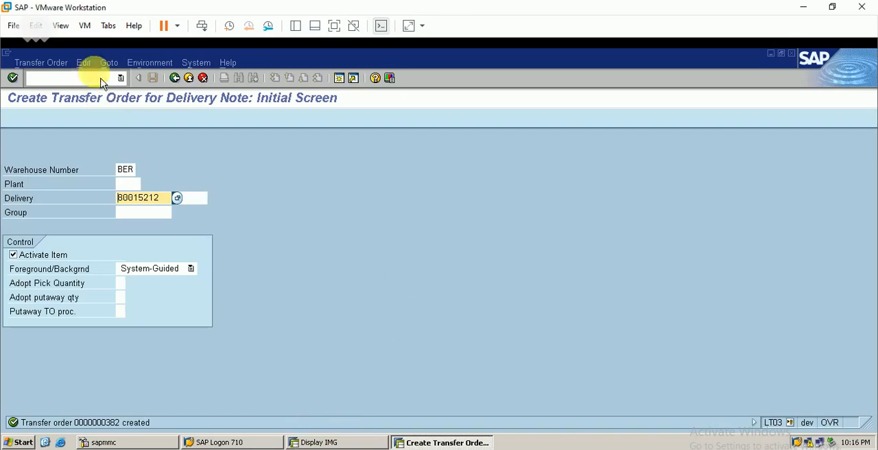
- Open the new transfer order in warehouse BER for confirmation and save it as confirmed
left_click(55, 62)
mouse_move(82, 111)
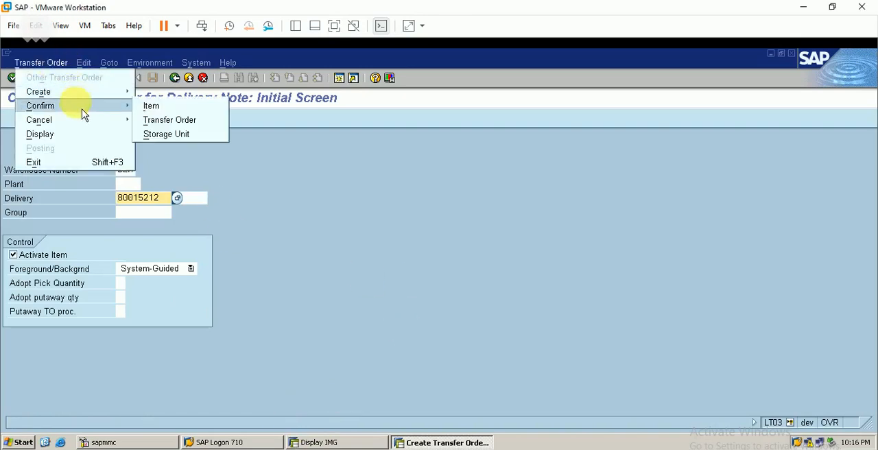
left_click(164, 121)
key("Return")
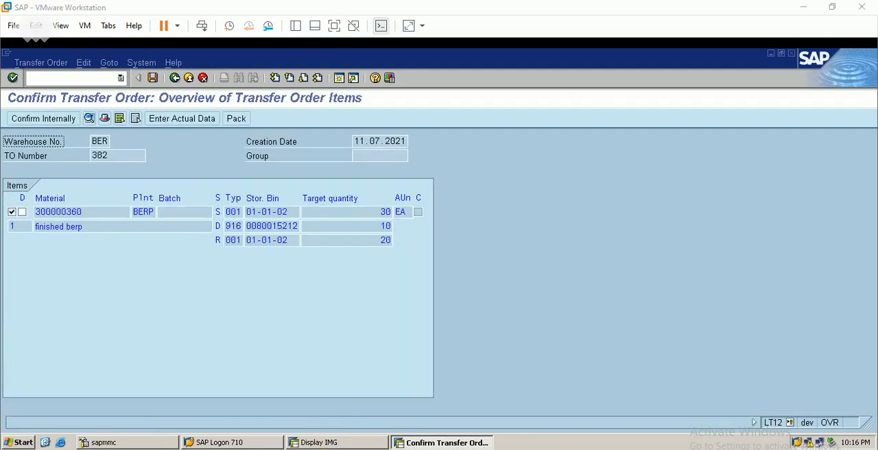
left_click(153, 78)
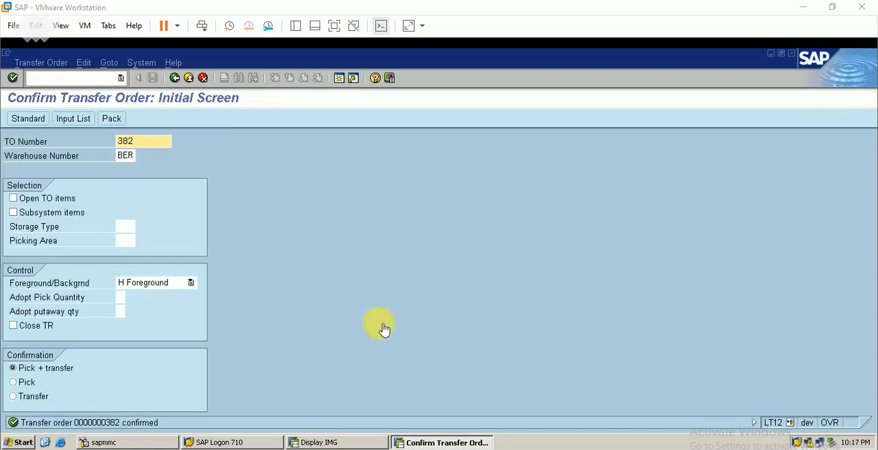
- Run transaction VL02N, open the saved outbound delivery, and check its picking status and transport data
left_click(103, 78)
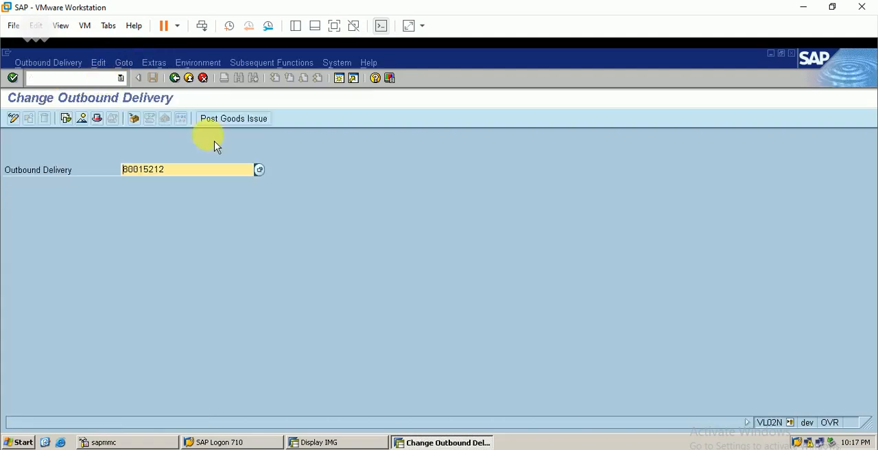
key("Return")
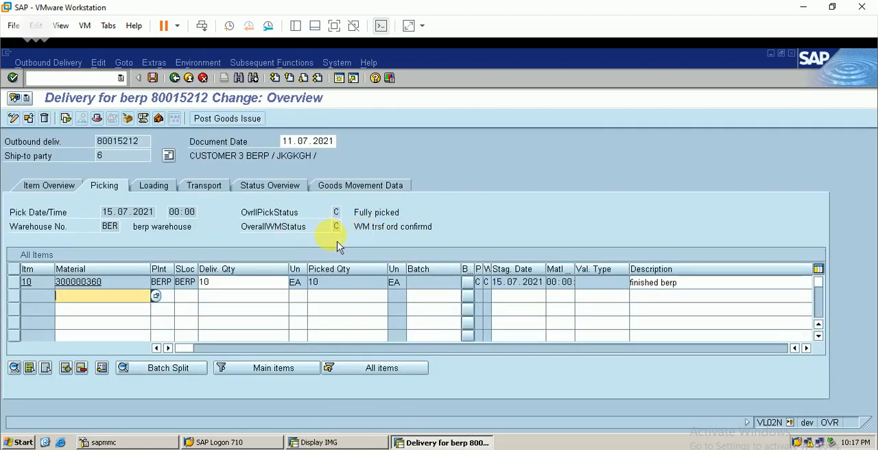
left_click(207, 189)
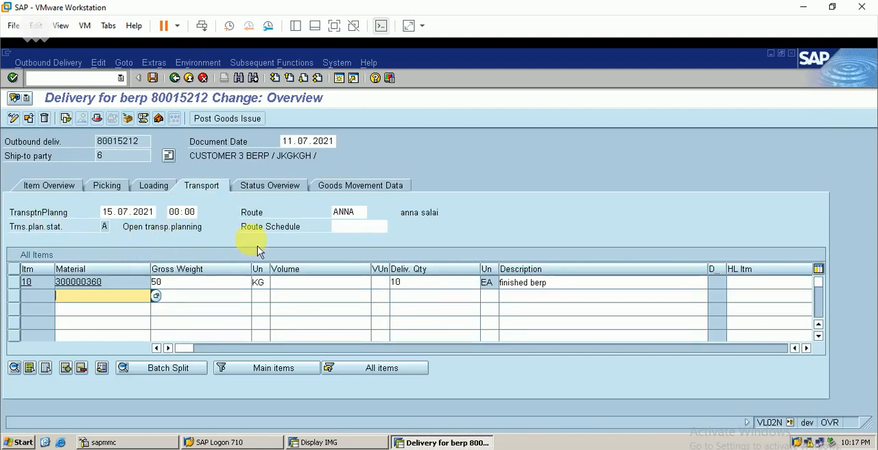
- Leave the delivery and start the VT01 transaction for creating a shipment
left_click(109, 78)
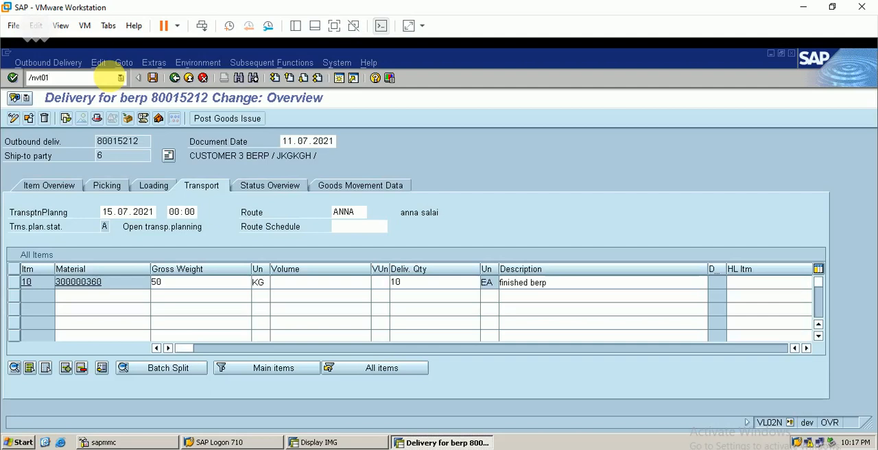
key("Return")
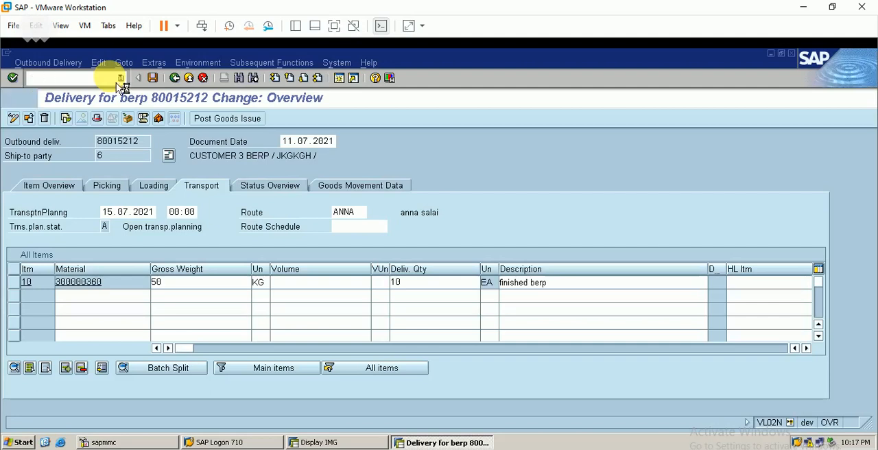
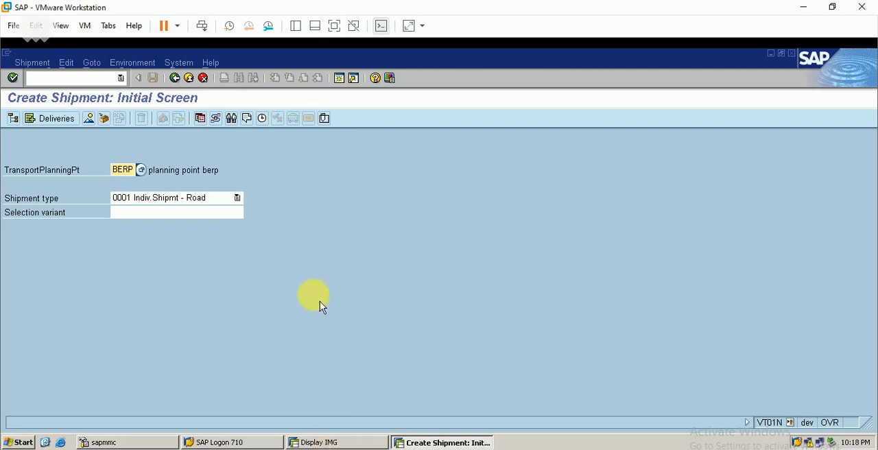
- Create a shipment of type 0001 for planning point BERP, add the outbound delivery from shipping point BERP, and save it
key("Return")
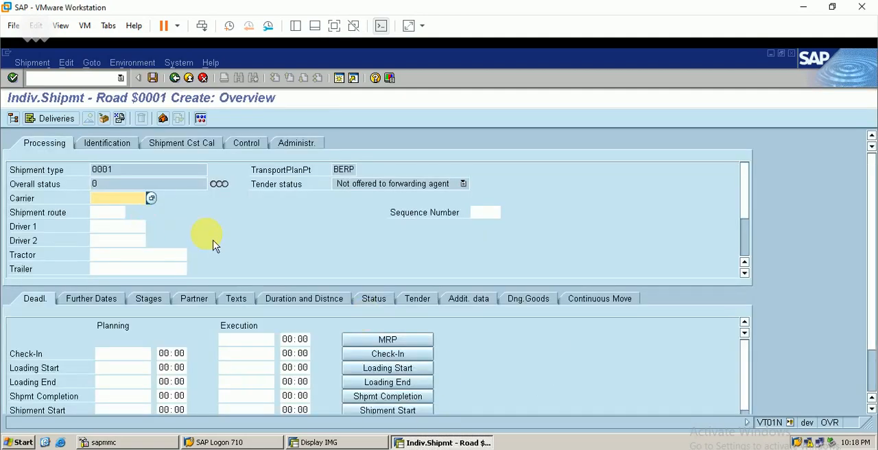
left_click(70, 126)
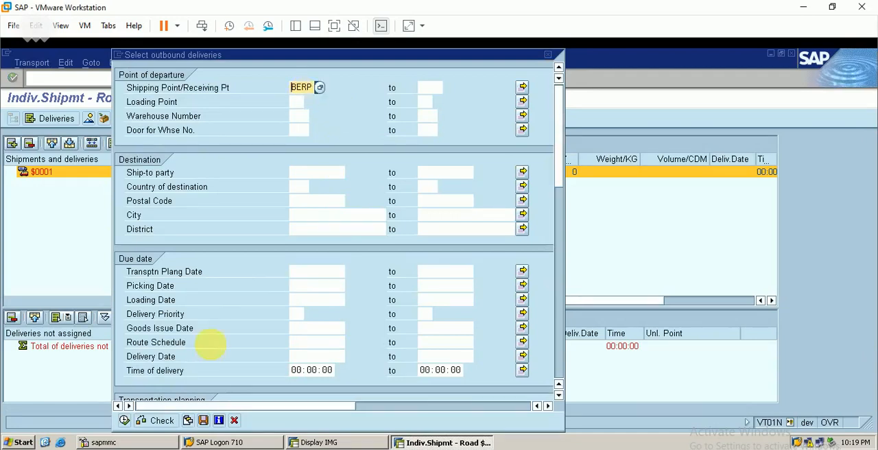
left_click(125, 421)
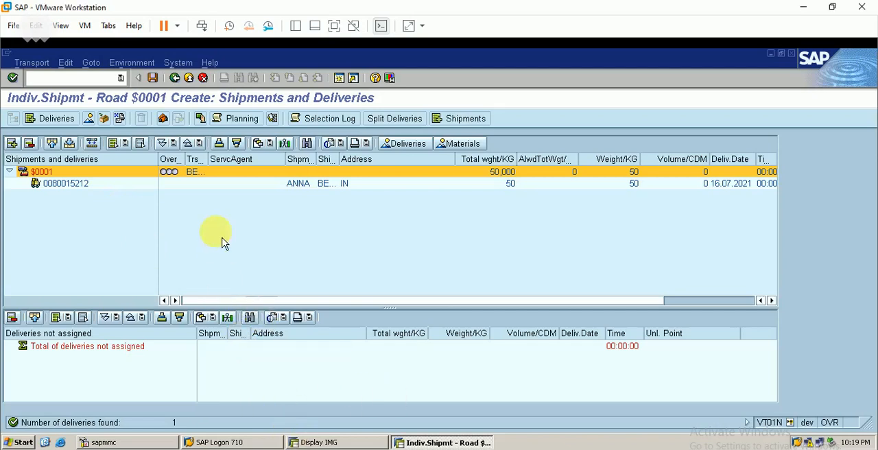
left_click(153, 77)
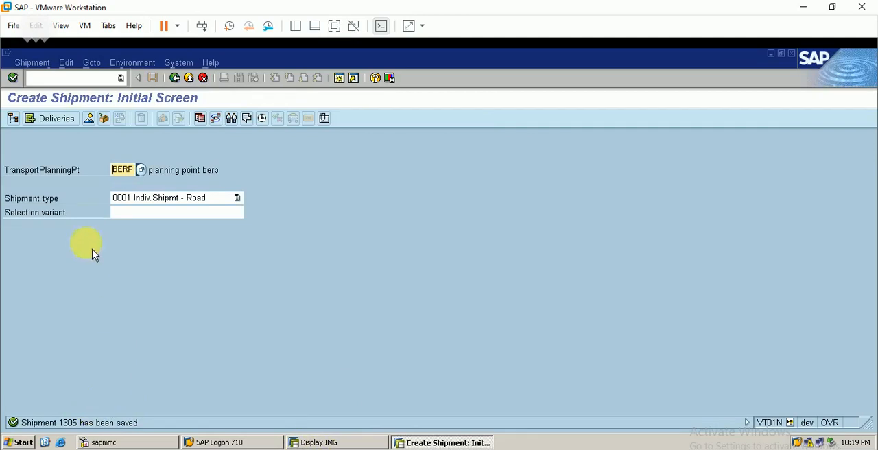
- Open the newly saved shipment for changing
left_click(34, 63)
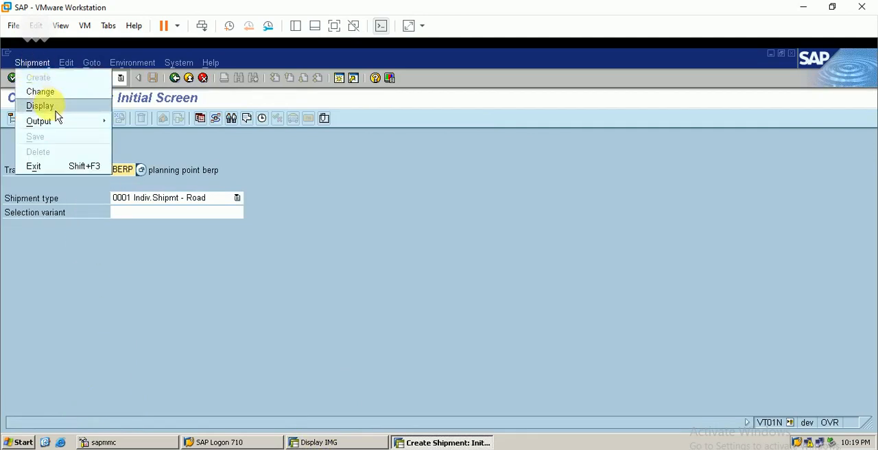
left_click(55, 91)
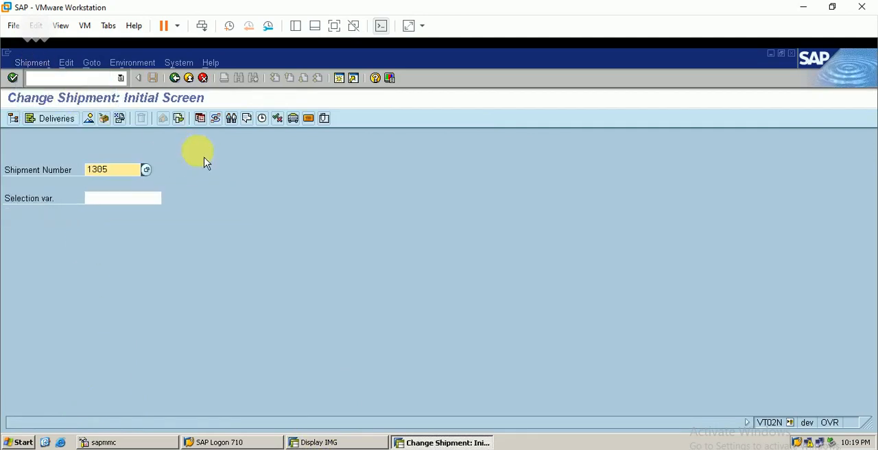
key("Return")
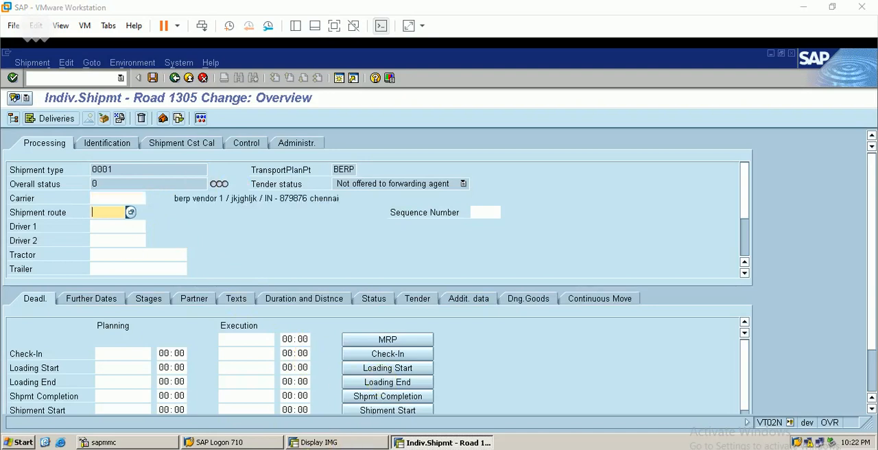
- Look up the forwarding agents in account group BERP and assign berp vendor 1 as the shipment's carrier
left_click(122, 198)
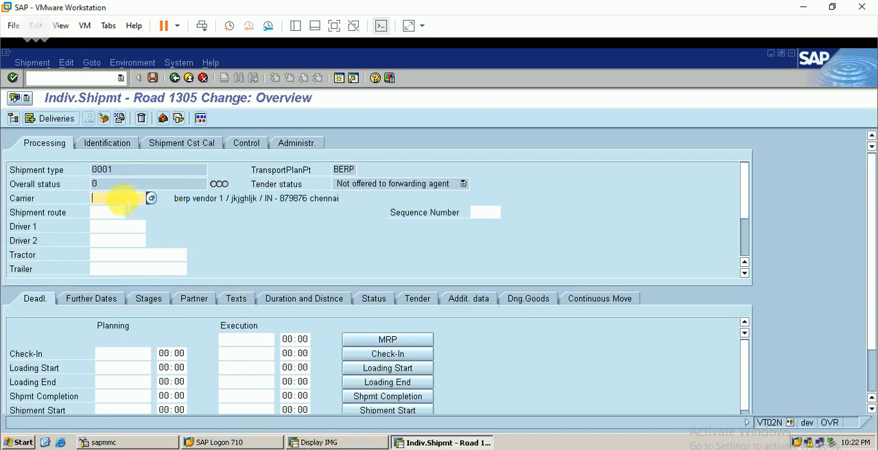
left_click(151, 199)
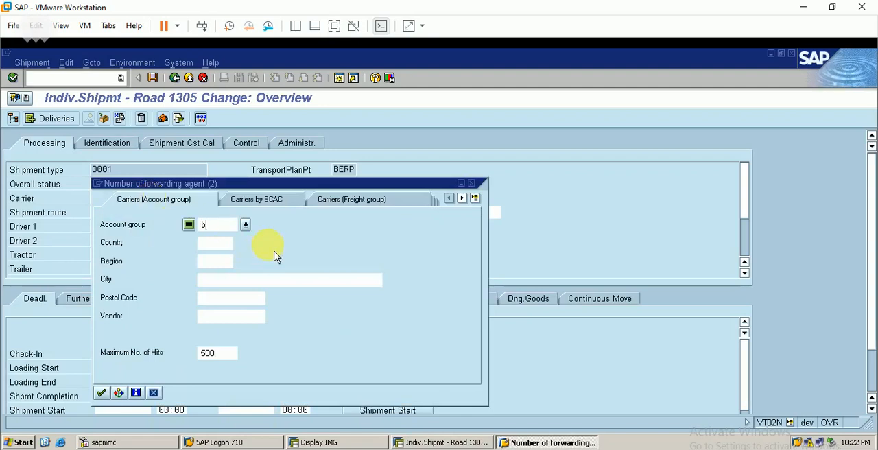
key("Return")
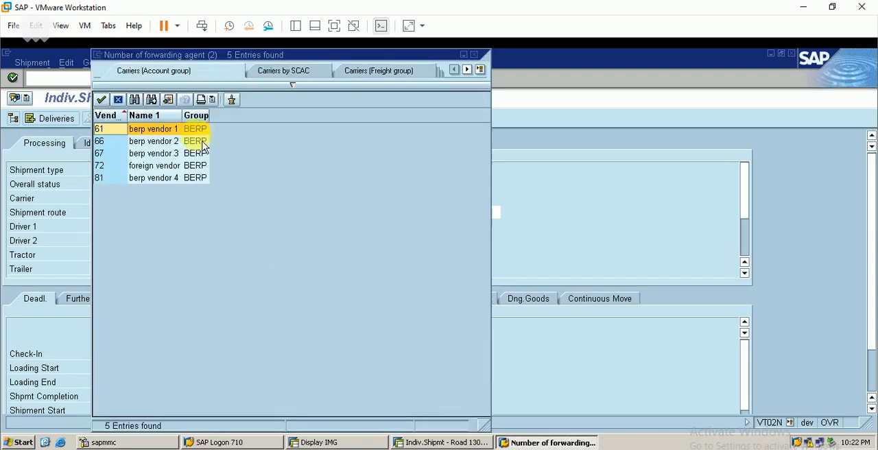
double_click(165, 129)
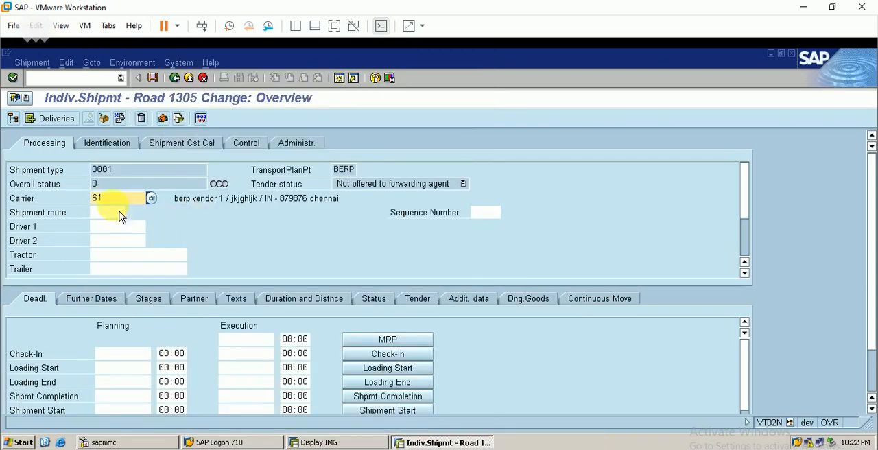
key("Return")
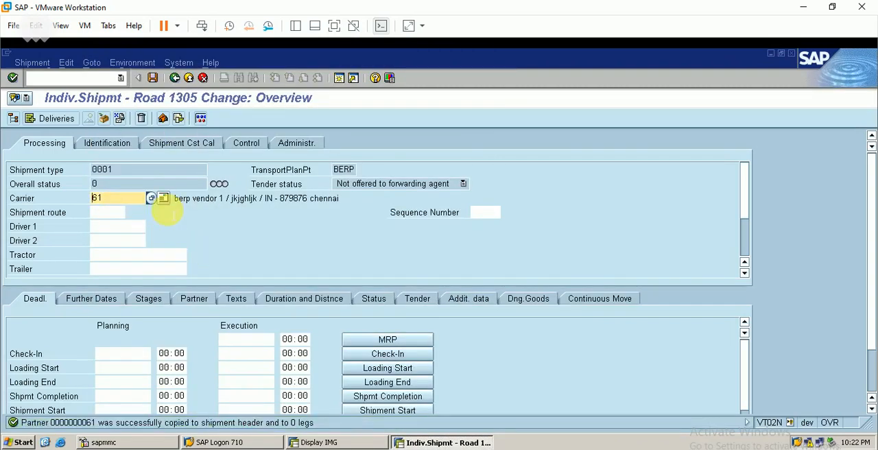
left_click(114, 213)
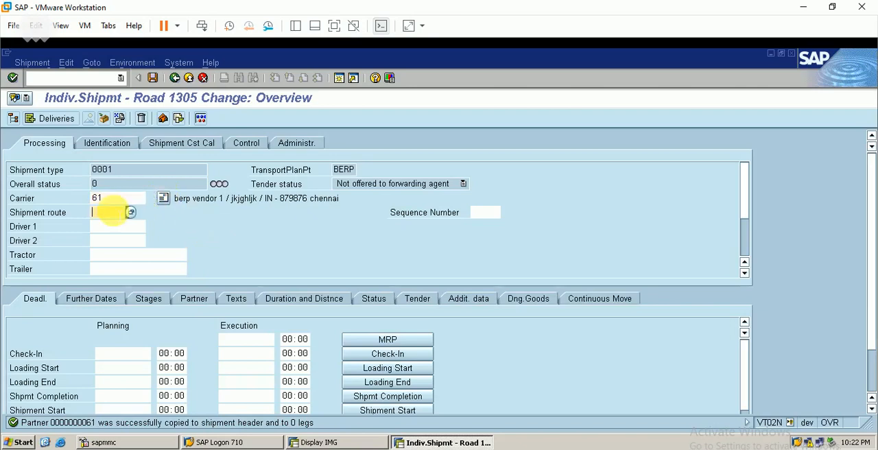
left_click(130, 212)
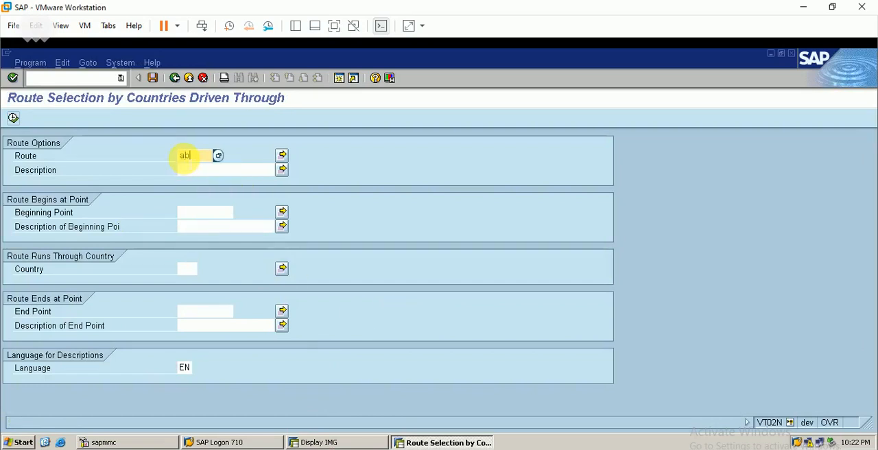
type("anna")
key("Return")
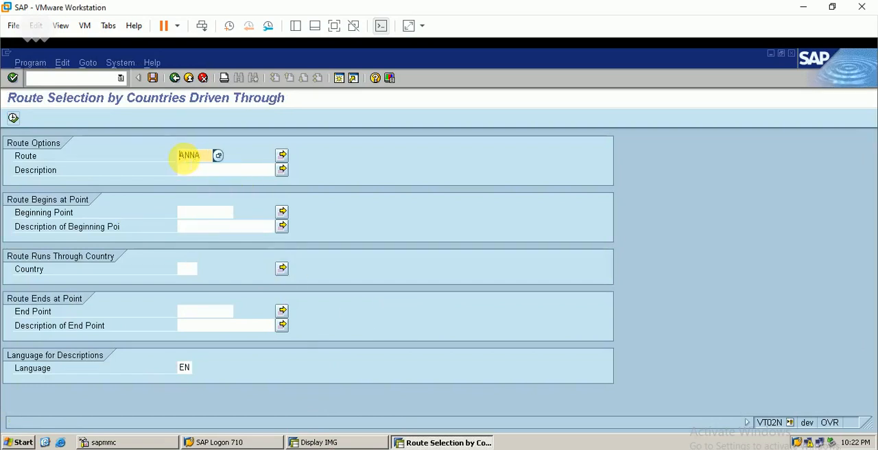
left_click(20, 124)
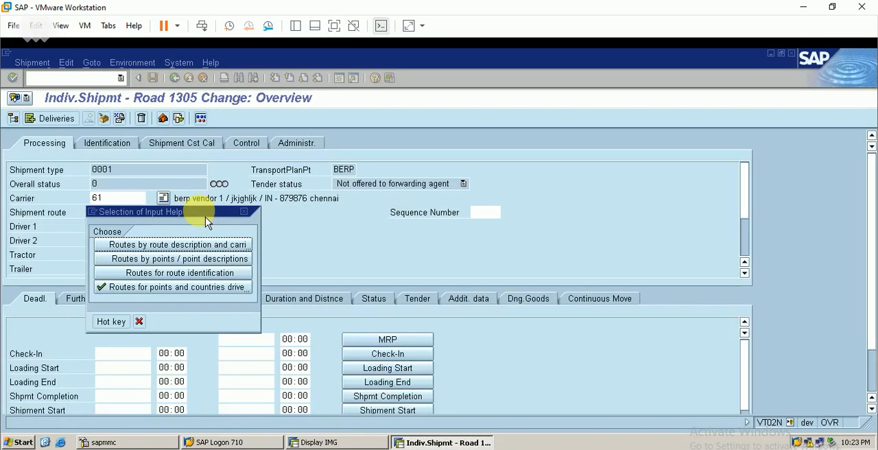
left_click(244, 212)
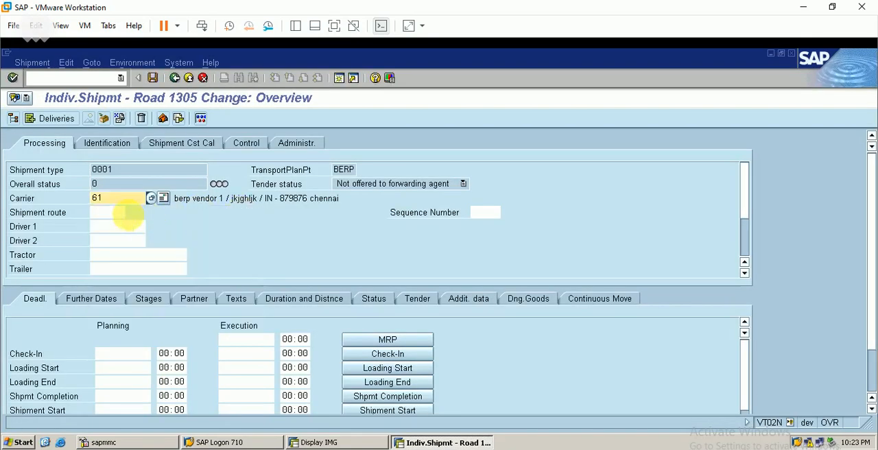
- Set the shipment route to ANNA and accept the entry
left_click(109, 212)
type("ann")
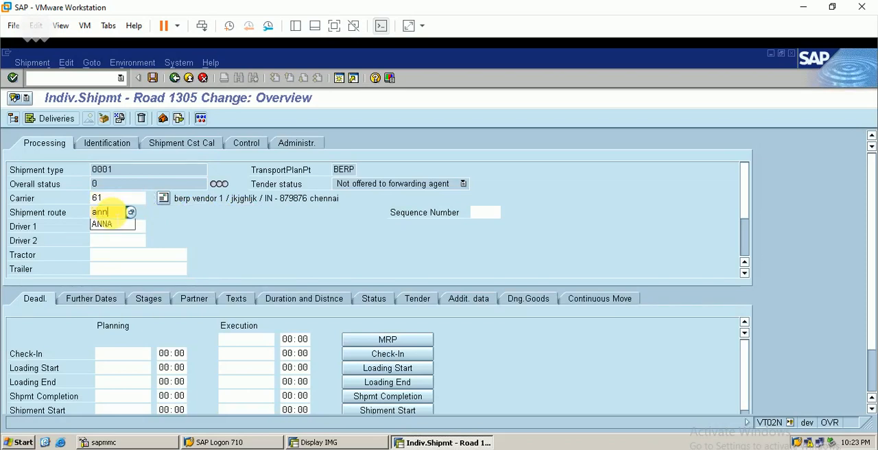
type("a")
key("Return")
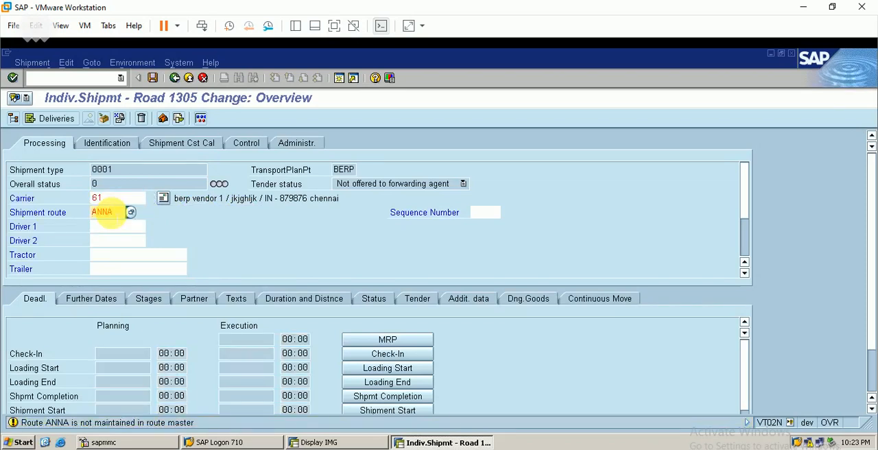
key("Return")
key("Return")
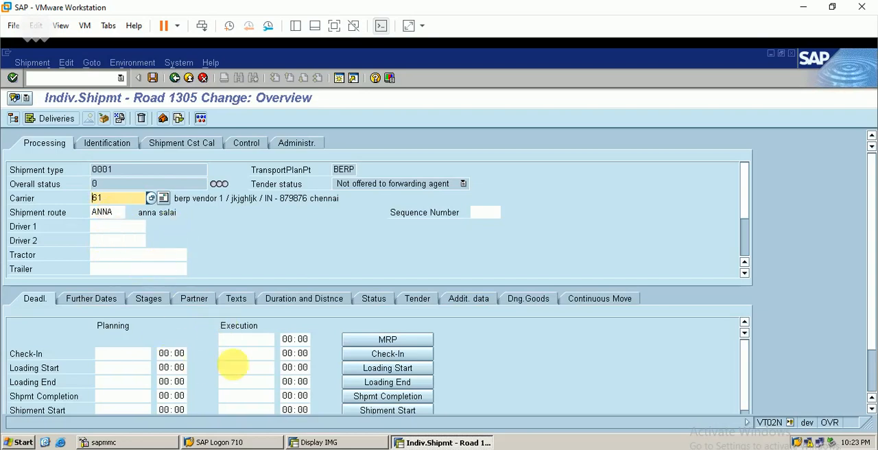
- Set the shipment's MRP (planning) status with duration and distance of stages determined, and set its check-in status
left_click(388, 346)
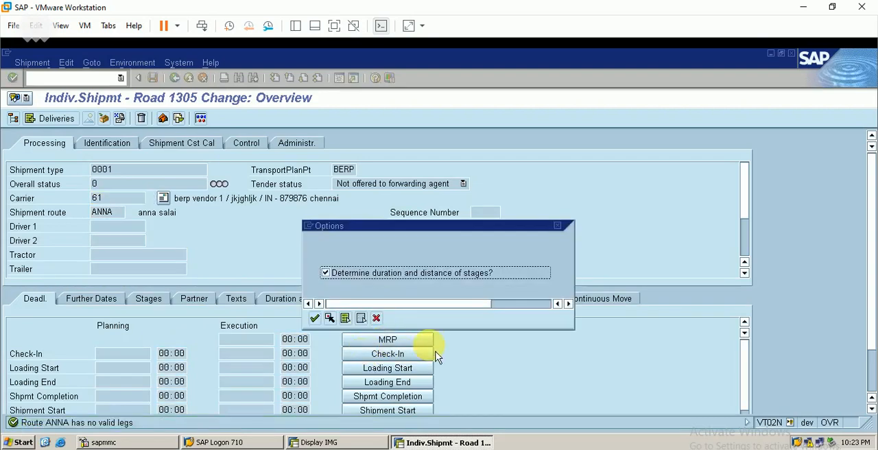
key("Return")
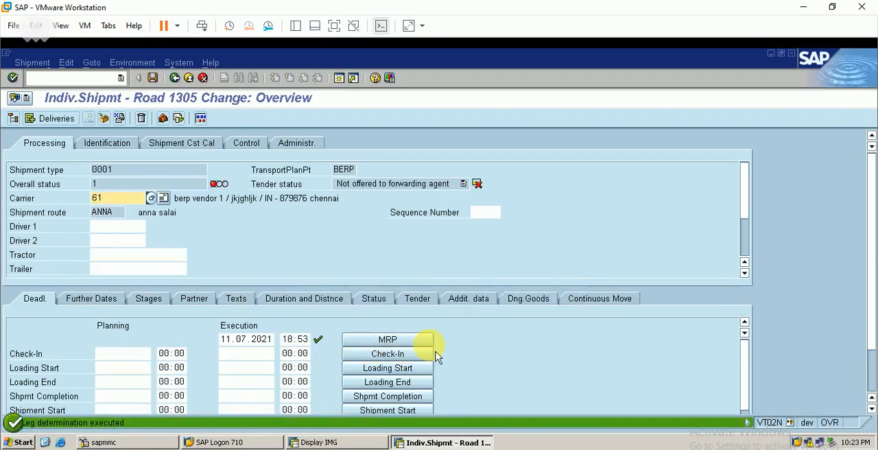
left_click(380, 358)
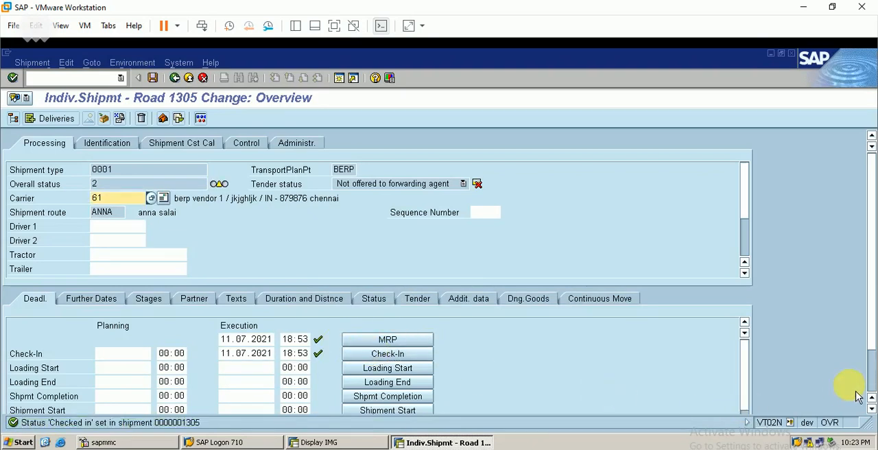
- Set the shipment's loading start and loading end statuses
left_click(871, 407)
left_click(870, 407)
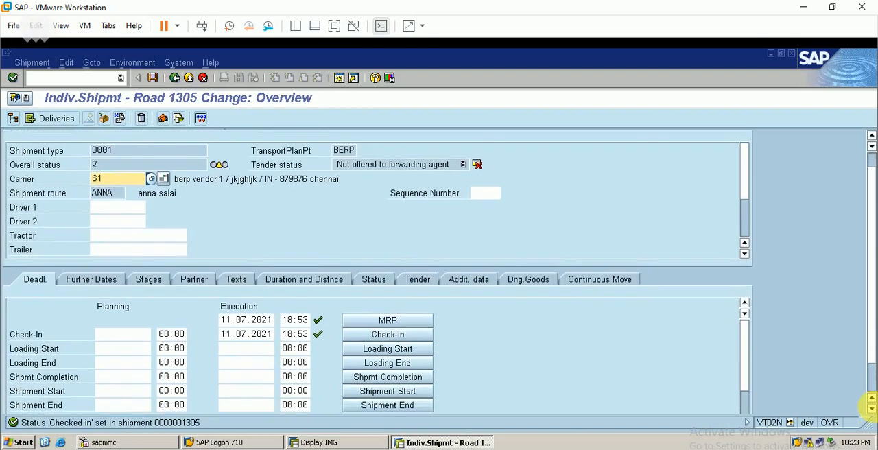
left_click(871, 408)
left_click(871, 407)
left_click(871, 407)
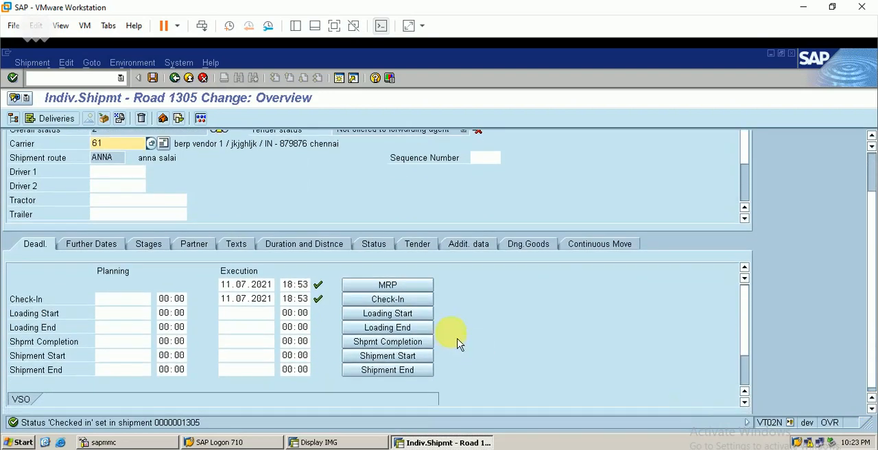
left_click(381, 316)
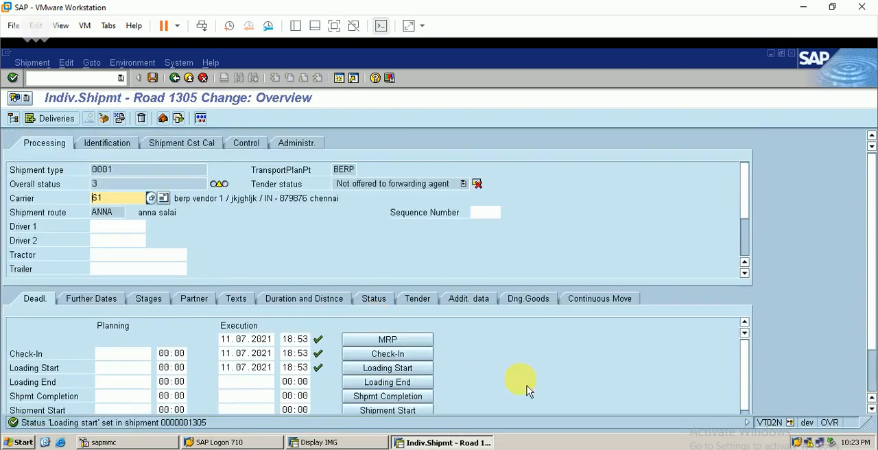
scroll(873, 419, "down", 3)
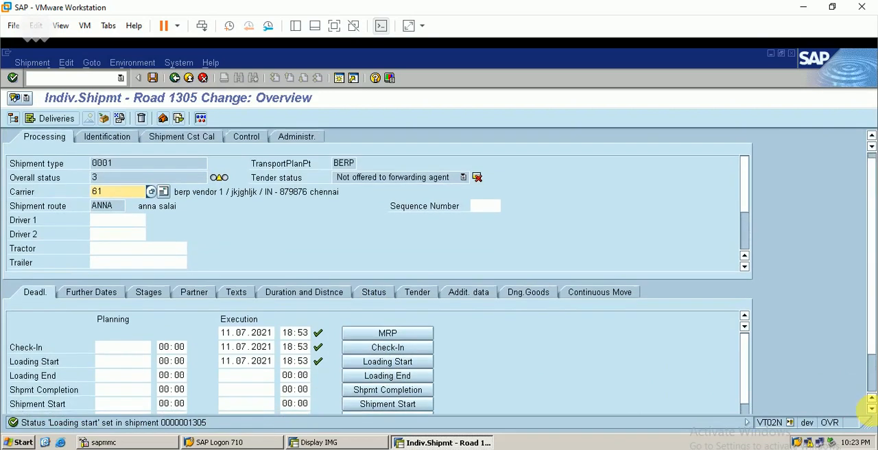
left_click(871, 409)
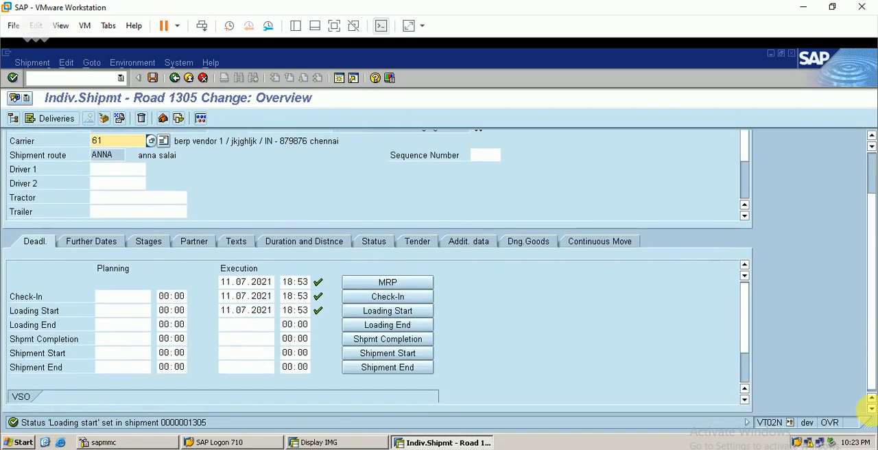
left_click(394, 328)
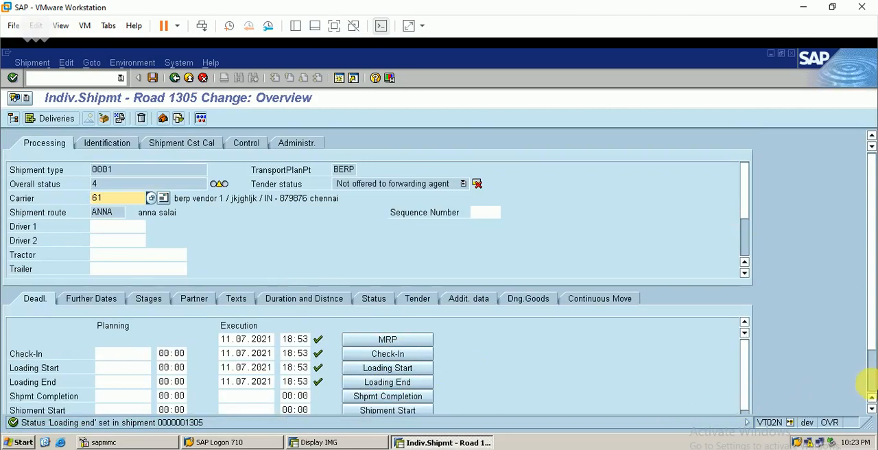
- Set the shipment completion status dated 16.07.2021, entering 61 as External ID 1 in the shipment header data
left_click(868, 387)
left_click(395, 343)
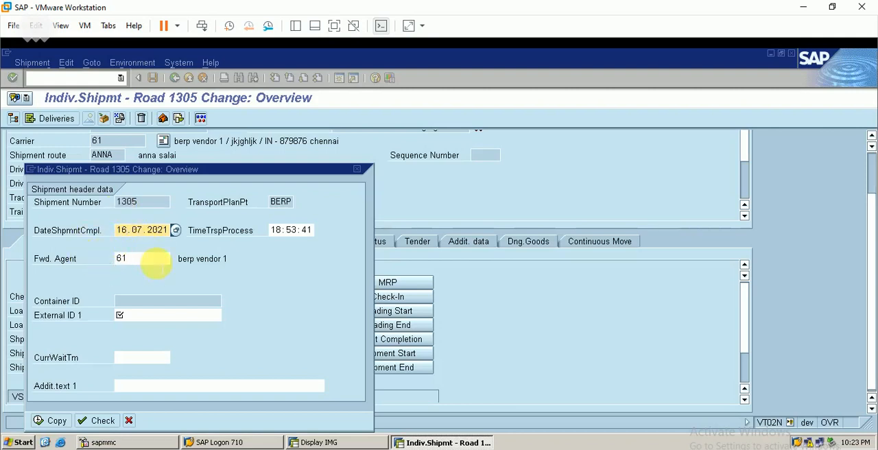
key("Return")
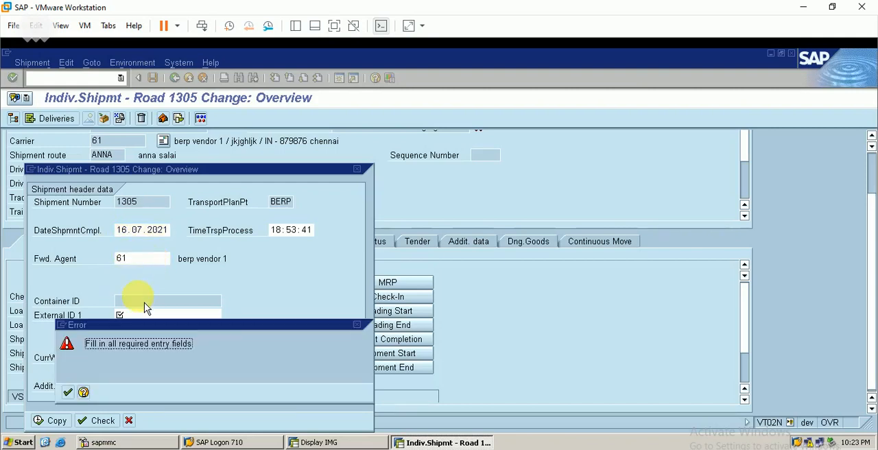
key("Return")
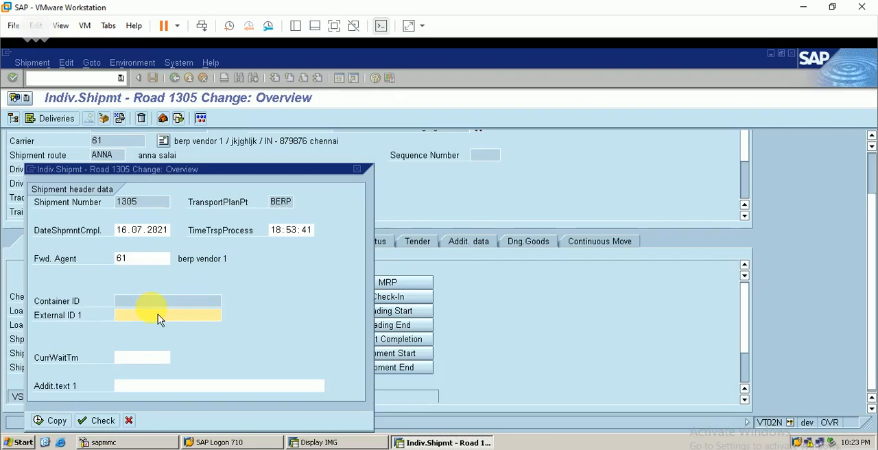
type("61")
key("Return")
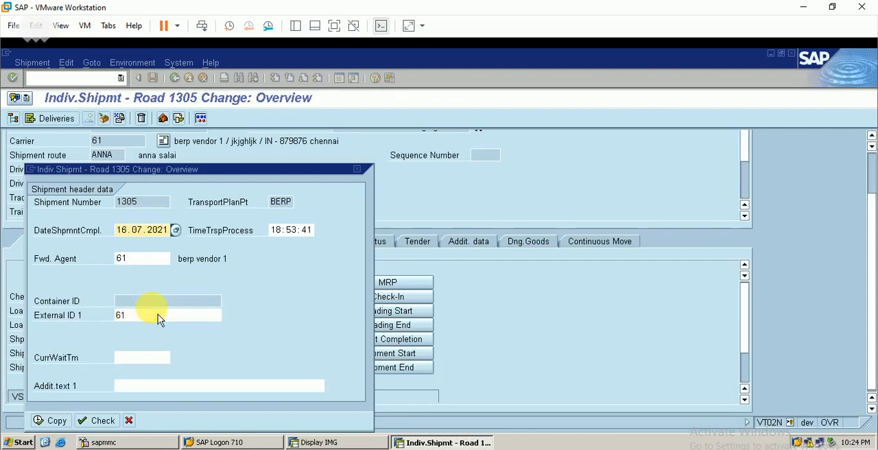
left_click(55, 421)
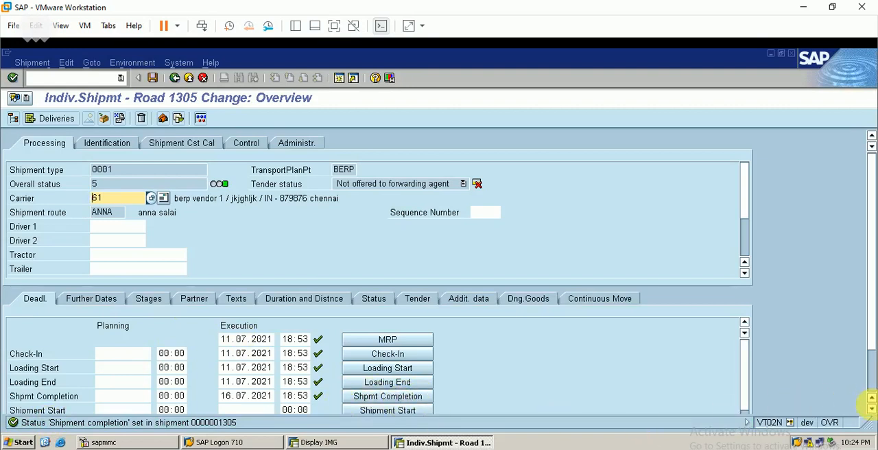
- Set the shipment start and shipment end statuses with execution date 16.07.2021, and save the shipment
left_click(871, 408)
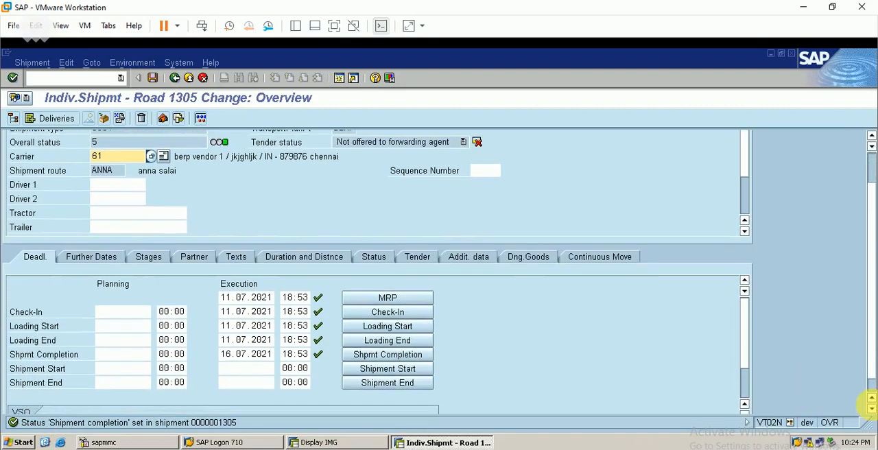
left_click(397, 367)
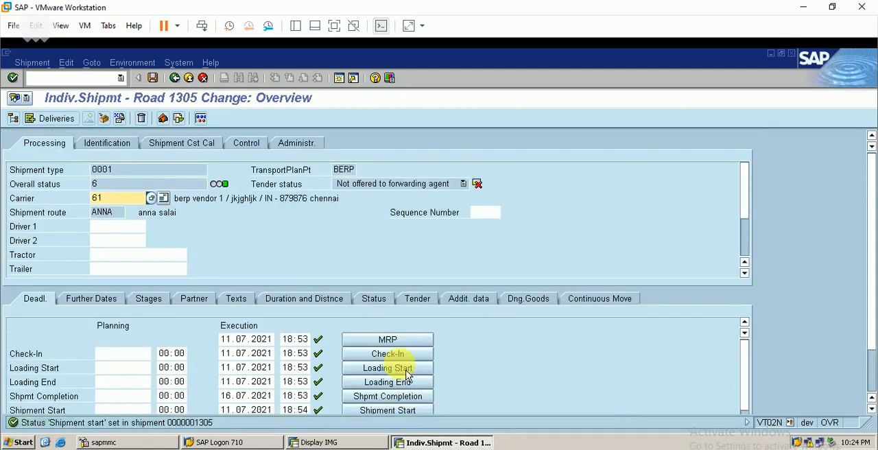
left_click(871, 408)
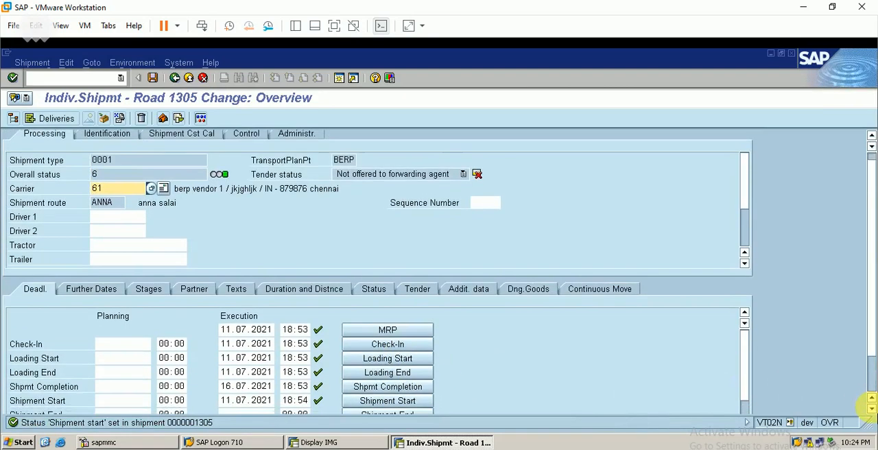
left_click(870, 408)
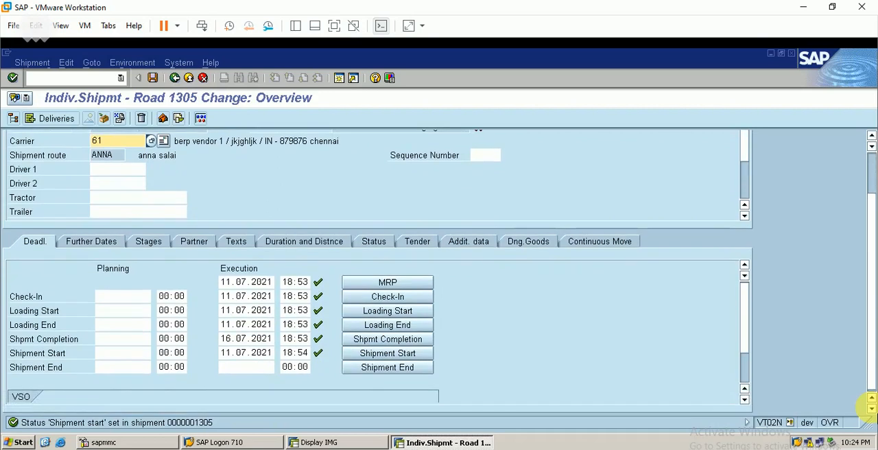
left_click(389, 369)
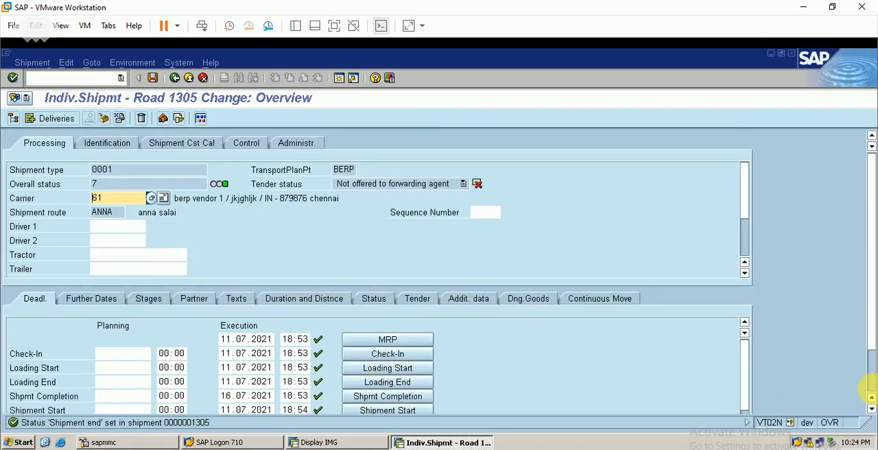
left_click(870, 388)
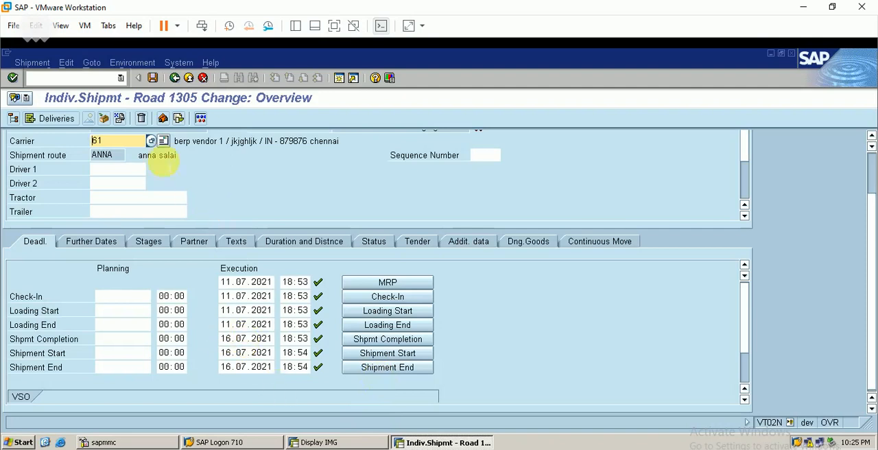
left_click(152, 78)
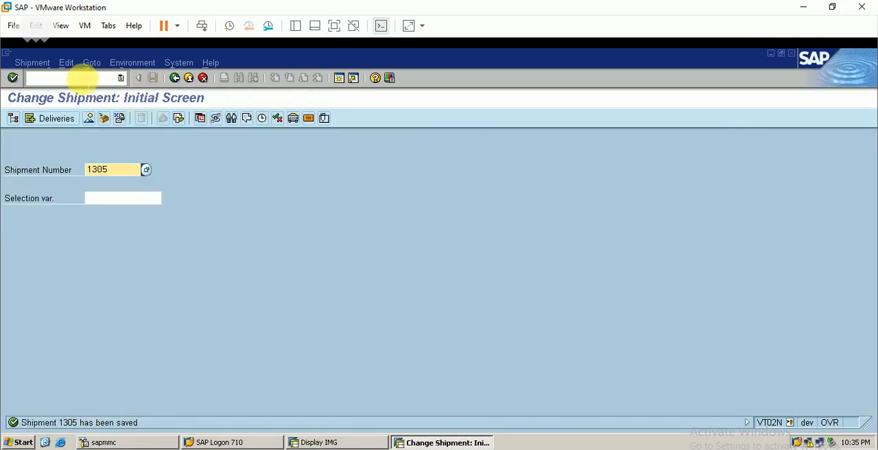
- Open the BERP outbound delivery in transaction VL02N and check the goods issue and shipment statuses in its document flow
left_click(88, 78)
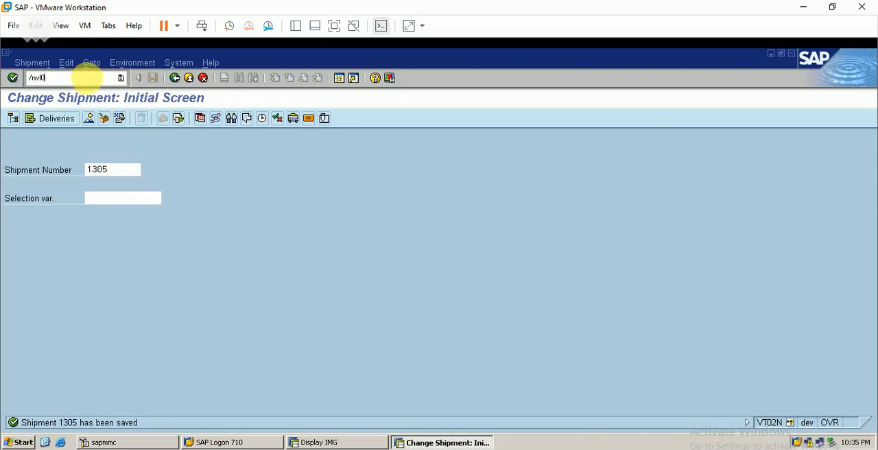
key("Return")
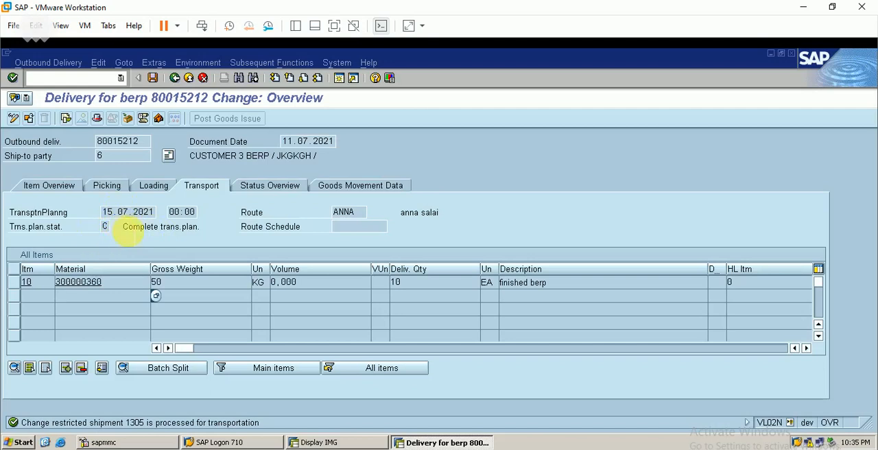
left_click(202, 64)
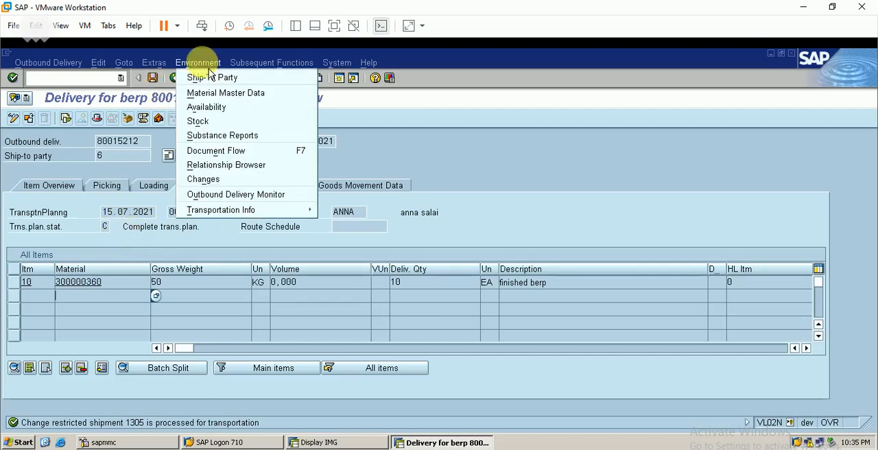
left_click(233, 150)
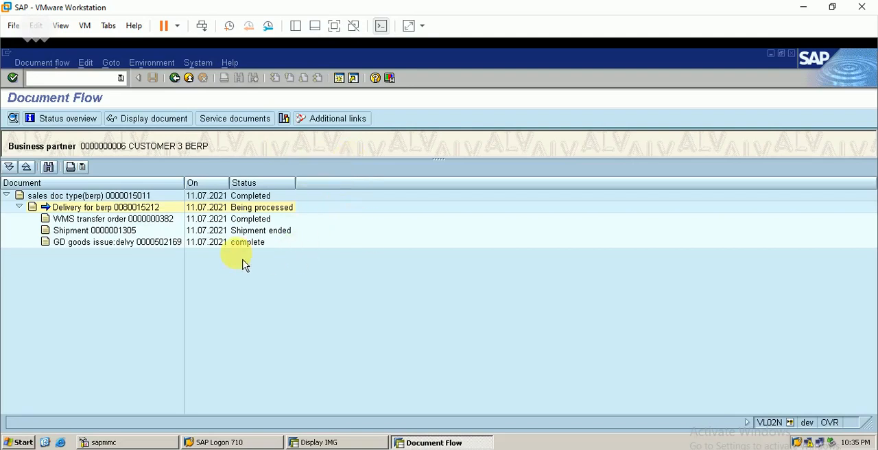
left_click(106, 248)
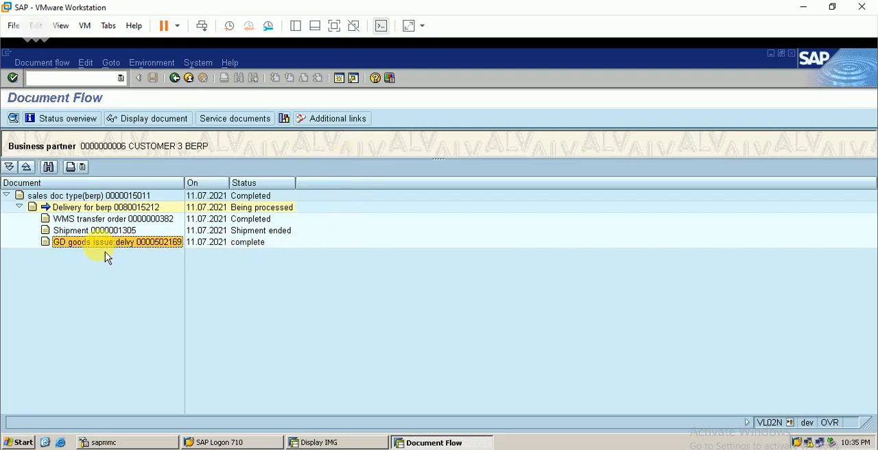
left_click(262, 250)
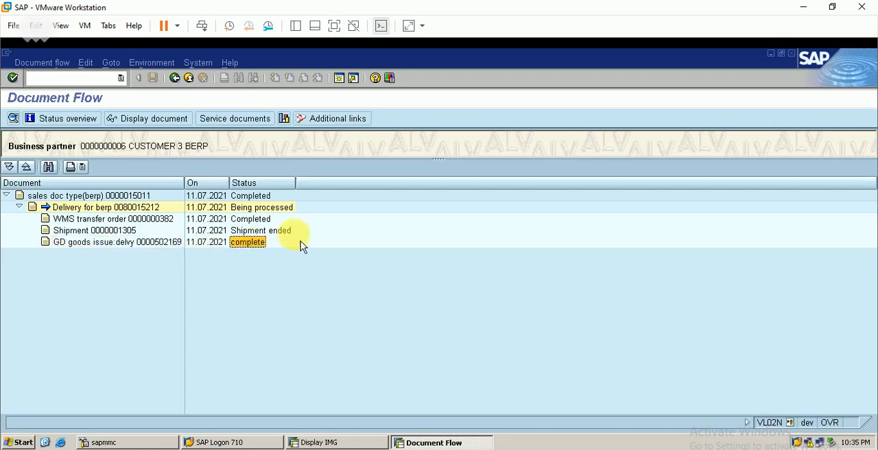
left_click(267, 233)
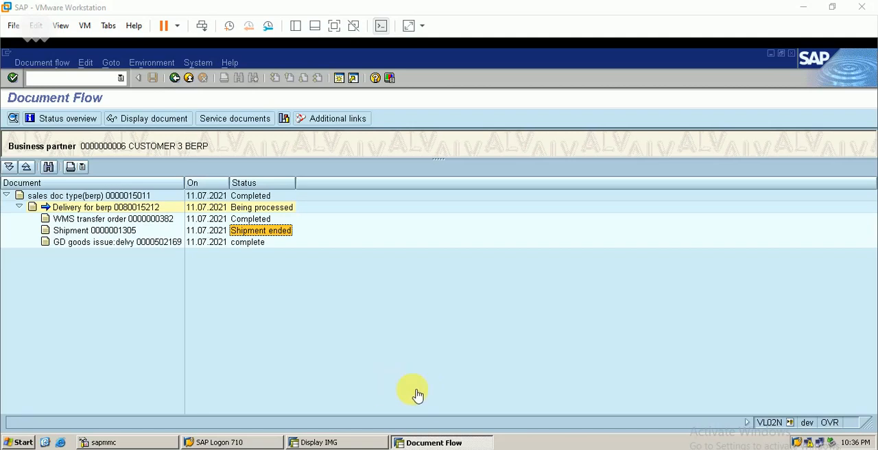
left_click(490, 349)
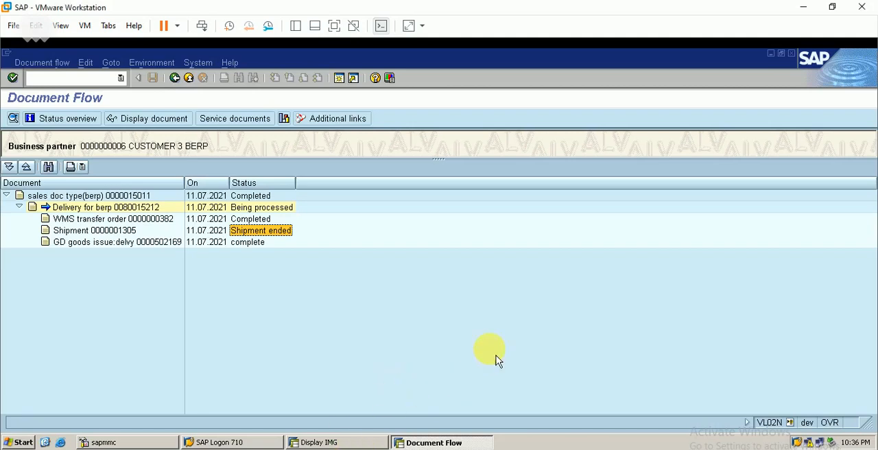